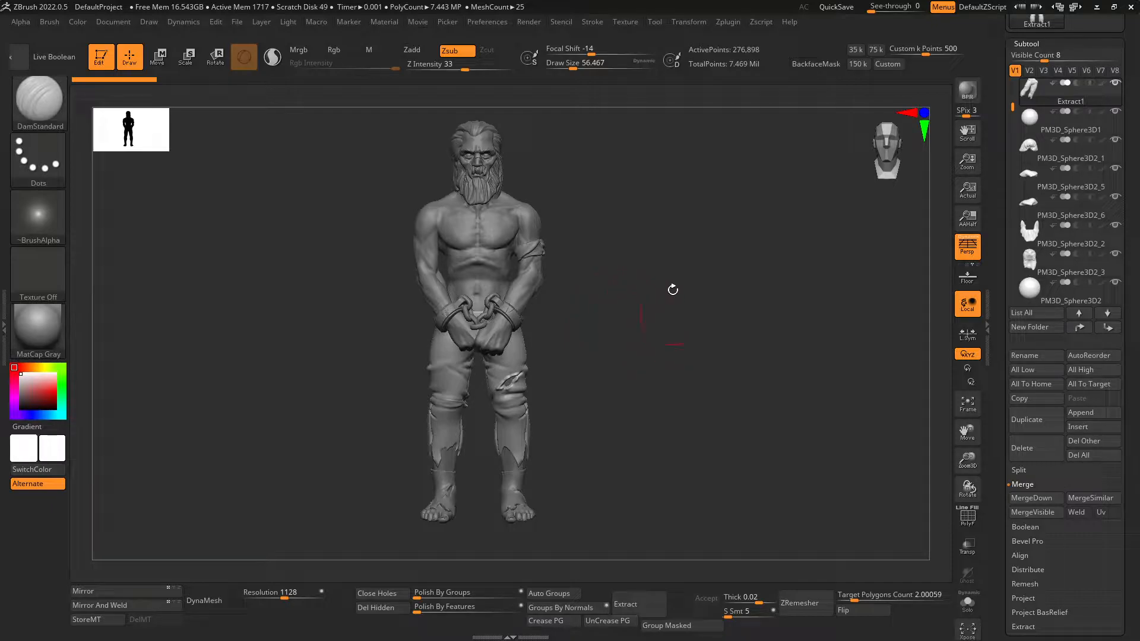
# Step: Examine the sculpted prisoner figure from the front, side and back, then the hands, cuffs and chain up close
pyautogui.keyDown('ctrl'); pyautogui.moveTo(599, 180); pyautogui.dragTo(609, 463, button='right'); pyautogui.keyUp('ctrl')
pyautogui.moveTo(545, 351); pyautogui.dragTo(510, 362, button='right')
pyautogui.keyDown('ctrl'); pyautogui.moveTo(715, 395); pyautogui.dragTo(695, 350, button='right'); pyautogui.keyUp('ctrl')
pyautogui.keyDown('alt'); pyautogui.moveTo(694, 350); pyautogui.dragTo(707, 250, button='right'); pyautogui.keyUp('alt')
pyautogui.moveTo(517, 281); pyautogui.dragTo(561, 380, button='right')
pyautogui.keyDown('alt'); pyautogui.moveTo(522, 336); pyautogui.dragTo(597, 439, button='right'); pyautogui.keyUp('alt')
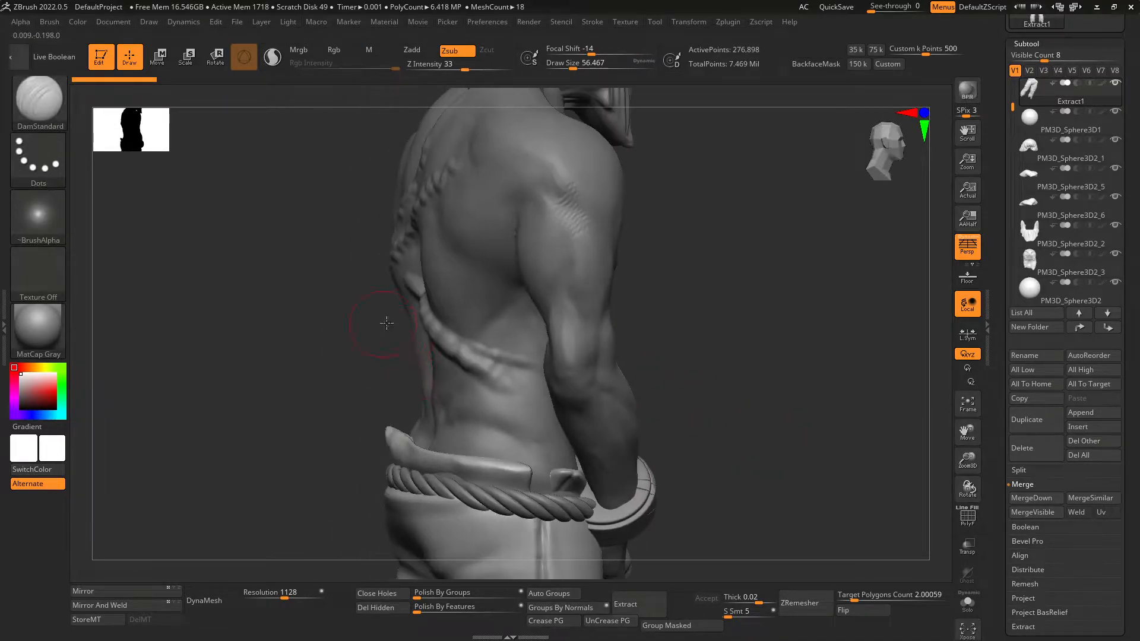
pyautogui.moveTo(386, 323); pyautogui.dragTo(476, 333, button='right')
pyautogui.moveTo(448, 223)
pyautogui.keyDown('alt'); pyautogui.mouseDown(button='right')
pyautogui.moveTo(498, 315)
pyautogui.moveTo(555, 296)
pyautogui.moveTo(494, 311)
pyautogui.mouseUp(button='right'); pyautogui.keyUp('alt')
pyautogui.keyDown('alt'); pyautogui.click(494, 310); pyautogui.keyUp('alt')
pyautogui.moveTo(564, 315)
pyautogui.mouseDown(button='right')
pyautogui.moveTo(523, 315)
pyautogui.moveTo(476, 268)
pyautogui.moveTo(568, 330)
pyautogui.moveTo(537, 286)
pyautogui.moveTo(590, 313)
pyautogui.moveTo(570, 333)
pyautogui.moveTo(522, 272)
pyautogui.moveTo(528, 345)
pyautogui.moveTo(500, 370)
pyautogui.moveTo(706, 352)
pyautogui.moveTo(506, 230)
pyautogui.moveTo(543, 380)
pyautogui.moveTo(647, 326)
pyautogui.moveTo(567, 344)
pyautogui.moveTo(592, 300)
pyautogui.mouseUp(button='right')
# Step: Choose the Move brush at a draw size of about 192 and subdivide the faceted chain links between the cuffs
pyautogui.press('b')
pyautogui.press('m')
pyautogui.press('v')
pyautogui.press('s')
pyautogui.keyDown('alt'); pyautogui.click(534, 315); pyautogui.keyUp('alt')
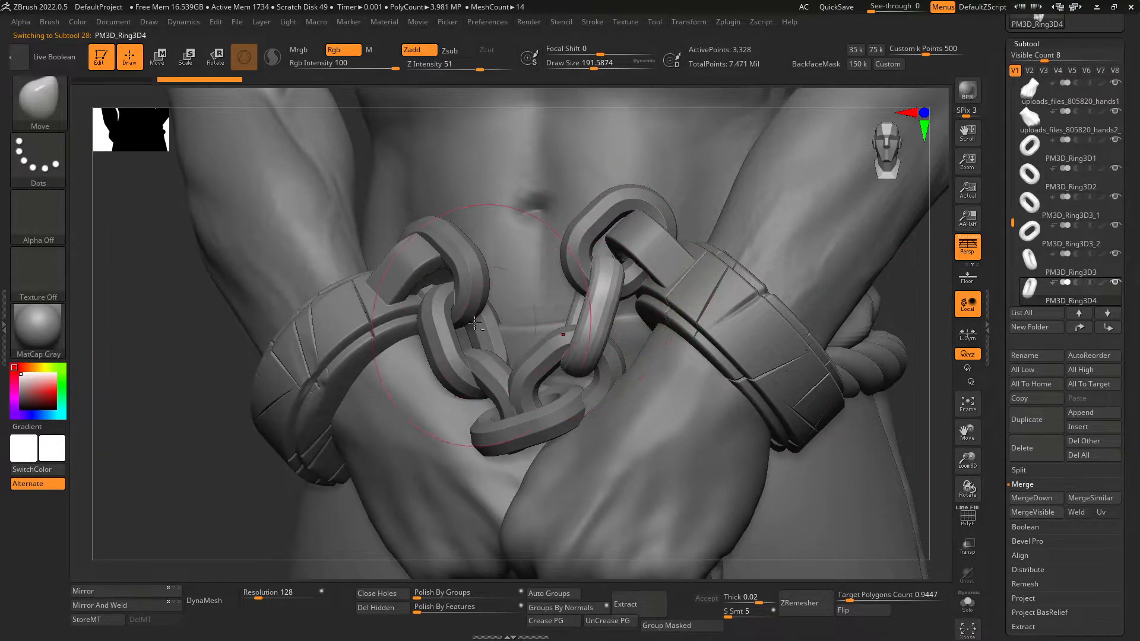
pyautogui.keyDown('alt'); pyautogui.click(465, 291); pyautogui.keyUp('alt')
pyautogui.keyDown('alt'); pyautogui.click(464, 291); pyautogui.keyUp('alt')
pyautogui.hotkey('ctrl', 'd')
pyautogui.keyDown('alt'); pyautogui.click(497, 374); pyautogui.keyUp('alt')
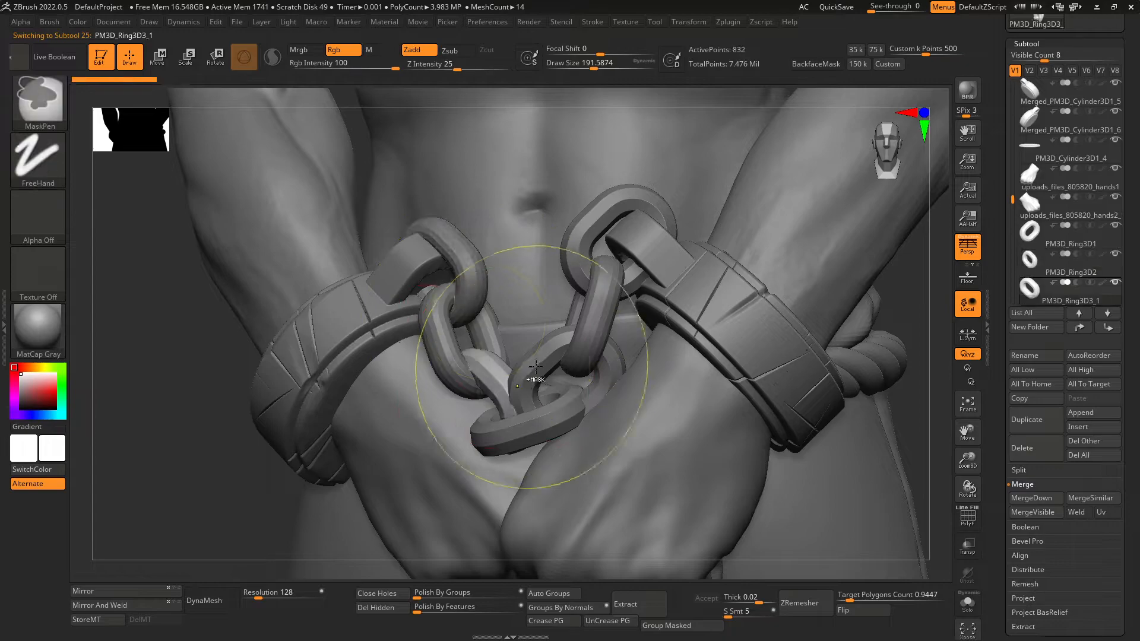
pyautogui.keyDown('alt'); pyautogui.click(568, 422); pyautogui.keyUp('alt')
# Step: Adjust the lowest chain link with the Move brush so it sits better against the hands
pyautogui.moveTo(583, 417)
pyautogui.mouseDown(button='right')
pyautogui.moveTo(677, 409)
pyautogui.moveTo(600, 409)
pyautogui.moveTo(594, 378)
pyautogui.moveTo(504, 422)
pyautogui.mouseUp(button='right')
pyautogui.press('w')
pyautogui.press('q')
pyautogui.keyDown('alt'); pyautogui.click(496, 493); pyautogui.keyUp('alt')
pyautogui.moveTo(496, 493); pyautogui.dragTo(532, 437, button='right')
pyautogui.press('b')
pyautogui.press('m')
pyautogui.press('v')
pyautogui.moveTo(533, 410); pyautogui.dragTo(575, 400)
# Step: Reposition and rotate the middle chain links with the Move gizmo so they interlock cleanly
pyautogui.keyDown('alt'); pyautogui.click(554, 384); pyautogui.keyUp('alt')
pyautogui.moveTo(554, 384); pyautogui.dragTo(588, 317, button='right')
pyautogui.press('w')
pyautogui.moveTo(600, 317); pyautogui.dragTo(599, 320)
pyautogui.moveTo(591, 291)
pyautogui.mouseDown()
pyautogui.moveTo(592, 272)
pyautogui.moveTo(584, 284)
pyautogui.mouseUp()
pyautogui.press('q')
pyautogui.keyDown('alt'); pyautogui.click(577, 280); pyautogui.keyUp('alt')
pyautogui.press('w')
pyautogui.moveTo(600, 309)
pyautogui.mouseDown(button='right')
pyautogui.moveTo(528, 291)
pyautogui.moveTo(561, 291)
pyautogui.mouseUp(button='right')
pyautogui.keyDown('alt'); pyautogui.moveTo(564, 321); pyautogui.dragTo(581, 194); pyautogui.keyUp('alt')
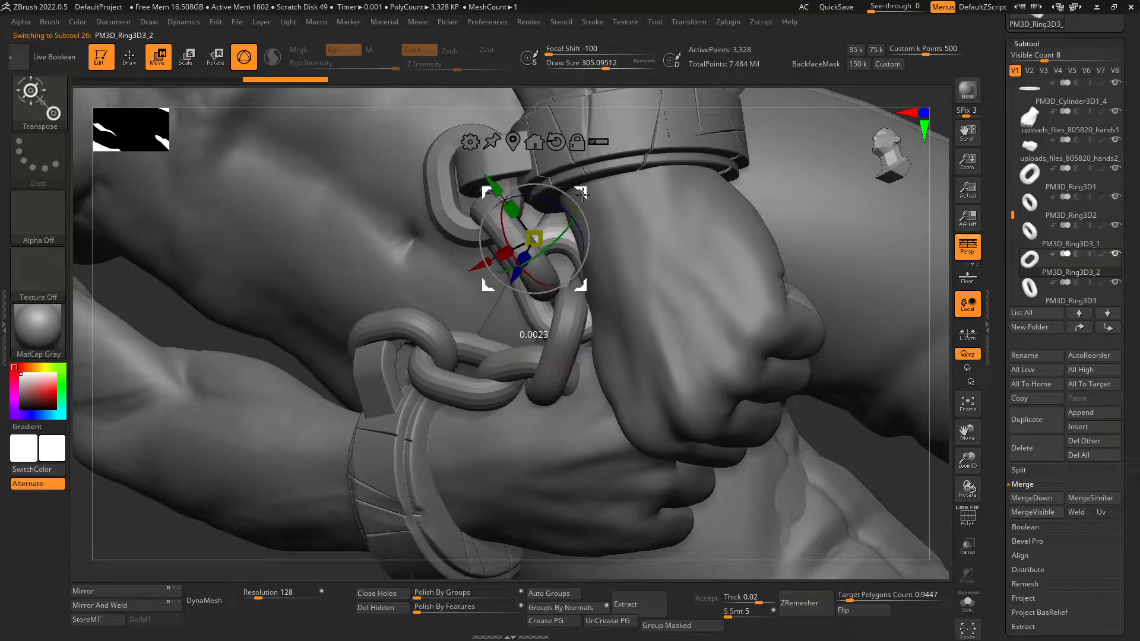
# Step: Select the chain link at the left-wrist cuff and append a Cylinder3D subtool
pyautogui.keyDown('alt'); pyautogui.click(525, 217); pyautogui.keyUp('alt')
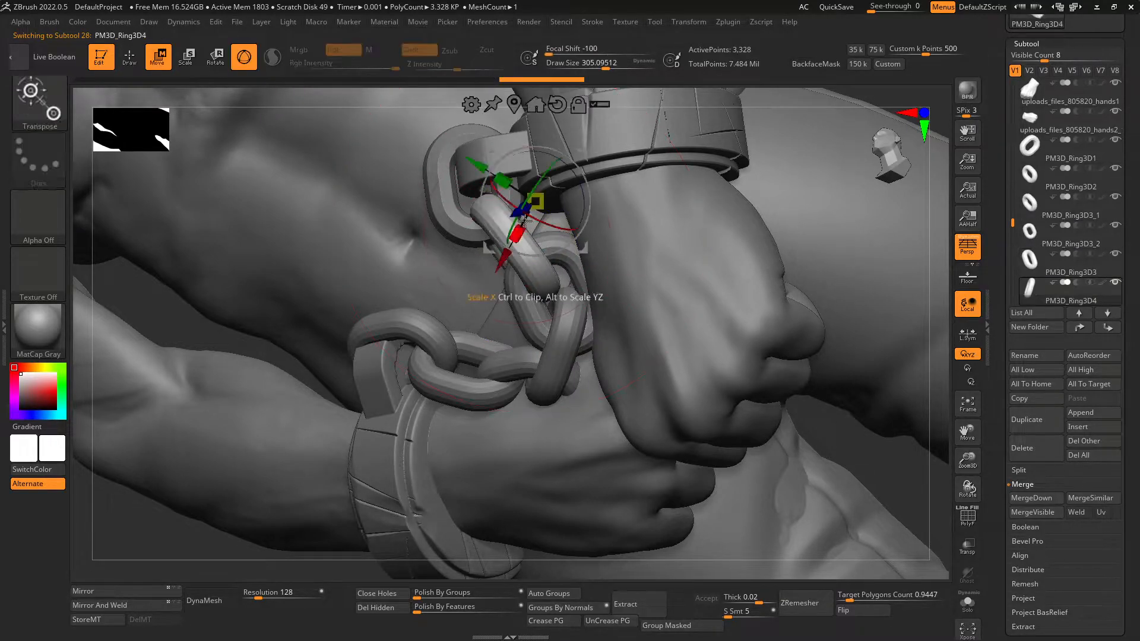
pyautogui.keyDown('alt'); pyautogui.click(511, 197); pyautogui.keyUp('alt')
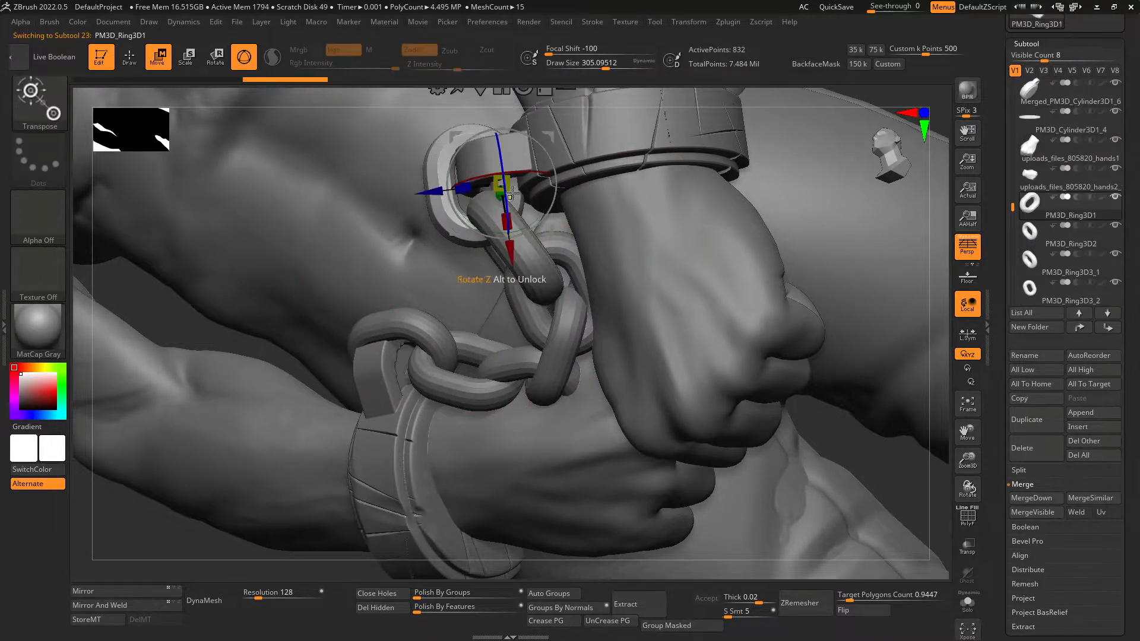
pyautogui.press('q')
pyautogui.click(1086, 413)
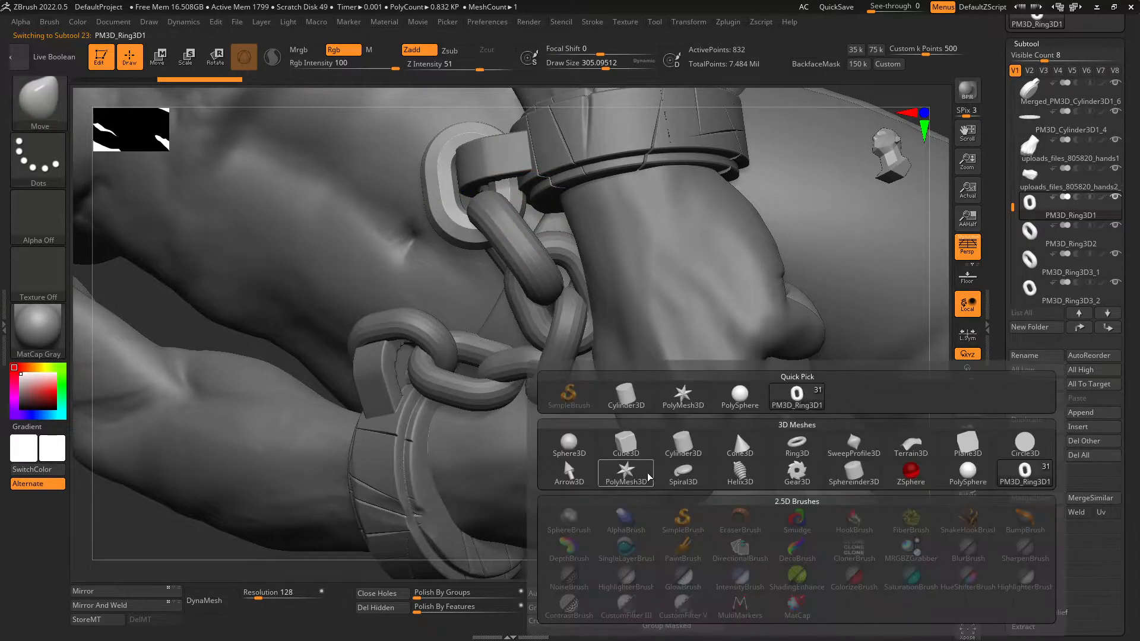
pyautogui.click(683, 445)
pyautogui.press('f')
pyautogui.press('r')
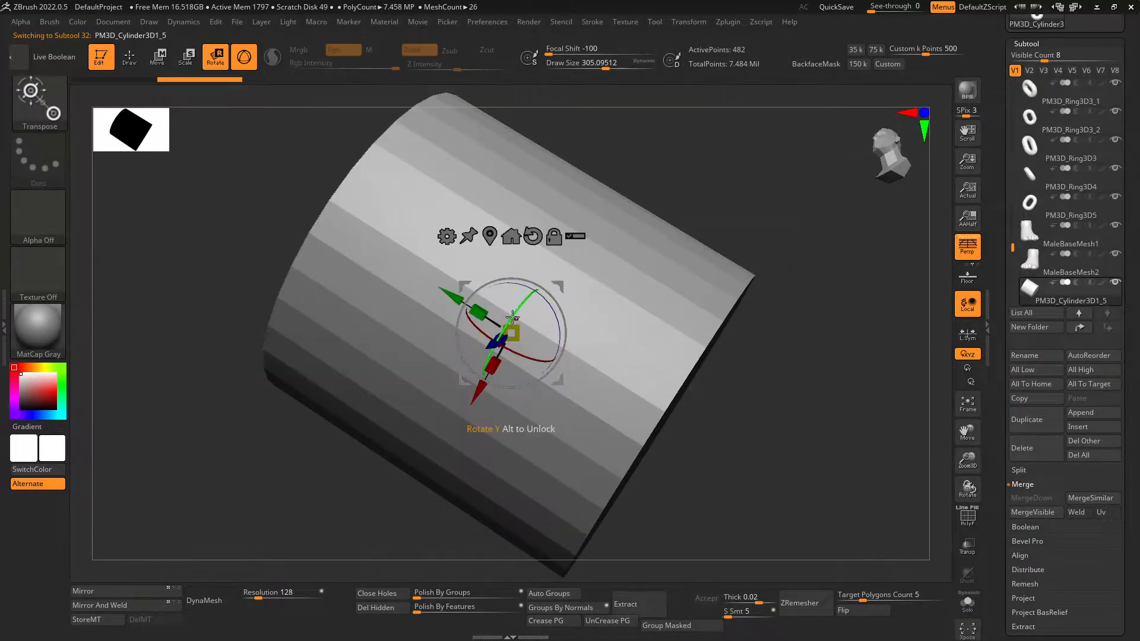
# Step: Move the new cylinder from below the feet up to the cuff on the figure's right wrist
pyautogui.moveTo(332, 313); pyautogui.dragTo(178, 311)
pyautogui.keyDown('ctrl'); pyautogui.moveTo(573, 326); pyautogui.dragTo(481, 314, button='right'); pyautogui.keyUp('ctrl')
pyautogui.keyDown('alt'); pyautogui.moveTo(481, 315); pyautogui.dragTo(518, 338, button='right'); pyautogui.keyUp('alt')
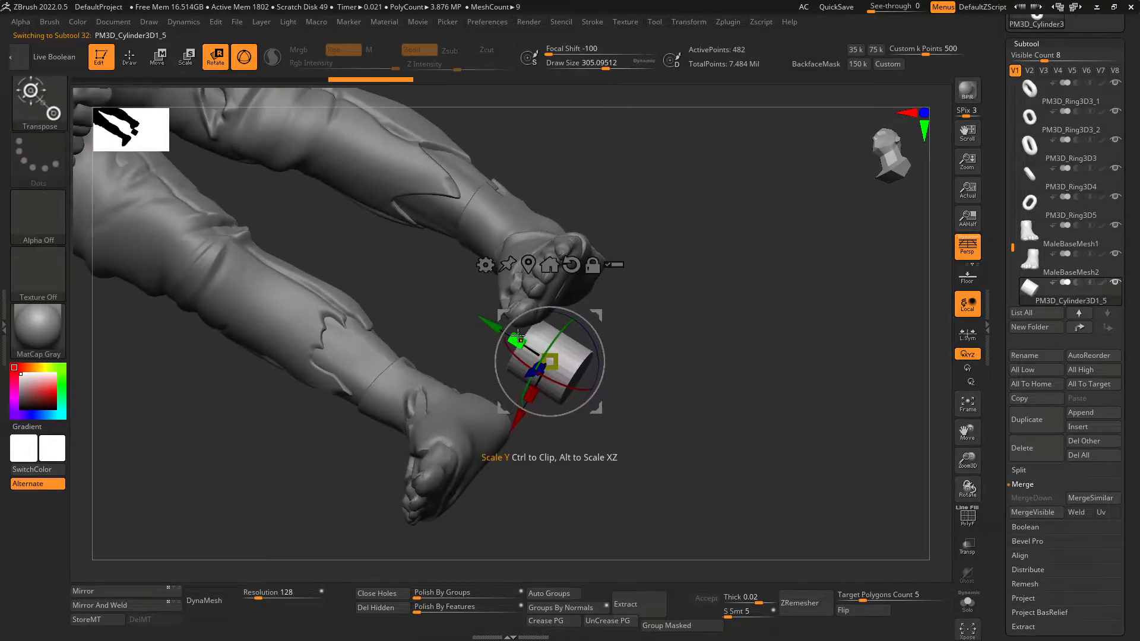
pyautogui.moveTo(596, 408); pyautogui.dragTo(224, 219)
pyautogui.keyDown('alt'); pyautogui.moveTo(225, 219); pyautogui.dragTo(644, 345, button='right'); pyautogui.keyUp('alt')
pyautogui.moveTo(644, 267); pyautogui.dragTo(597, 217, button='right')
pyautogui.moveTo(581, 314); pyautogui.dragTo(614, 121)
pyautogui.keyDown('alt'); pyautogui.moveTo(614, 122); pyautogui.dragTo(659, 339, button='right'); pyautogui.keyUp('alt')
pyautogui.moveTo(677, 386); pyautogui.dragTo(518, 126)
pyautogui.keyDown('ctrl'); pyautogui.moveTo(518, 125); pyautogui.dragTo(475, 244, button='right'); pyautogui.keyUp('ctrl')
pyautogui.moveTo(475, 243); pyautogui.dragTo(519, 252, button='right')
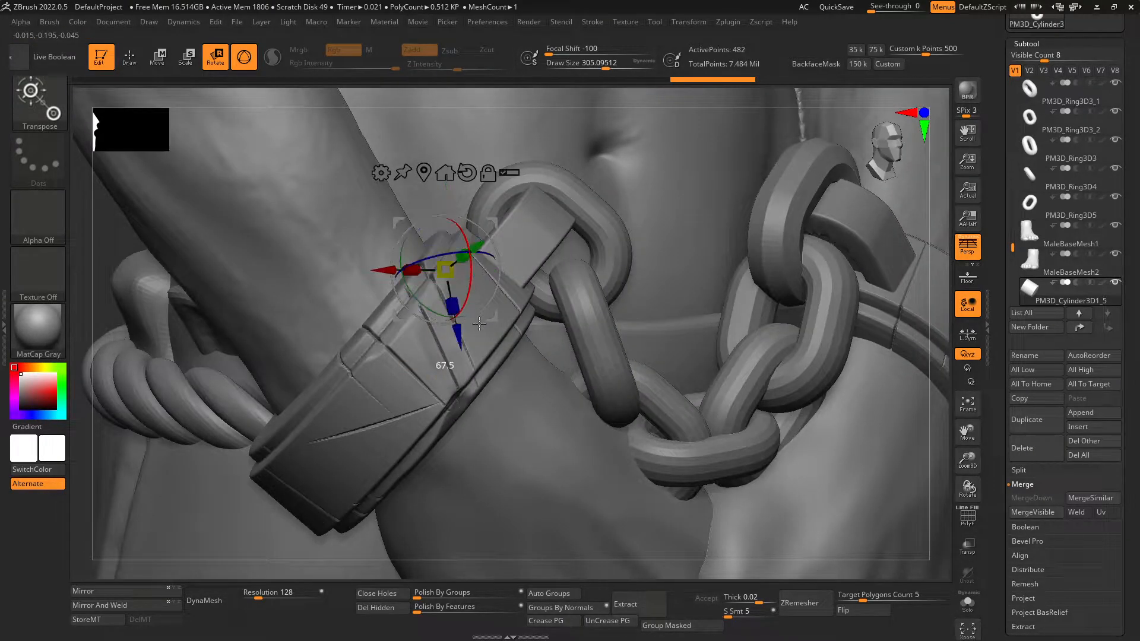
# Step: Rotate and shift the cylinder until its flat face lines up with the chain link on the right-wrist cuff
pyautogui.moveTo(516, 213); pyautogui.dragTo(607, 189)
pyautogui.moveTo(607, 189); pyautogui.dragTo(506, 189, button='right')
pyautogui.moveTo(546, 207); pyautogui.dragTo(363, 210)
pyautogui.moveTo(364, 210); pyautogui.dragTo(443, 222, button='right')
pyautogui.keyDown('alt'); pyautogui.moveTo(443, 222); pyautogui.dragTo(596, 262, button='right'); pyautogui.keyUp('alt')
pyautogui.moveTo(605, 231); pyautogui.dragTo(592, 261)
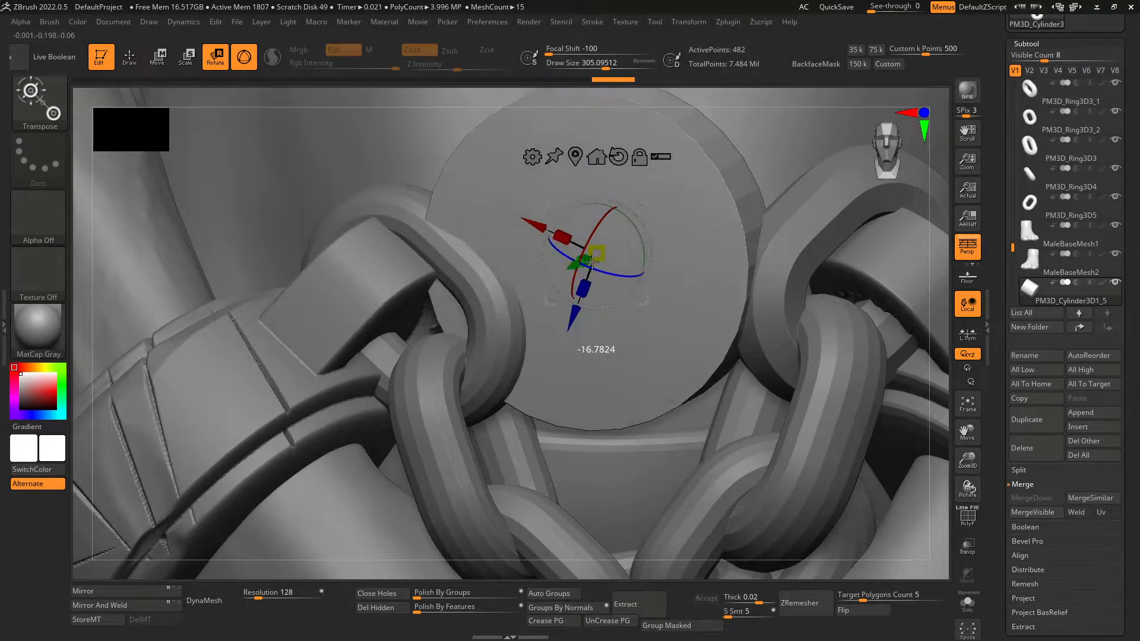
pyautogui.moveTo(643, 205); pyautogui.dragTo(463, 219)
pyautogui.keyDown('alt'); pyautogui.moveTo(464, 219); pyautogui.dragTo(626, 210, button='right'); pyautogui.keyUp('alt')
pyautogui.moveTo(567, 294); pyautogui.dragTo(587, 223)
pyautogui.moveTo(587, 223); pyautogui.dragTo(665, 229, button='right')
pyautogui.moveTo(525, 245); pyautogui.dragTo(534, 250)
pyautogui.moveTo(609, 216); pyautogui.dragTo(565, 267)
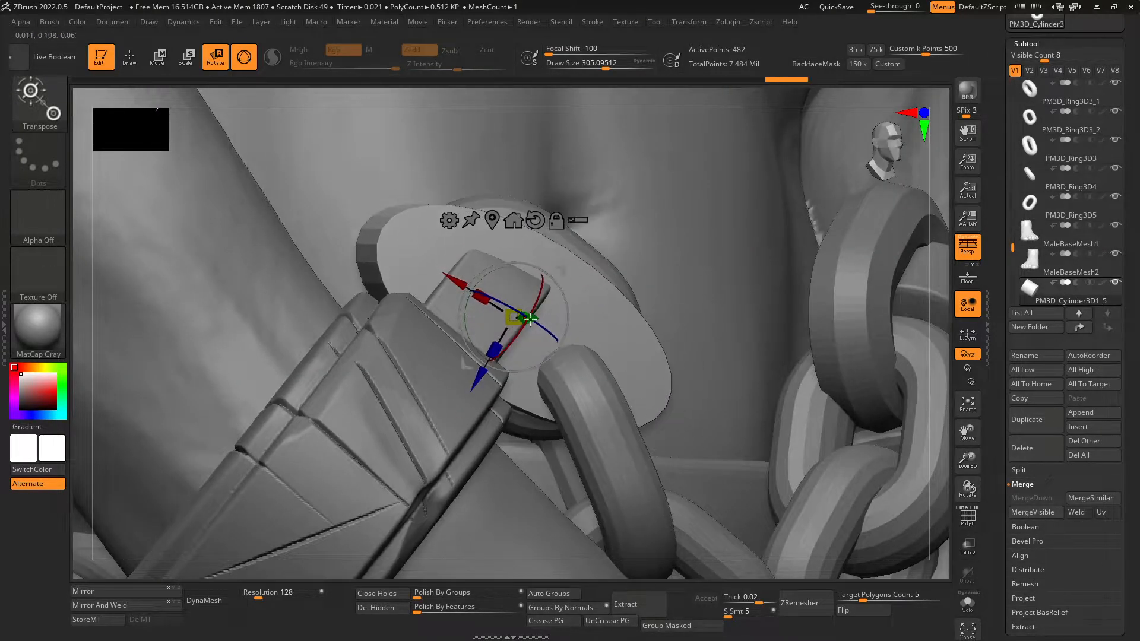
# Step: Scale and nudge the cylinder into a disc that fills the opening of the right-wrist cuff's link
pyautogui.moveTo(516, 326); pyautogui.dragTo(503, 342)
pyautogui.moveTo(600, 300); pyautogui.dragTo(529, 326, button='right')
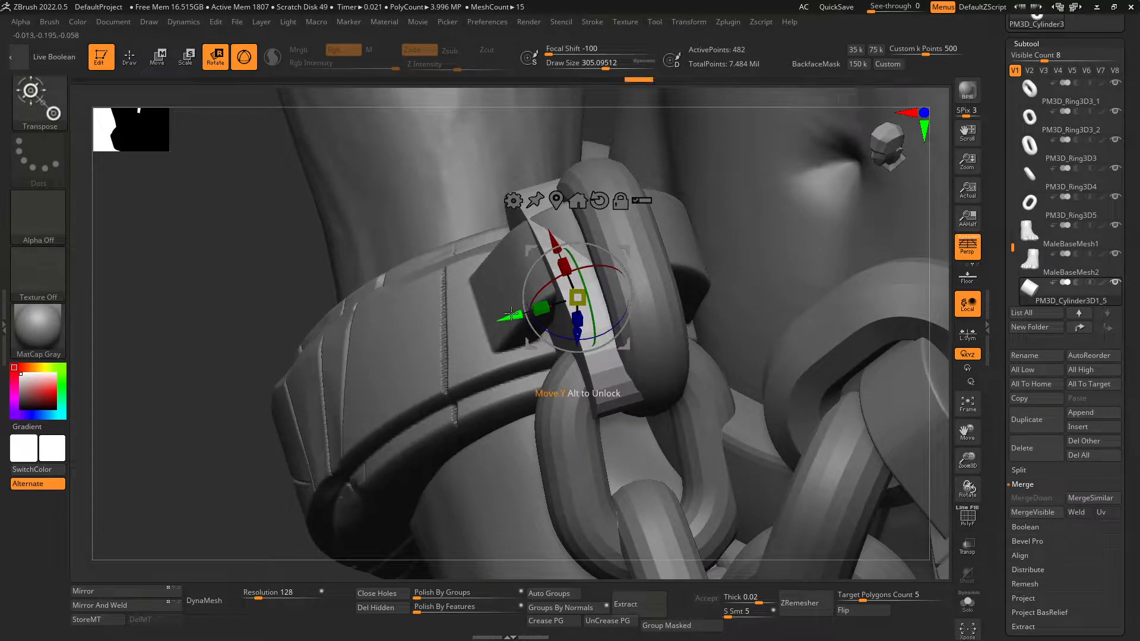
pyautogui.moveTo(514, 314); pyautogui.dragTo(562, 298)
pyautogui.moveTo(546, 296); pyautogui.dragTo(579, 309, button='right')
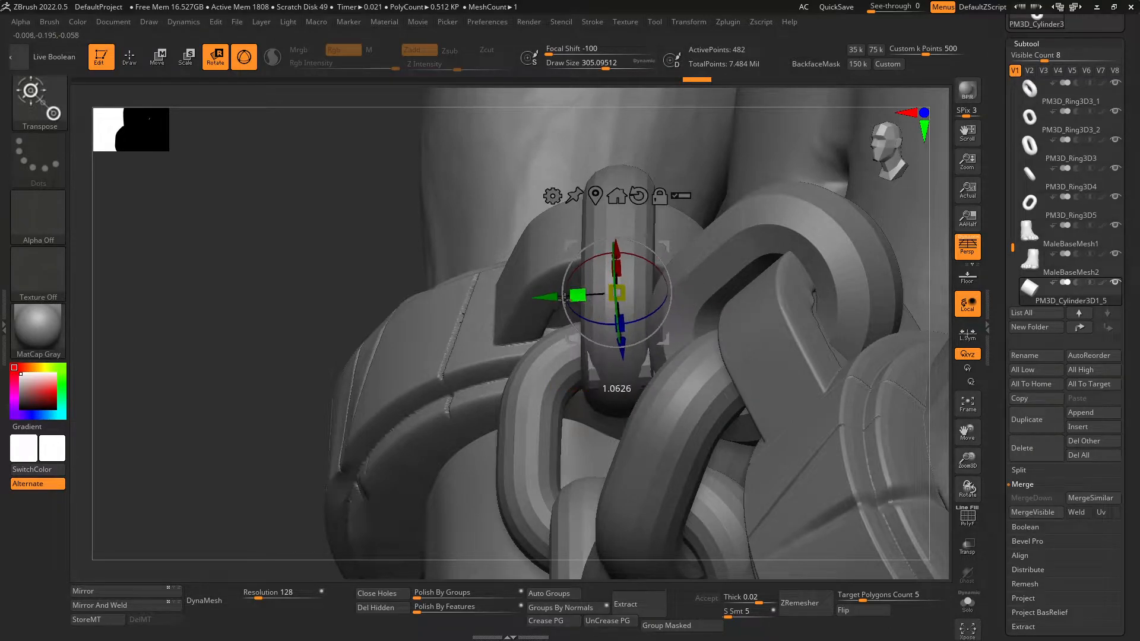
pyautogui.press('q')
pyautogui.moveTo(637, 321)
pyautogui.mouseDown(button='right')
pyautogui.moveTo(682, 282)
pyautogui.moveTo(641, 275)
pyautogui.moveTo(529, 302)
pyautogui.mouseUp(button='right')
pyautogui.press('w')
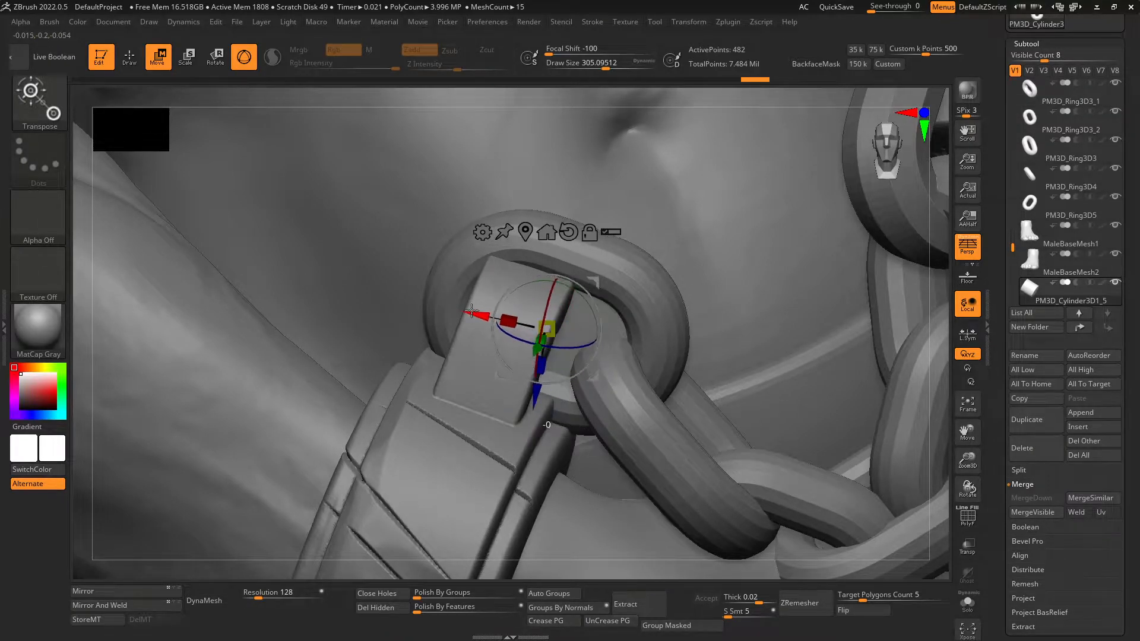
pyautogui.moveTo(630, 326)
pyautogui.keyDown('ctrl'); pyautogui.mouseDown(button='right')
pyautogui.moveTo(644, 356)
pyautogui.moveTo(671, 314)
pyautogui.moveTo(661, 413)
pyautogui.moveTo(708, 398)
pyautogui.moveTo(739, 411)
pyautogui.mouseUp(button='right'); pyautogui.keyUp('ctrl')
# Step: Duplicate the disc and fit the copy into the opening of the second chain link
pyautogui.press('q')
pyautogui.hotkey('ctrl', 'shift', 'd')
pyautogui.press('w')
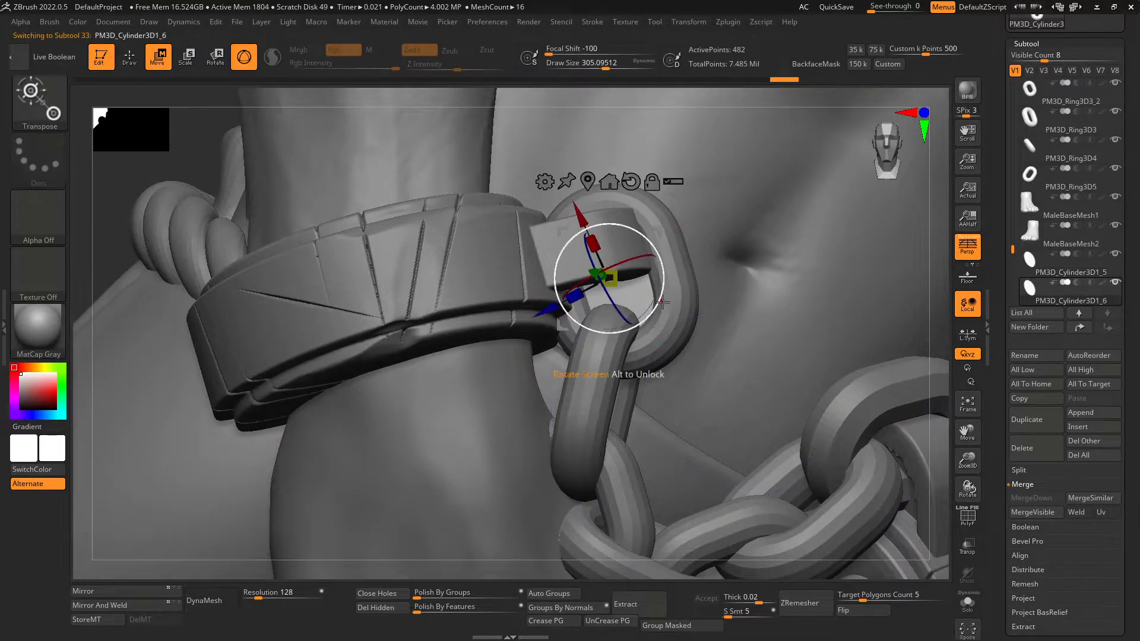
pyautogui.press('q')
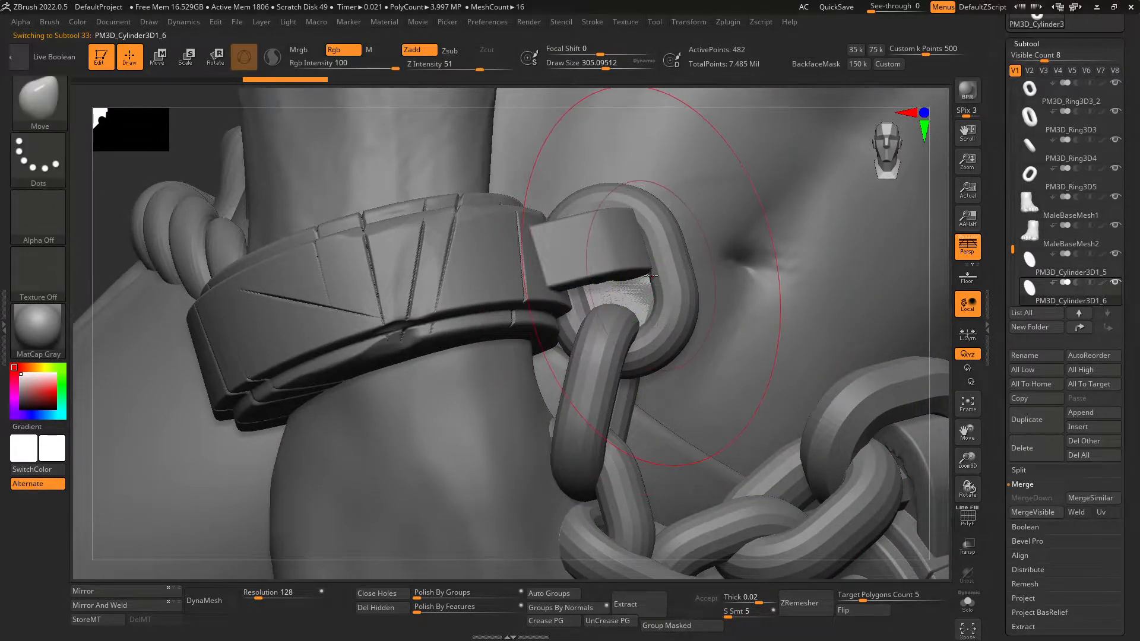
pyautogui.press('w')
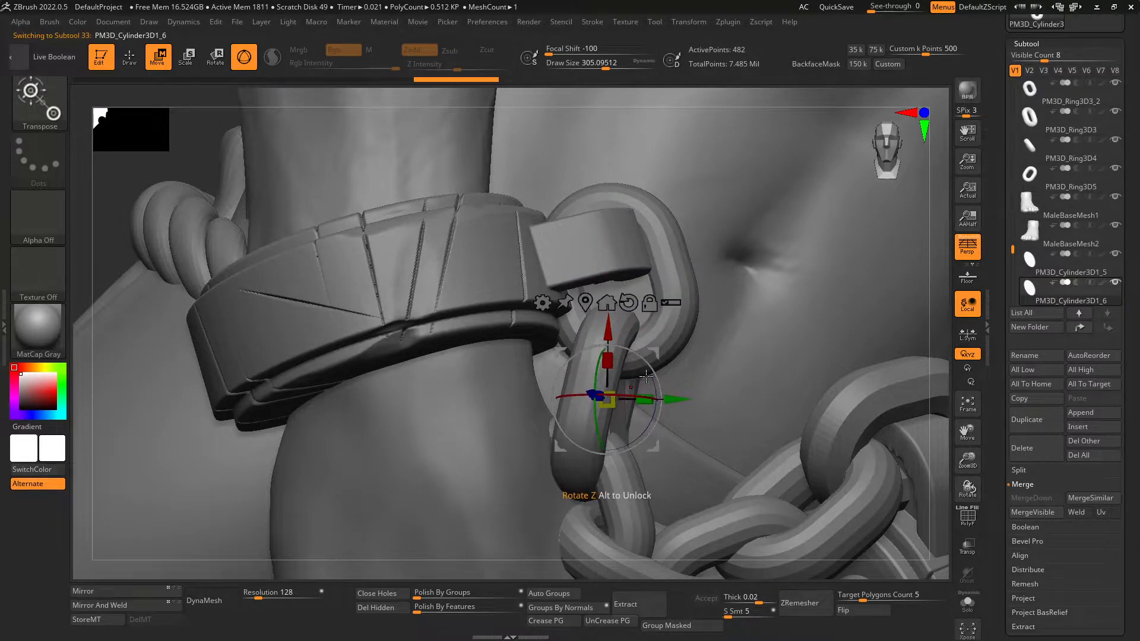
pyautogui.moveTo(656, 387); pyautogui.dragTo(612, 439, button='right')
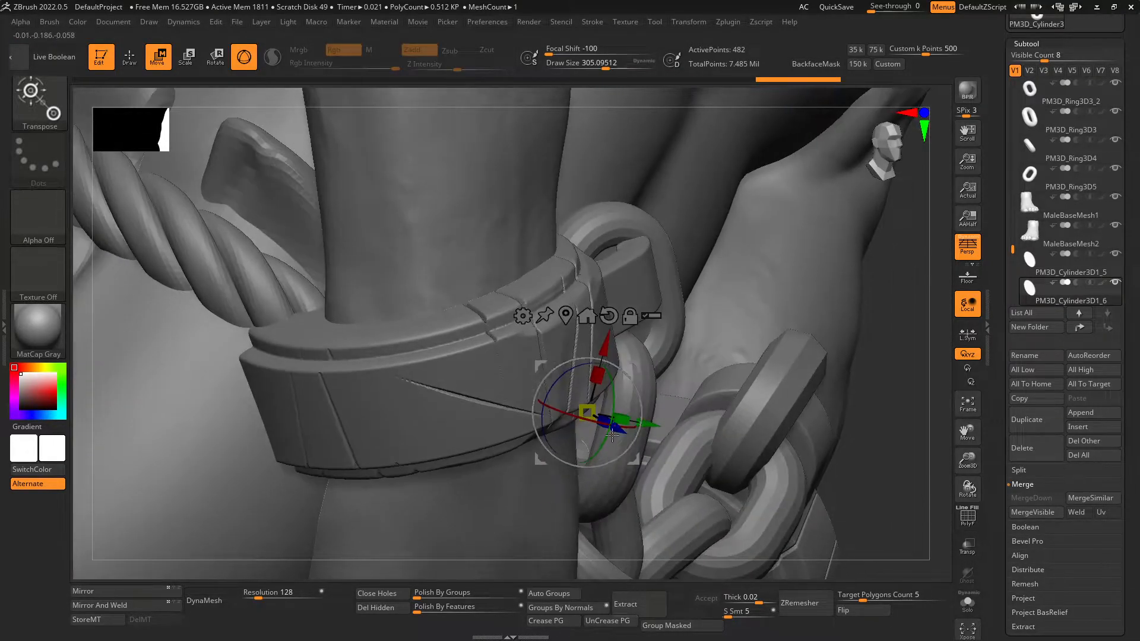
pyautogui.moveTo(629, 440); pyautogui.dragTo(627, 438)
# Step: Make another copy of the disc and move it into the opening of the third chain link
pyautogui.press('q')
pyautogui.moveTo(705, 435)
pyautogui.mouseDown(button='right')
pyautogui.moveTo(766, 431)
pyautogui.moveTo(653, 425)
pyautogui.moveTo(628, 434)
pyautogui.moveTo(594, 396)
pyautogui.moveTo(721, 356)
pyautogui.moveTo(672, 390)
pyautogui.moveTo(585, 380)
pyautogui.moveTo(567, 365)
pyautogui.mouseUp(button='right')
pyautogui.keyDown('alt'); pyautogui.click(610, 351); pyautogui.keyUp('alt')
pyautogui.press('w')
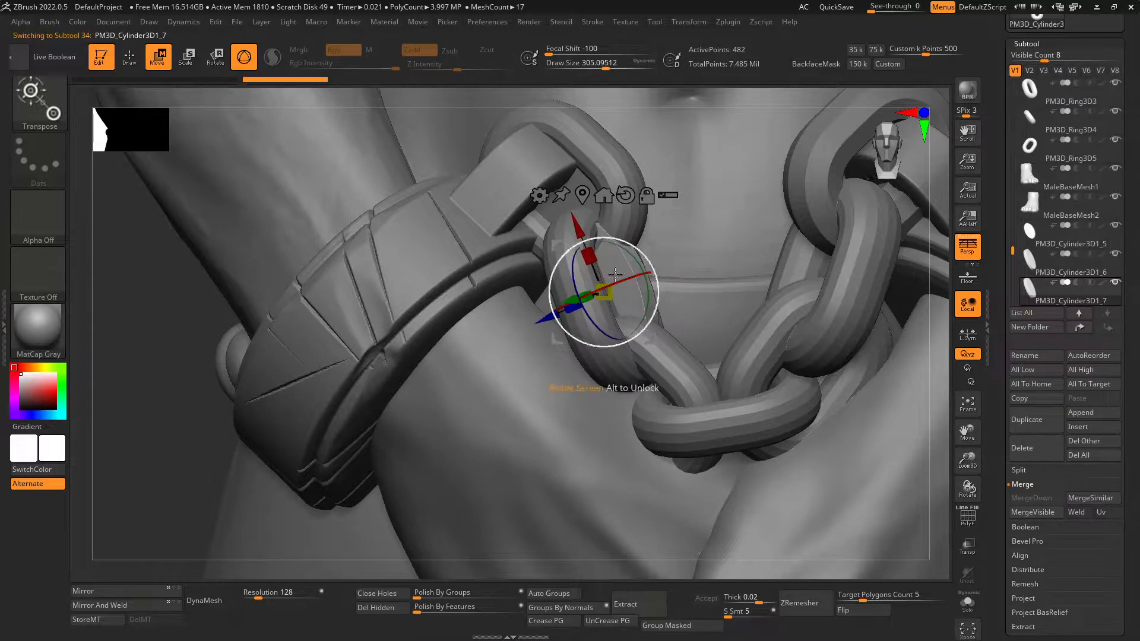
pyautogui.moveTo(651, 294); pyautogui.dragTo(692, 359)
pyautogui.moveTo(671, 364); pyautogui.dragTo(711, 378, button='right')
pyautogui.moveTo(674, 429); pyautogui.dragTo(683, 424)
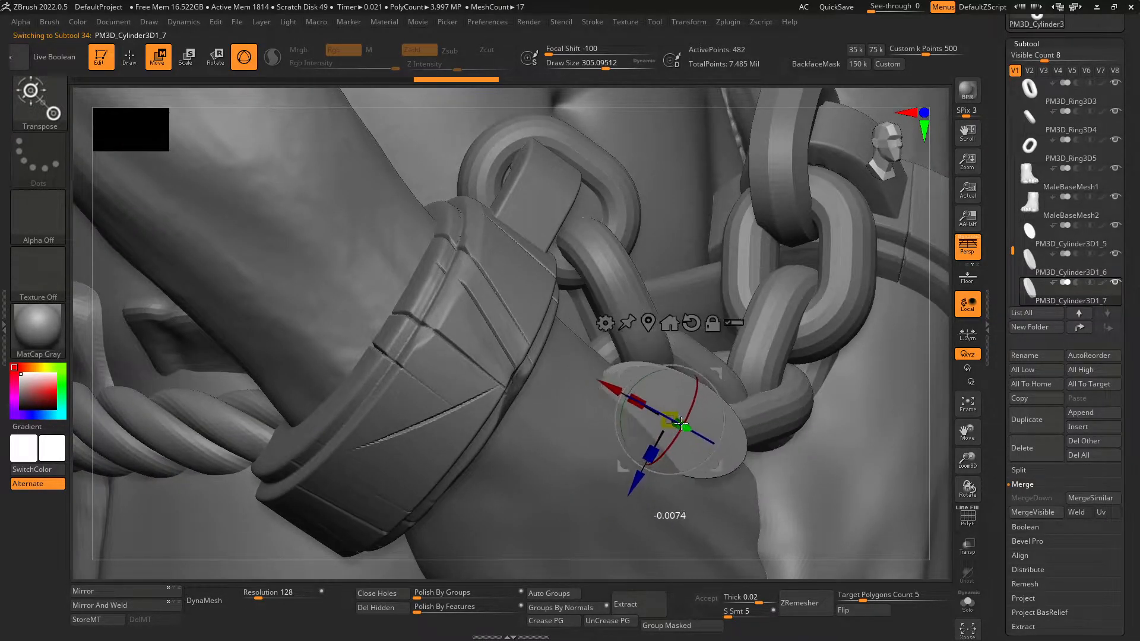
pyautogui.moveTo(714, 401); pyautogui.dragTo(710, 394, button='right')
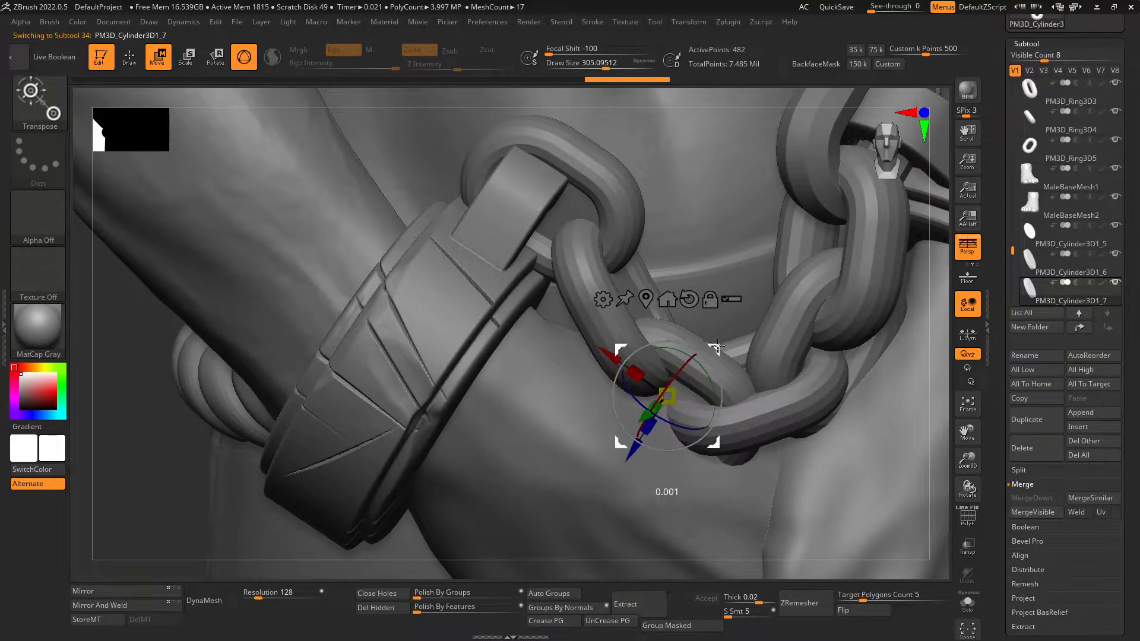
# Step: Duplicate the third link's disc, then rotate and position the copy inside the lowest chain link
pyautogui.hotkey('ctrl', 'shift', 'd')
pyautogui.moveTo(713, 352); pyautogui.dragTo(709, 367)
pyautogui.moveTo(709, 367); pyautogui.dragTo(678, 396, button='right')
pyautogui.moveTo(633, 394); pyautogui.dragTo(703, 378)
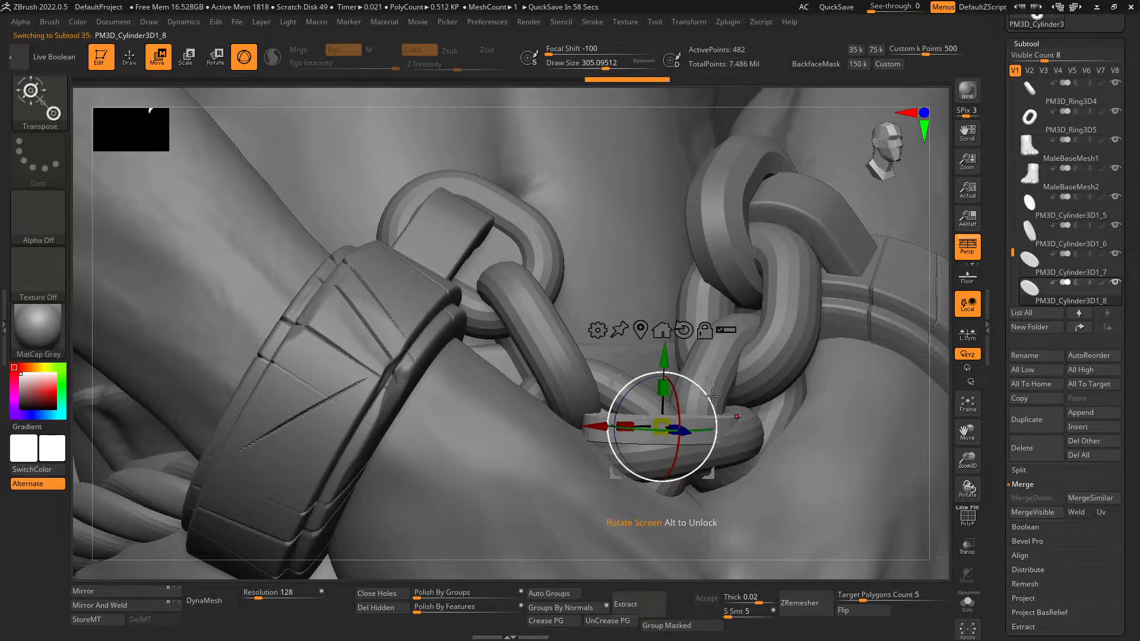
pyautogui.moveTo(715, 382); pyautogui.dragTo(778, 411, button='right')
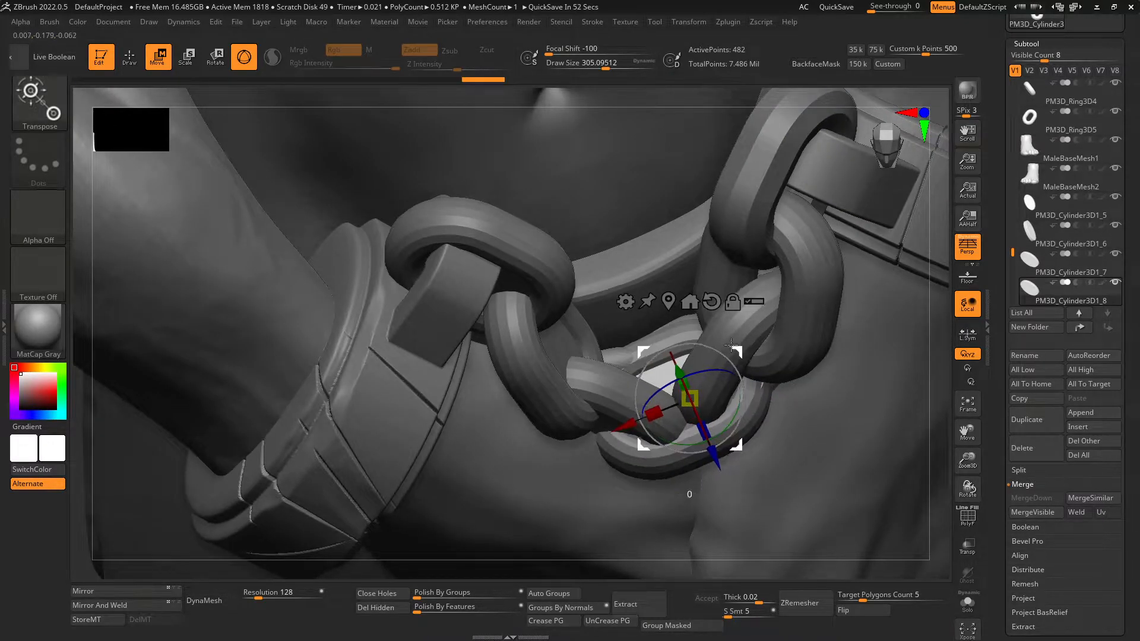
pyautogui.press('q')
pyautogui.moveTo(743, 316)
pyautogui.mouseDown(button='right')
pyautogui.moveTo(756, 377)
pyautogui.moveTo(733, 449)
pyautogui.mouseUp(button='right')
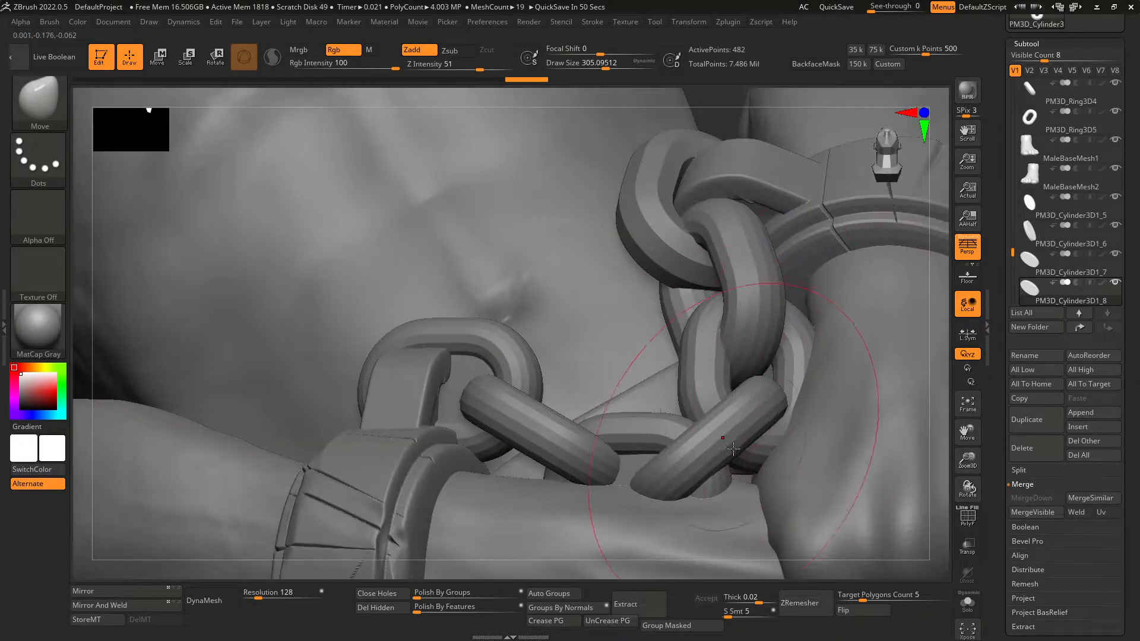
# Step: Duplicate the lowest link's disc and shift the copy into the adjoining link towards the left wrist
pyautogui.press('w')
pyautogui.keyDown('ctrl'); pyautogui.moveTo(715, 399); pyautogui.dragTo(712, 418); pyautogui.keyUp('ctrl')
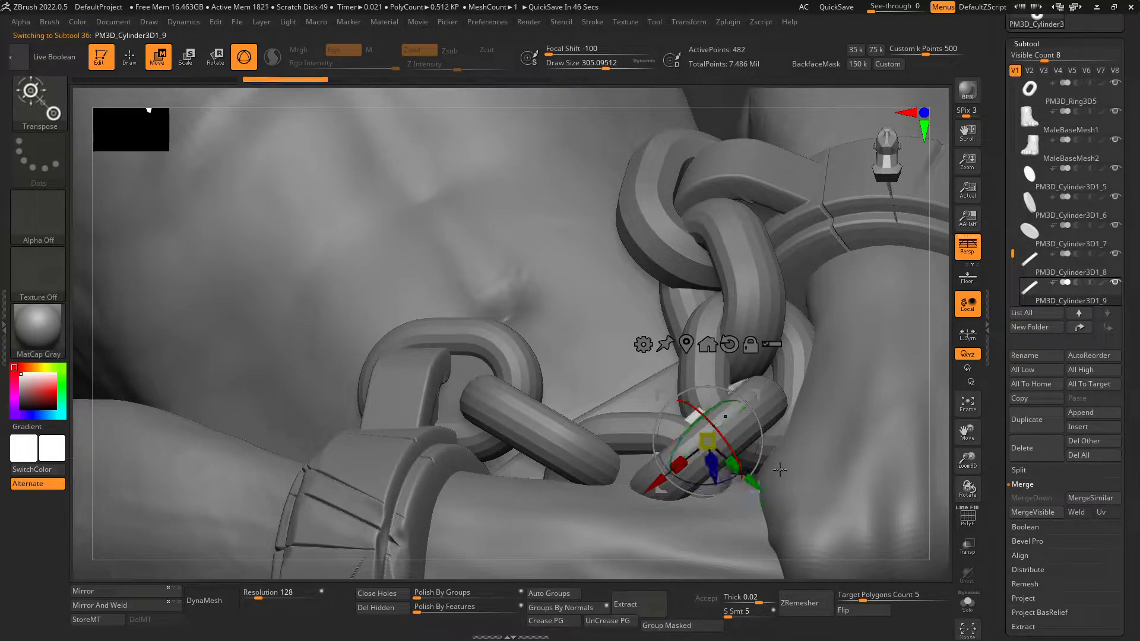
pyautogui.moveTo(772, 422); pyautogui.dragTo(747, 430, button='right')
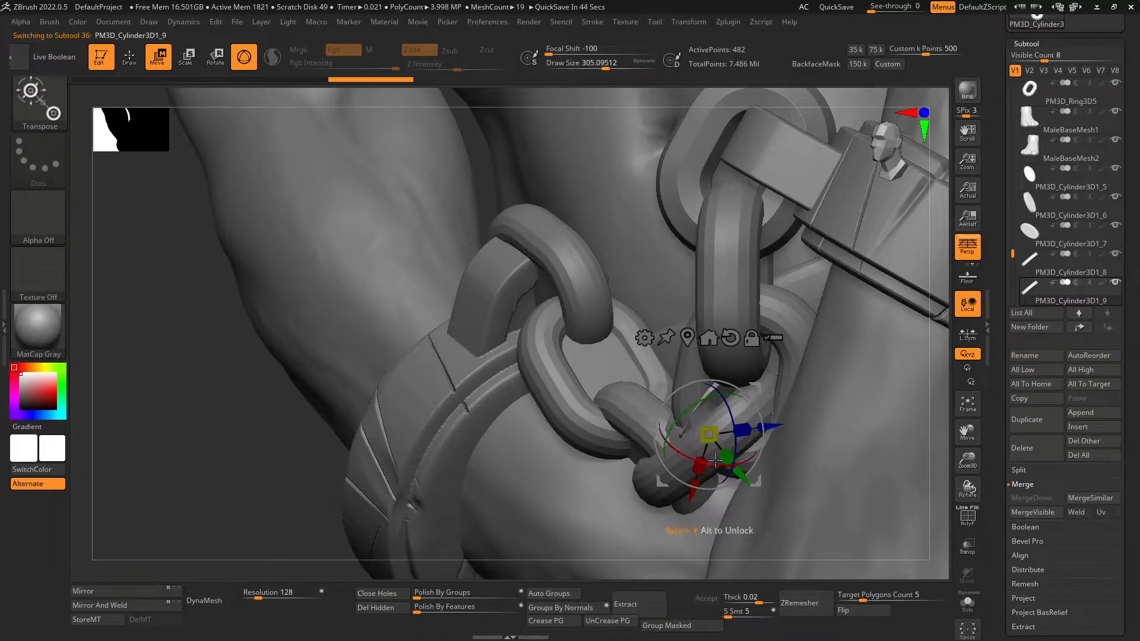
pyautogui.moveTo(755, 377); pyautogui.dragTo(809, 371, button='right')
pyautogui.moveTo(817, 334); pyautogui.dragTo(846, 340)
pyautogui.moveTo(828, 390); pyautogui.dragTo(834, 394)
# Step: Copy the disc again, move it up to the left-wrist cuff and fit it inside that cuff's link
pyautogui.press('q')
pyautogui.moveTo(826, 380)
pyautogui.mouseDown(button='right')
pyautogui.moveTo(807, 315)
pyautogui.moveTo(823, 316)
pyautogui.moveTo(756, 369)
pyautogui.mouseUp(button='right')
pyautogui.keyDown('alt'); pyautogui.click(814, 373); pyautogui.keyUp('alt')
pyautogui.press('w')
pyautogui.moveTo(824, 352); pyautogui.dragTo(752, 176)
pyautogui.keyDown('alt'); pyautogui.moveTo(751, 176); pyautogui.dragTo(754, 300, button='right'); pyautogui.keyUp('alt')
pyautogui.moveTo(754, 300); pyautogui.dragTo(743, 345, button='right')
pyautogui.moveTo(753, 367); pyautogui.dragTo(742, 386)
pyautogui.moveTo(742, 386); pyautogui.dragTo(701, 368, button='right')
pyautogui.moveTo(740, 353); pyautogui.dragTo(705, 349)
pyautogui.moveTo(702, 365)
pyautogui.mouseDown()
pyautogui.moveTo(694, 381)
pyautogui.moveTo(689, 350)
pyautogui.mouseUp()
# Step: Select the chain link on the left-wrist cuff and subdivide it for a smoother surface
pyautogui.press('q')
pyautogui.moveTo(721, 308)
pyautogui.mouseDown(button='right')
pyautogui.moveTo(780, 285)
pyautogui.moveTo(764, 244)
pyautogui.moveTo(728, 347)
pyautogui.moveTo(742, 303)
pyautogui.mouseUp(button='right')
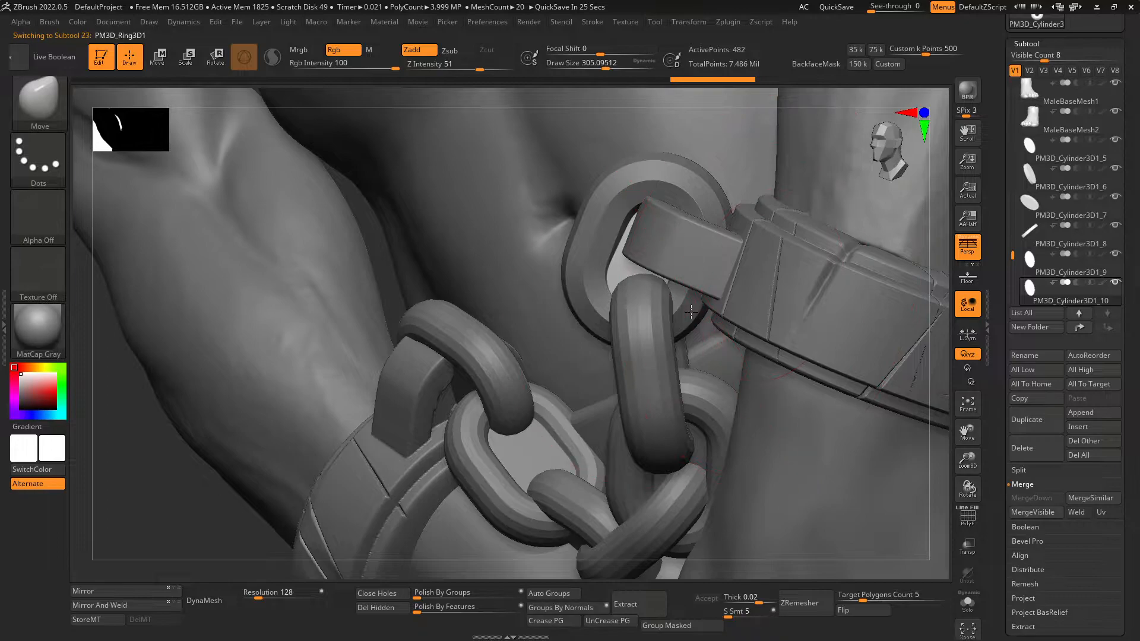
pyautogui.press('w')
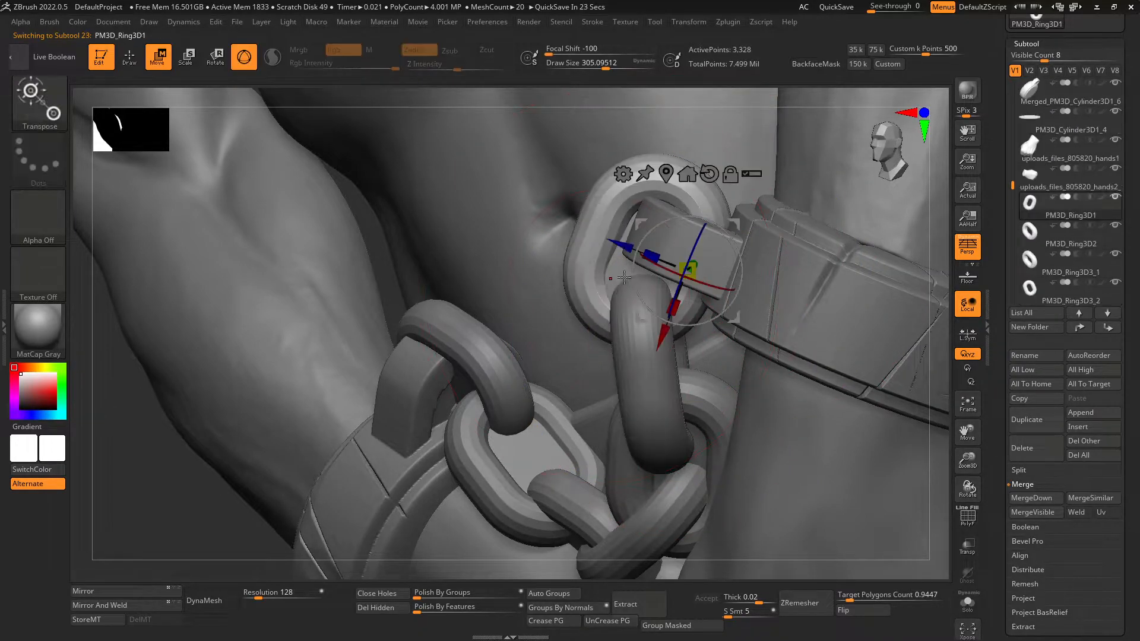
pyautogui.press('q')
# Step: Duplicate the disc at the left-wrist cuff and move the copy down into the neighbouring link's opening
pyautogui.keyDown('alt'); pyautogui.click(704, 257); pyautogui.keyUp('alt')
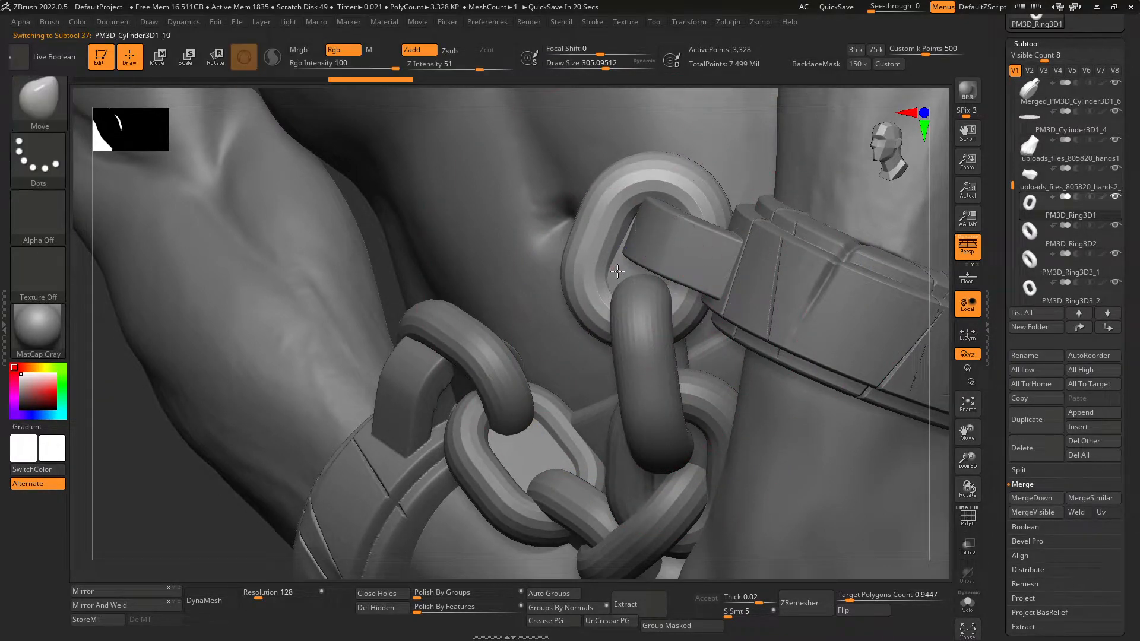
pyautogui.moveTo(593, 271); pyautogui.dragTo(651, 273, button='right')
pyautogui.press('w')
pyautogui.press('q')
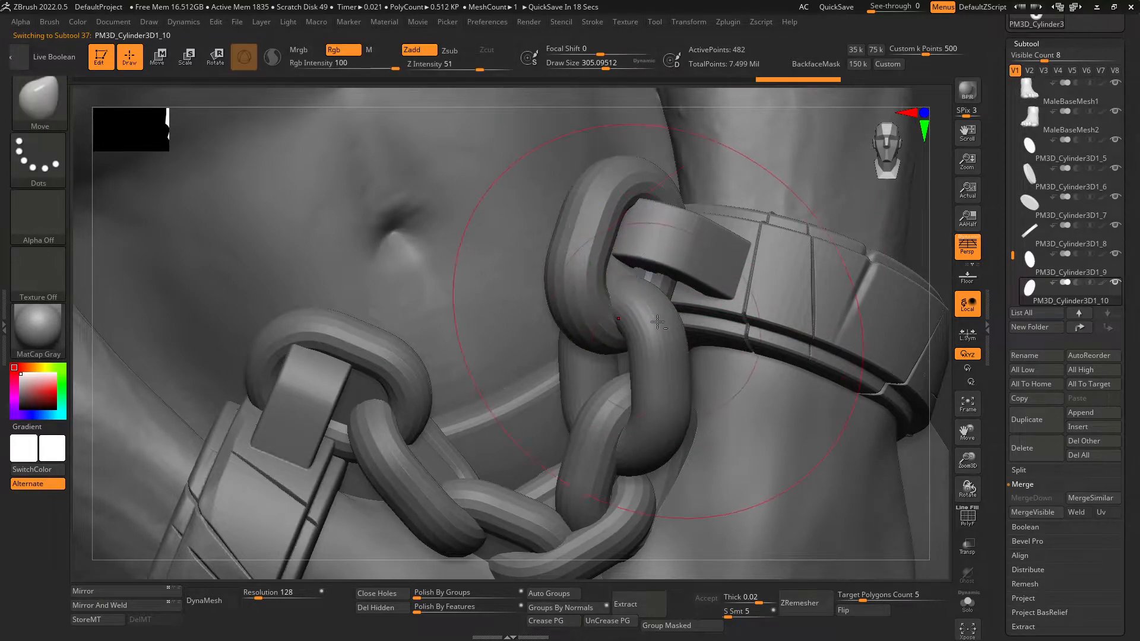
pyautogui.keyDown('alt'); pyautogui.click(609, 407); pyautogui.keyUp('alt')
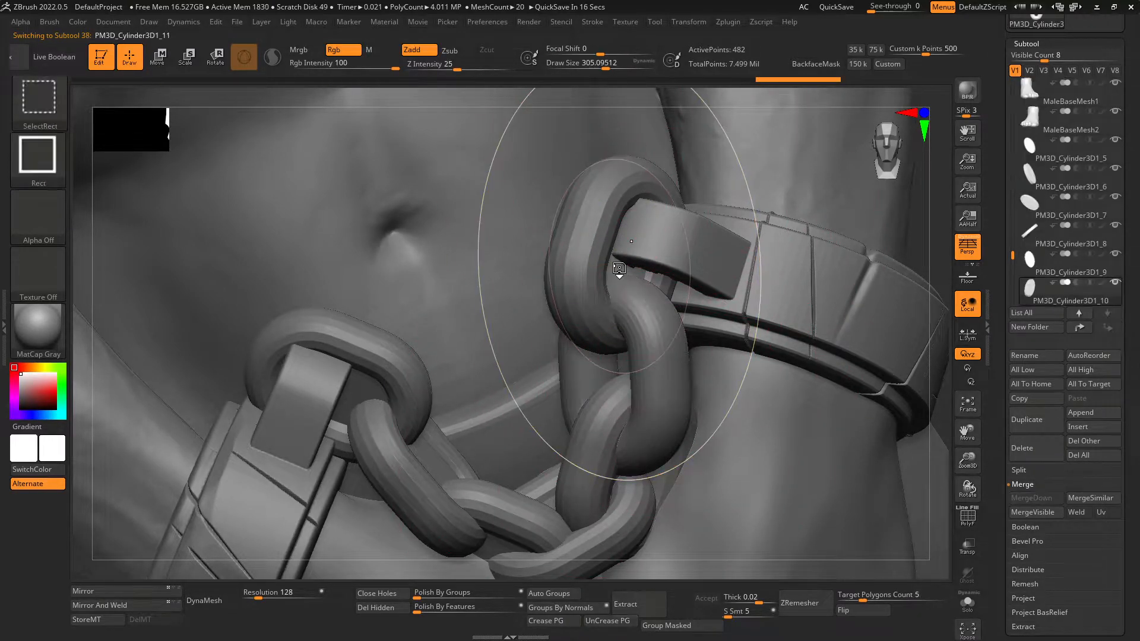
pyautogui.keyDown('alt'); pyautogui.click(618, 268); pyautogui.keyUp('alt')
pyautogui.press('w')
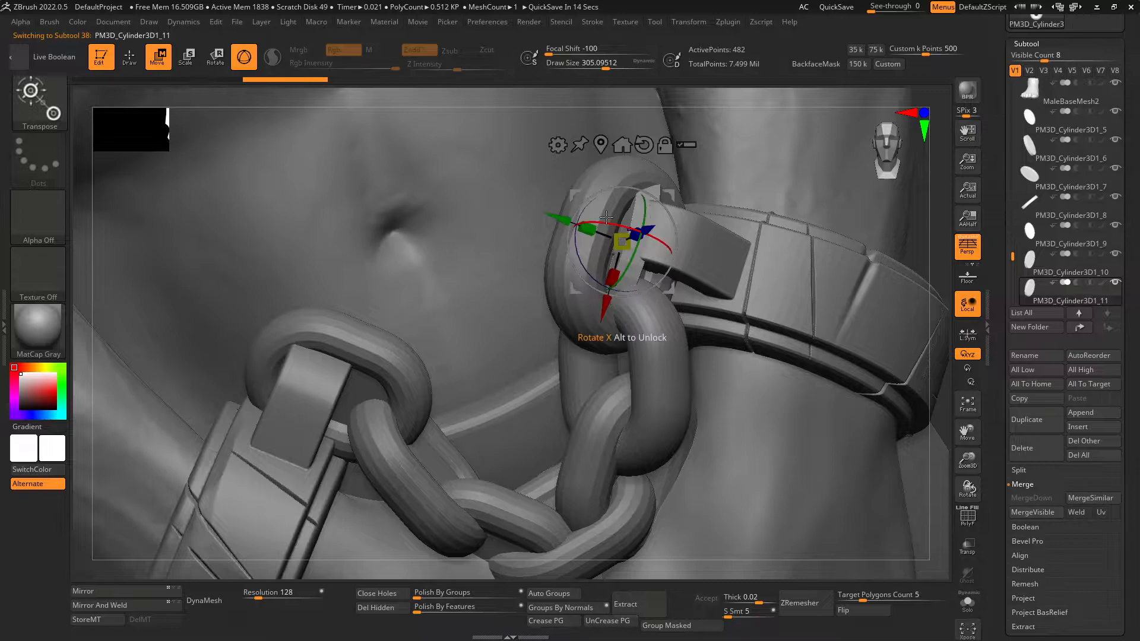
pyautogui.moveTo(619, 296); pyautogui.dragTo(567, 387)
pyautogui.moveTo(567, 389); pyautogui.dragTo(635, 366, button='right')
pyautogui.moveTo(666, 302)
pyautogui.mouseDown()
pyautogui.moveTo(686, 340)
pyautogui.moveTo(697, 334)
pyautogui.mouseUp()
# Step: Select the trousers subtool and choose the Move brush with a draw size of about 202
pyautogui.press('q')
pyautogui.moveTo(831, 428)
pyautogui.mouseDown(button='right')
pyautogui.moveTo(713, 415)
pyautogui.moveTo(816, 448)
pyautogui.moveTo(683, 297)
pyautogui.moveTo(831, 475)
pyautogui.mouseUp(button='right')
pyautogui.keyDown('alt'); pyautogui.click(621, 282); pyautogui.keyUp('alt')
pyautogui.moveTo(831, 534)
pyautogui.keyDown('alt'); pyautogui.mouseDown(button='right')
pyautogui.moveTo(709, 319)
pyautogui.moveTo(794, 357)
pyautogui.moveTo(713, 354)
pyautogui.mouseUp(button='right'); pyautogui.keyUp('alt')
pyautogui.keyDown('alt'); pyautogui.click(677, 285); pyautogui.keyUp('alt')
pyautogui.press('b')
pyautogui.press('m')
pyautogui.press('v')
pyautogui.press('s')
pyautogui.moveTo(652, 341); pyautogui.dragTo(642, 341)
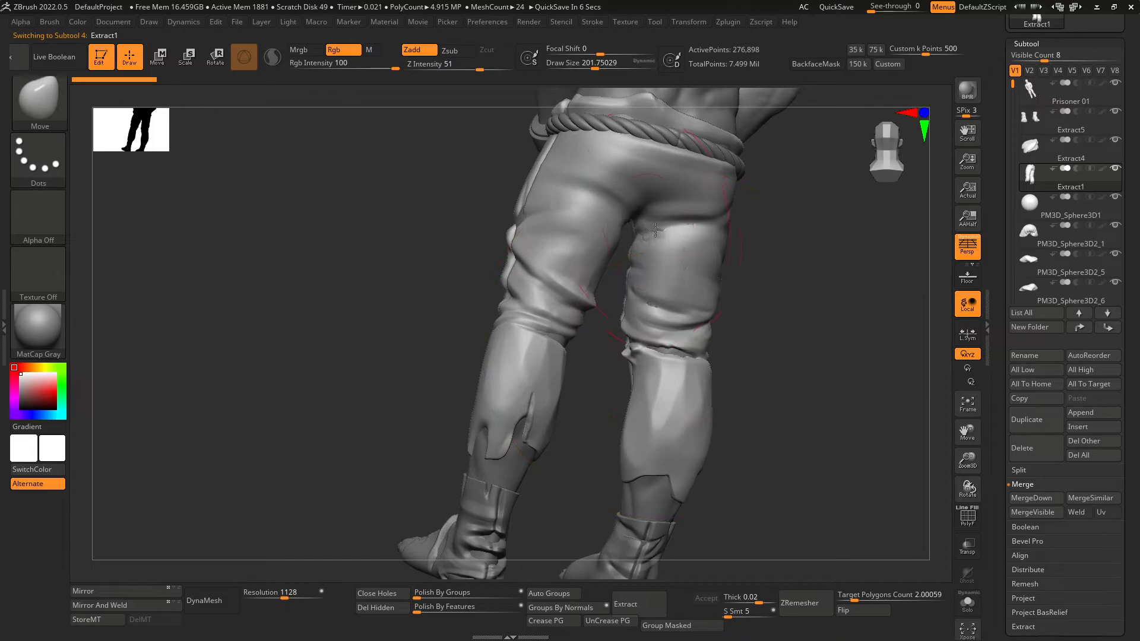
# Step: Display the polyframe on the trousers behind the knees and set the brush draw size to about 62
pyautogui.moveTo(656, 230)
pyautogui.keyDown('ctrl'); pyautogui.mouseDown(button='right')
pyautogui.moveTo(715, 387)
pyautogui.moveTo(623, 416)
pyautogui.moveTo(610, 340)
pyautogui.moveTo(567, 333)
pyautogui.mouseUp(button='right'); pyautogui.keyUp('ctrl')
pyautogui.hotkey('shift', 'f')
pyautogui.press('s')
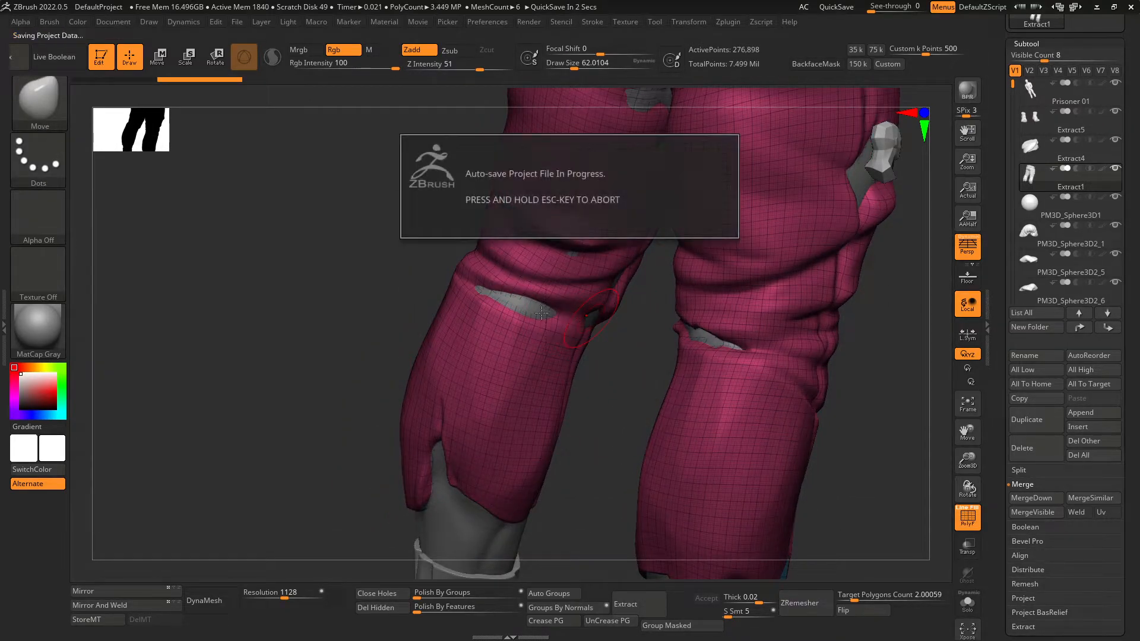
# Step: Abort the project auto-save and select the prisoner's body subtool
pyautogui.press('Escape')
pyautogui.moveTo(553, 286); pyautogui.dragTo(647, 192, button='right')
pyautogui.keyDown('ctrl'); pyautogui.moveTo(712, 354); pyautogui.dragTo(619, 314, button='right'); pyautogui.keyUp('ctrl')
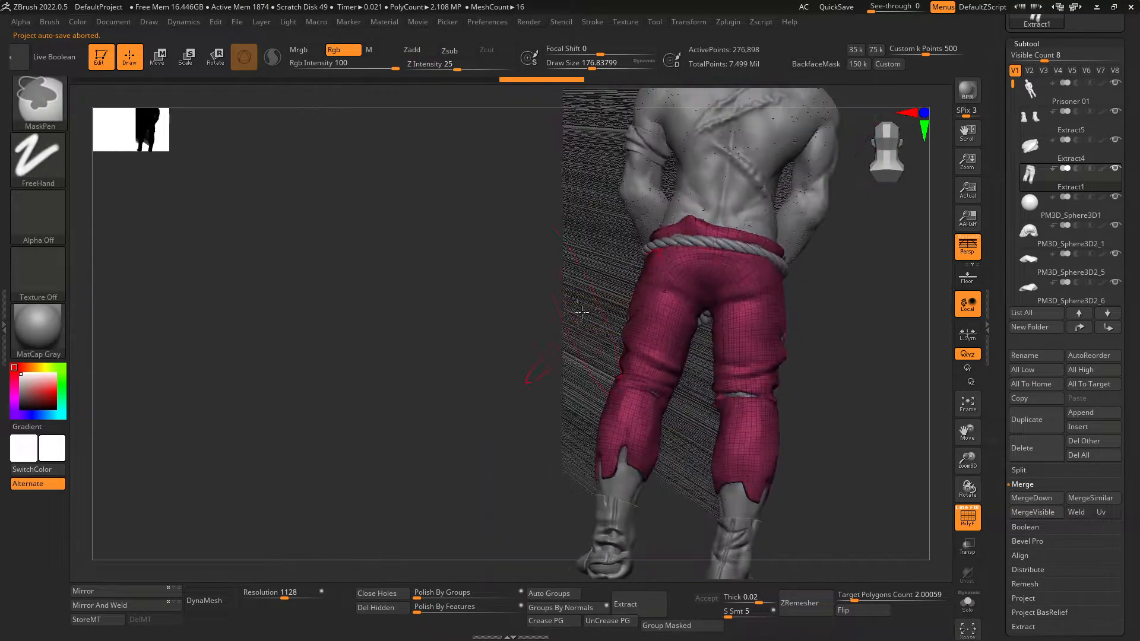
pyautogui.keyDown('alt'); pyautogui.click(632, 205); pyautogui.keyUp('alt')
pyautogui.moveTo(528, 297); pyautogui.dragTo(662, 309, button='right')
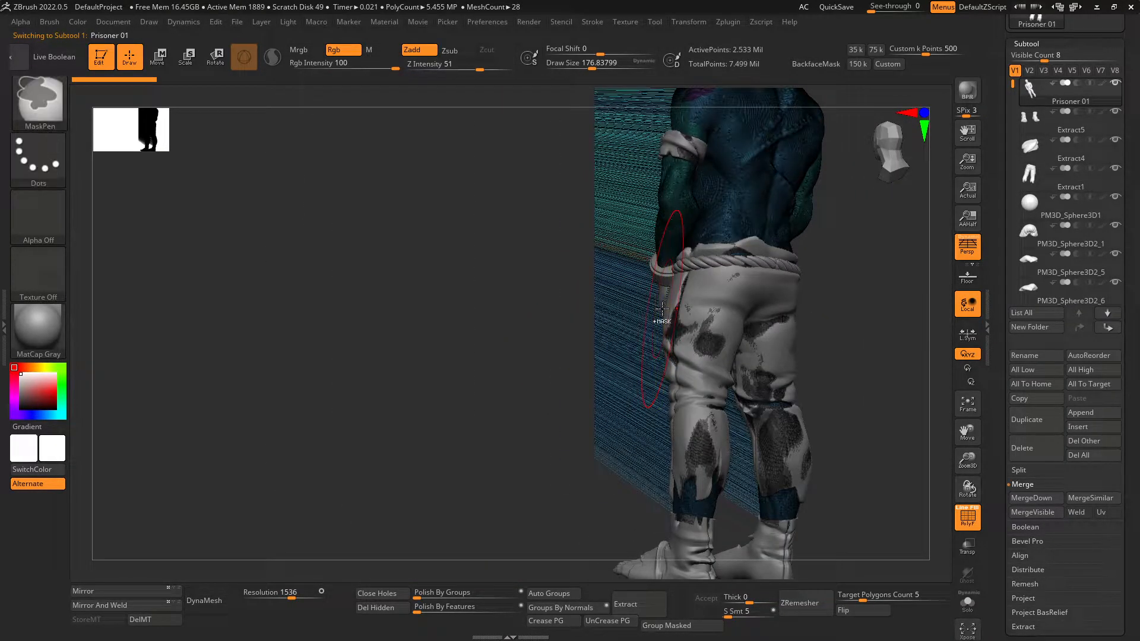
# Step: Delete the distorted Prisoner 01 body subtool from the figure and leave the polyframe displayed
pyautogui.moveTo(395, 196); pyautogui.dragTo(710, 257, button='right')
pyautogui.hotkey('shift', 'f')
pyautogui.keyDown('alt'); pyautogui.moveTo(702, 193); pyautogui.dragTo(681, 270, button='right'); pyautogui.keyUp('alt')
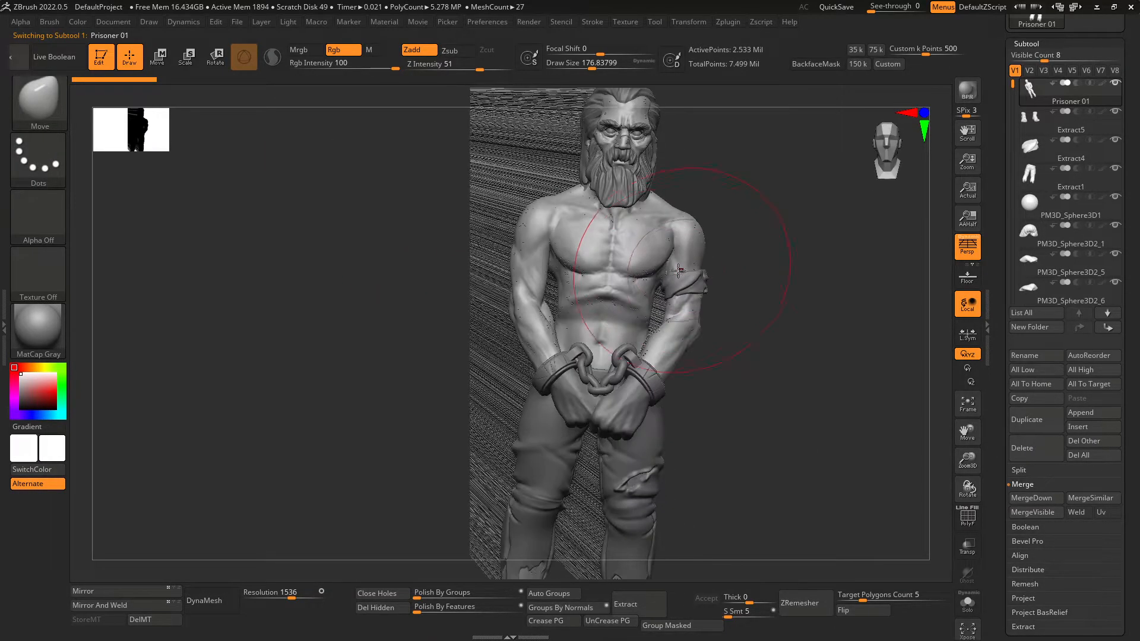
pyautogui.keyDown('alt'); pyautogui.moveTo(643, 174); pyautogui.dragTo(646, 245, button='right'); pyautogui.keyUp('alt')
pyautogui.keyDown('alt'); pyautogui.click(636, 306); pyautogui.keyUp('alt')
pyautogui.moveTo(665, 201); pyautogui.dragTo(661, 270, button='right')
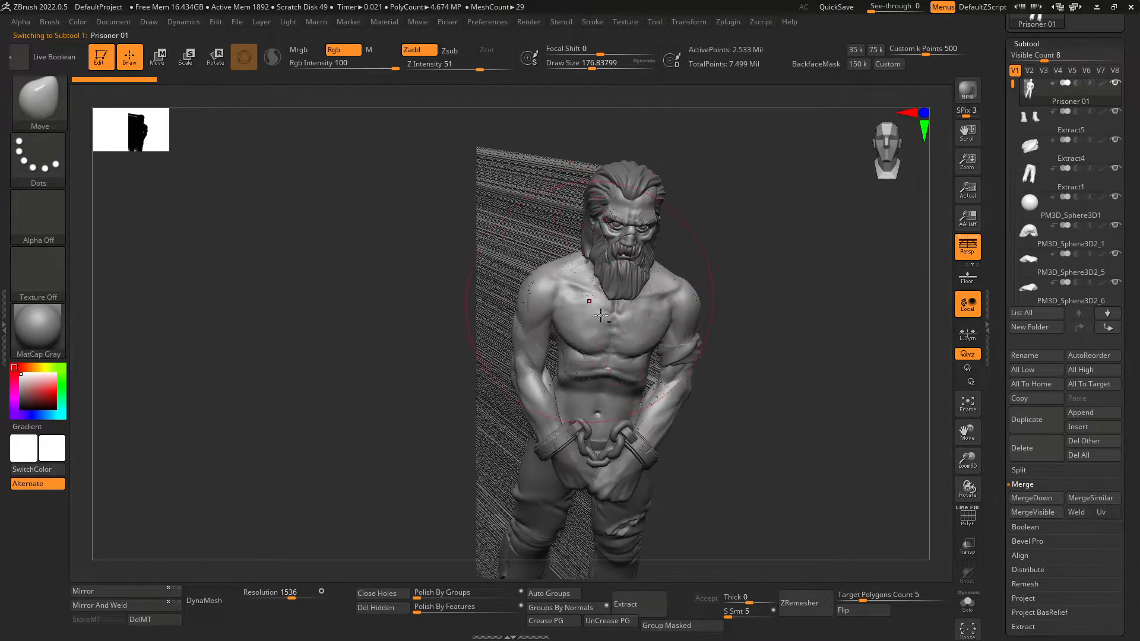
pyautogui.keyDown('shift'); pyautogui.moveTo(733, 387); pyautogui.dragTo(707, 355, button='right'); pyautogui.keyUp('shift')
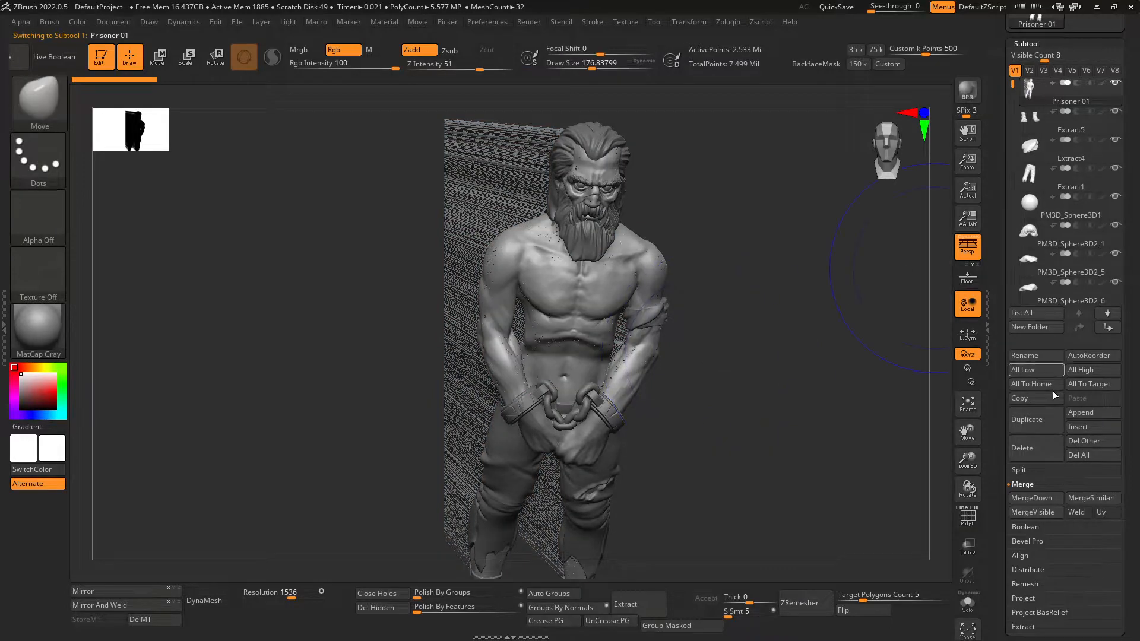
pyautogui.hotkey('shift', 'f')
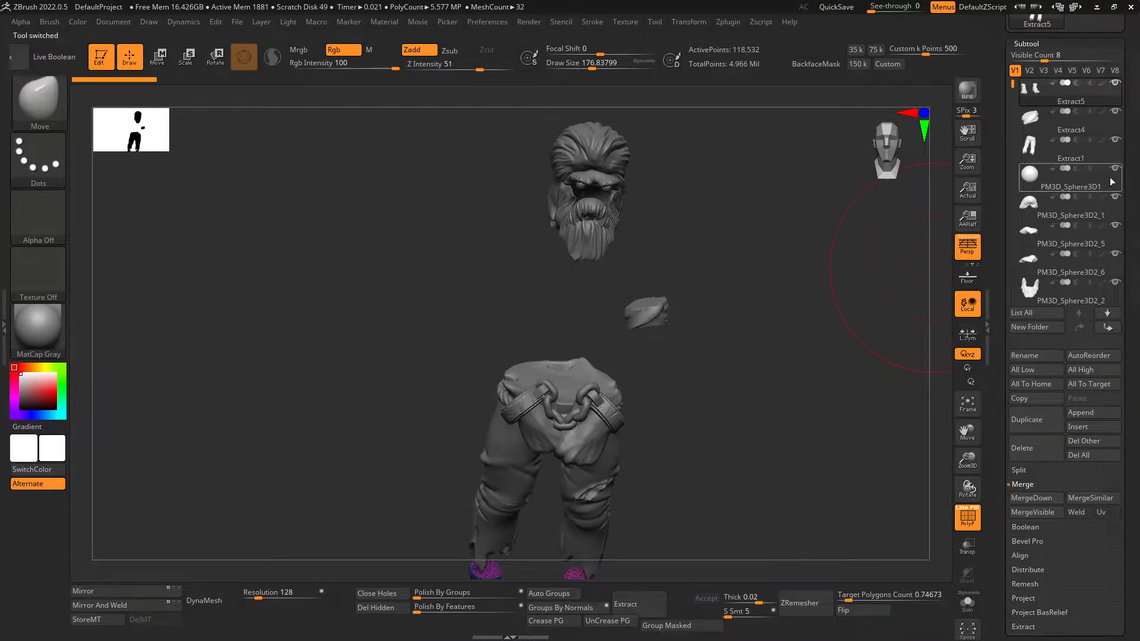
# Step: Load the Prisoner 01 tool file from the Prisoners folder
pyautogui.moveTo(1128, 153); pyautogui.dragTo(1124, 234)
pyautogui.moveTo(1136, 128); pyautogui.dragTo(1133, 218)
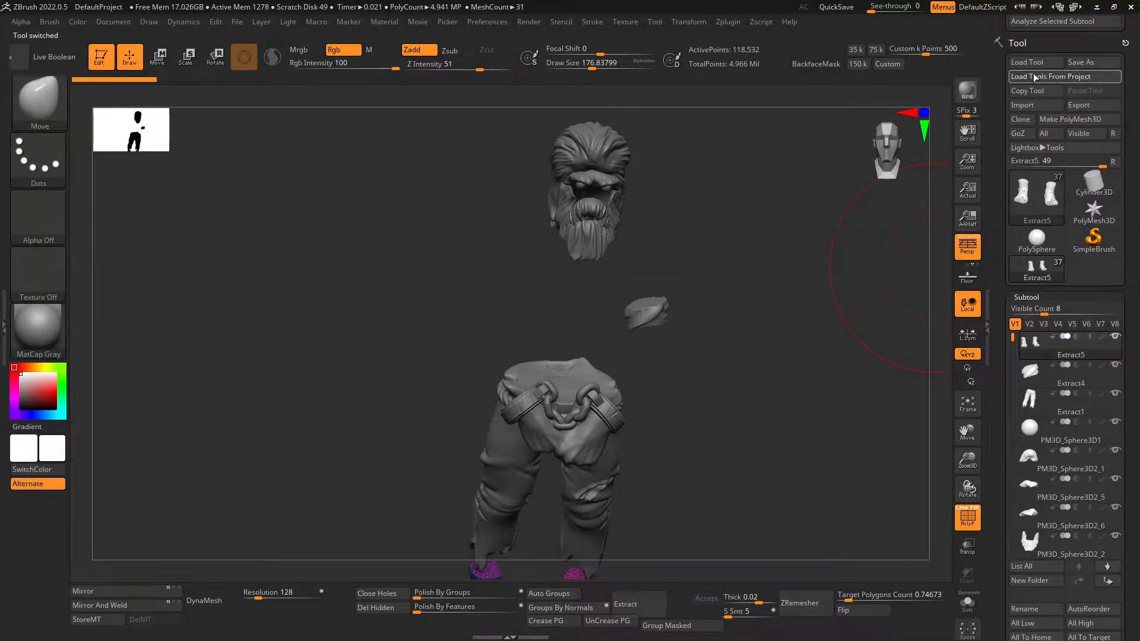
pyautogui.click(1046, 62)
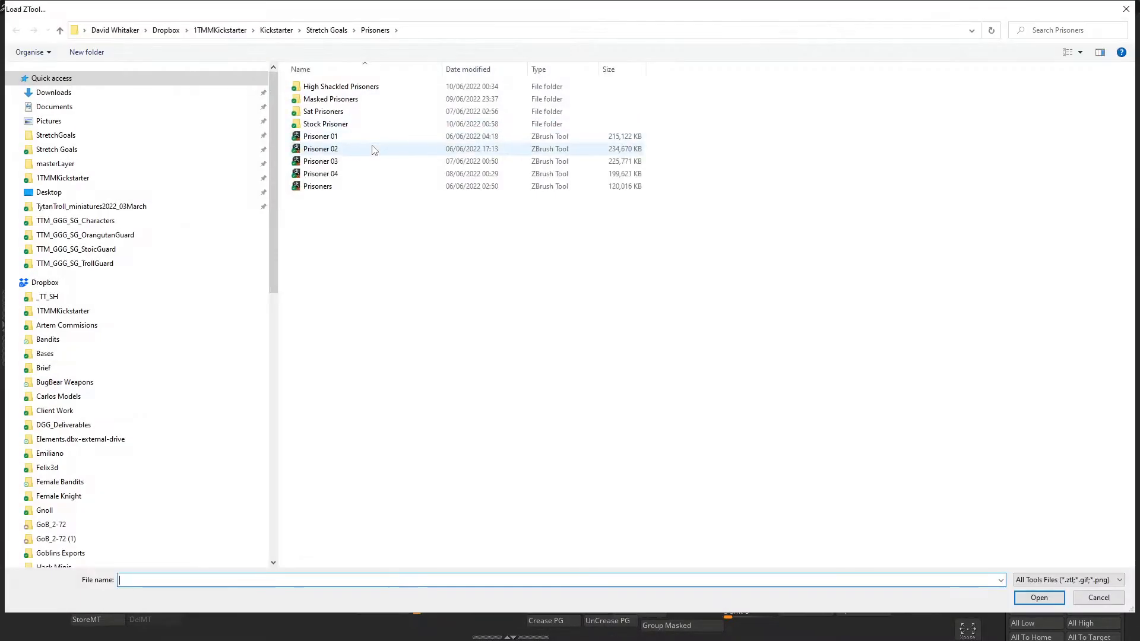
pyautogui.doubleClick(350, 138)
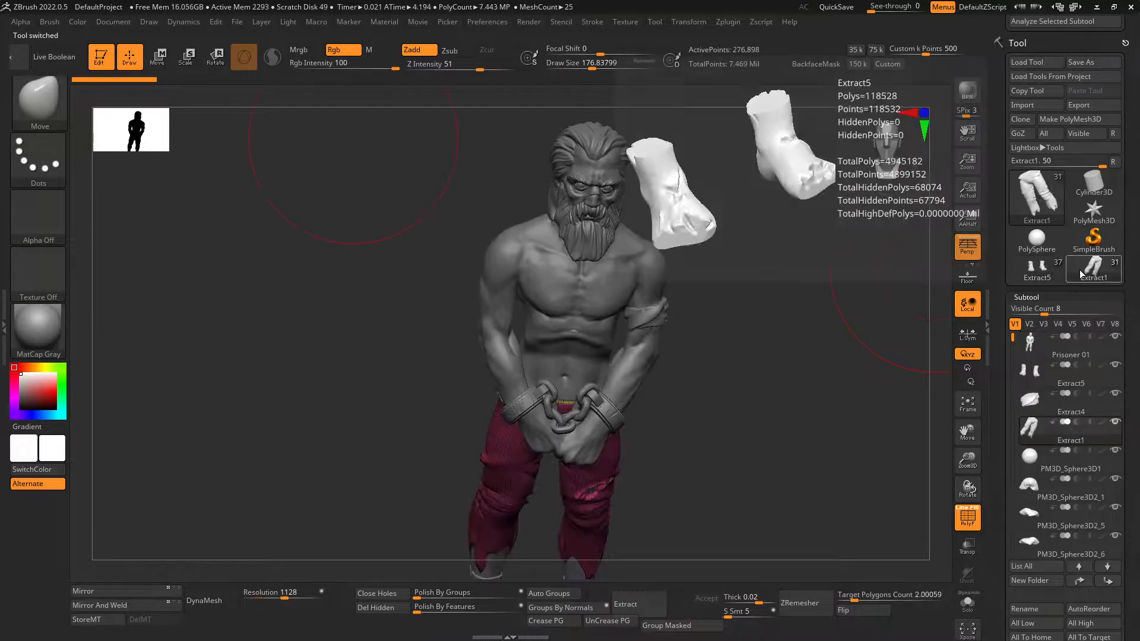
# Step: Return to the figure missing its body and append the loaded Prisoner 01 body as a subtool
pyautogui.click(1040, 270)
pyautogui.moveTo(1112, 595); pyautogui.dragTo(1112, 345)
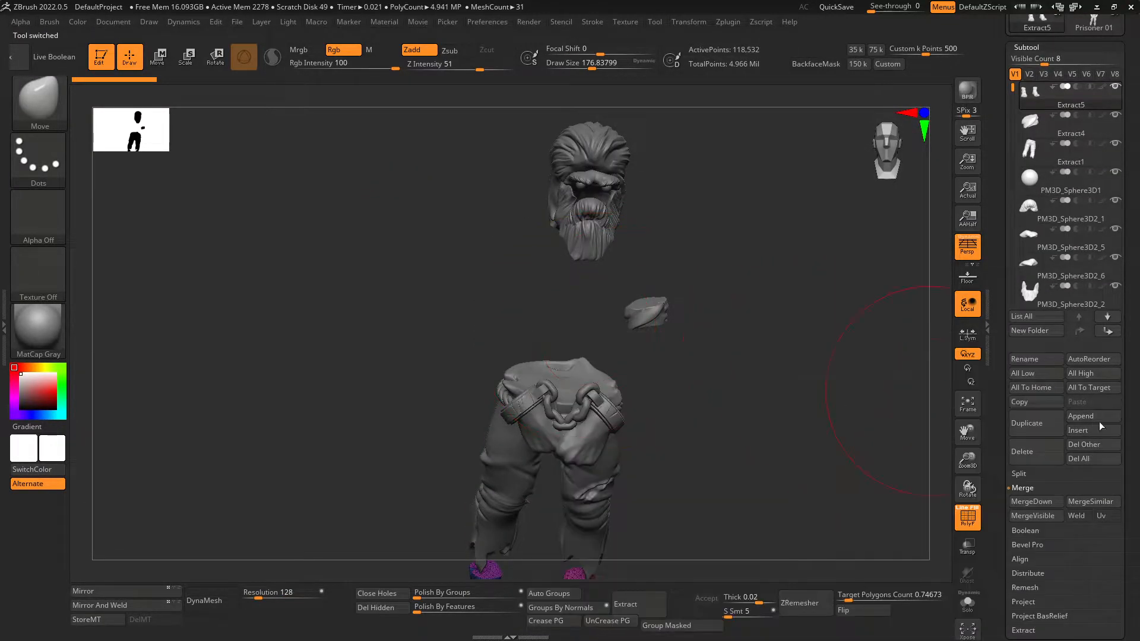
pyautogui.click(1114, 424)
pyautogui.click(858, 371)
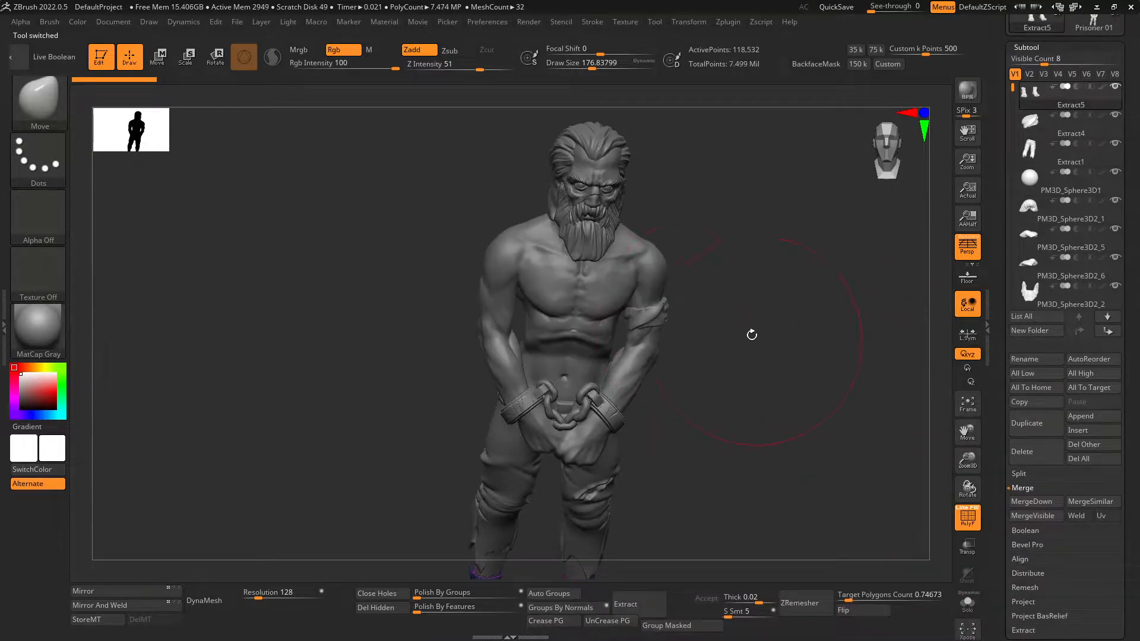
# Step: Examine the trousers and the foot wraps by selecting each subtool with the polyframe displayed
pyautogui.moveTo(754, 333); pyautogui.dragTo(691, 297)
pyautogui.moveTo(691, 297); pyautogui.dragTo(712, 288, button='right')
pyautogui.keyDown('alt'); pyautogui.click(710, 290); pyautogui.keyUp('alt')
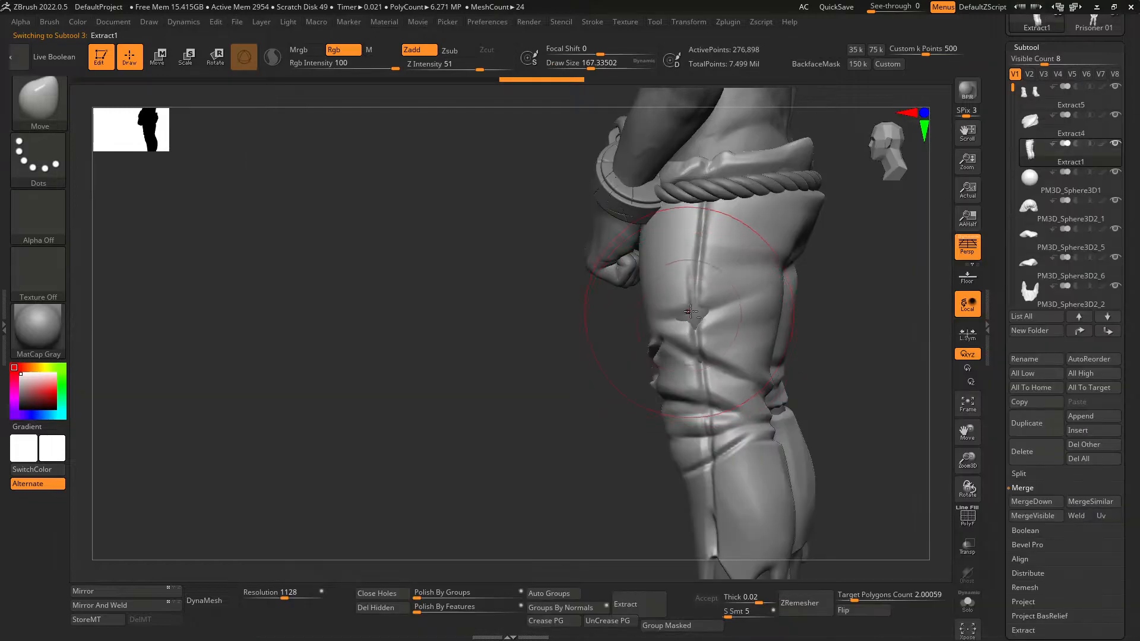
pyautogui.moveTo(625, 332); pyautogui.dragTo(691, 328, button='right')
pyautogui.hotkey('shift', 'f')
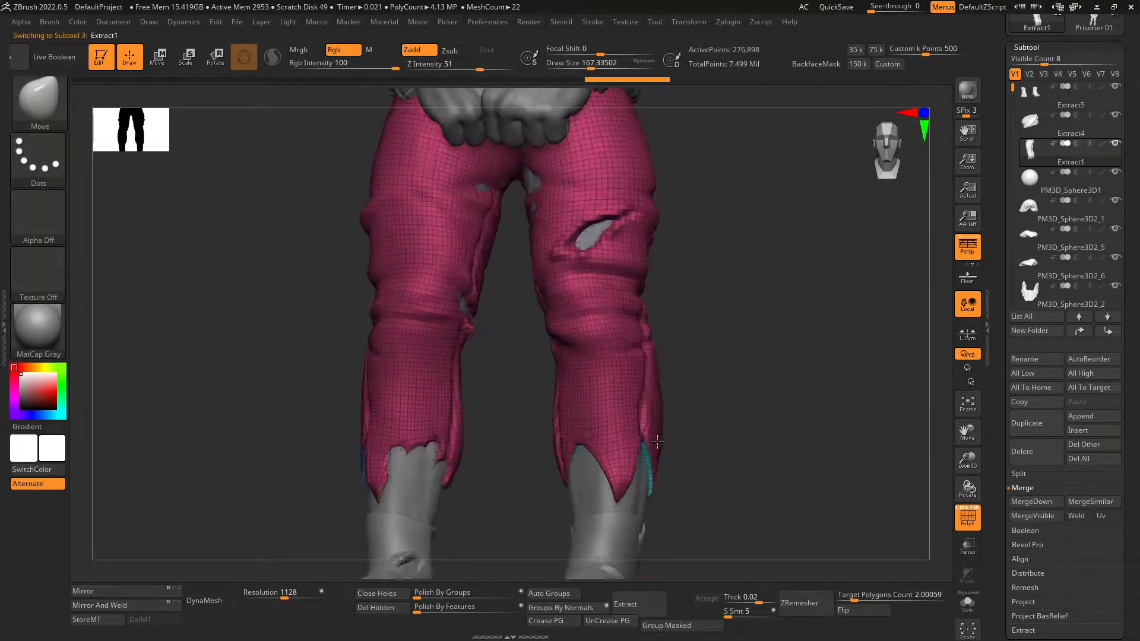
pyautogui.moveTo(659, 490); pyautogui.dragTo(645, 458, button='right')
pyautogui.moveTo(563, 471); pyautogui.dragTo(608, 486, button='right')
pyautogui.keyDown('alt'); pyautogui.click(605, 487); pyautogui.keyUp('alt')
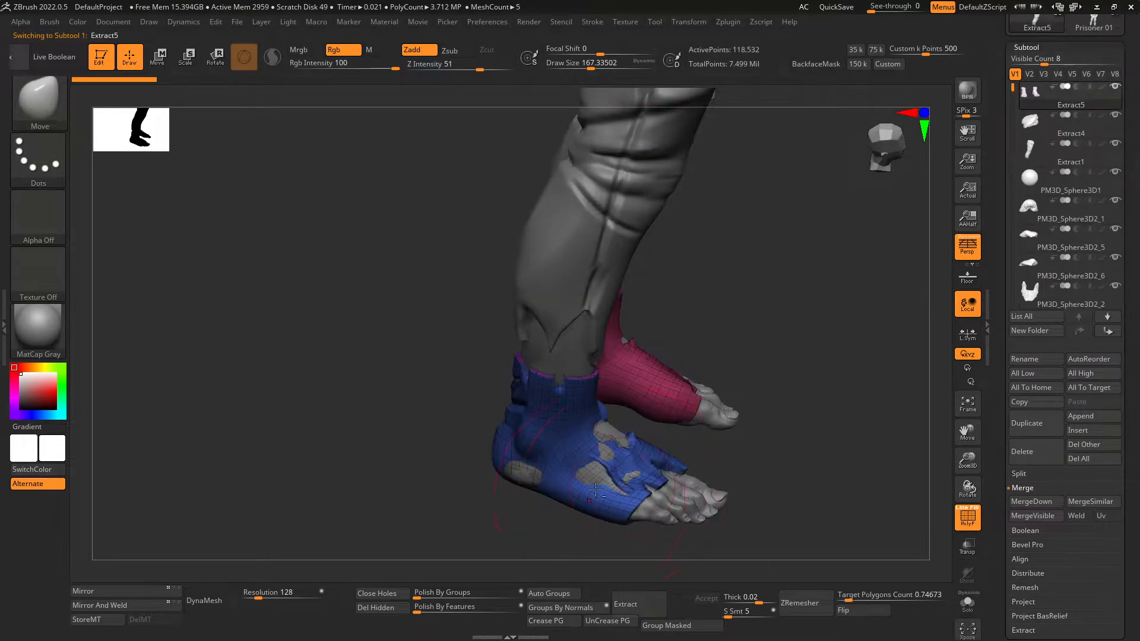
pyautogui.moveTo(519, 468); pyautogui.dragTo(550, 384, button='right')
pyautogui.keyDown('alt'); pyautogui.click(551, 384); pyautogui.keyUp('alt')
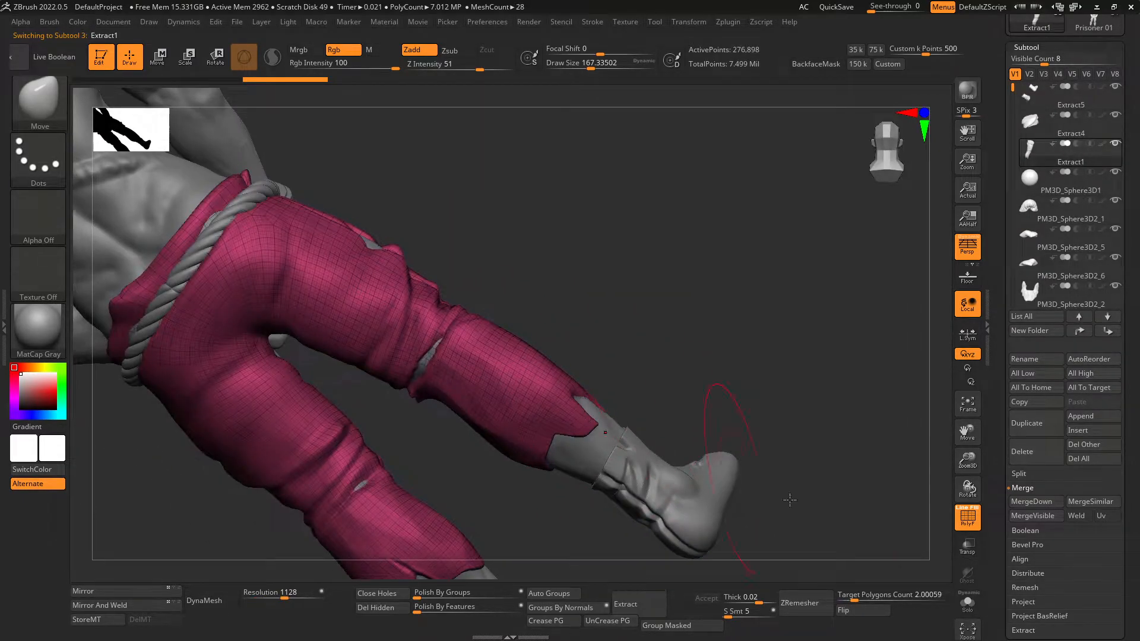
# Step: Isolate the trousers subtool and close the holes in its mesh
pyautogui.click(974, 602)
pyautogui.hotkey('shift', 'f')
pyautogui.moveTo(789, 470); pyautogui.dragTo(674, 350, button='right')
pyautogui.hotkey('shift', 'f')
pyautogui.hotkey('shift', 'f')
pyautogui.hotkey('shift', 'f')
pyautogui.hotkey('shift', 'f')
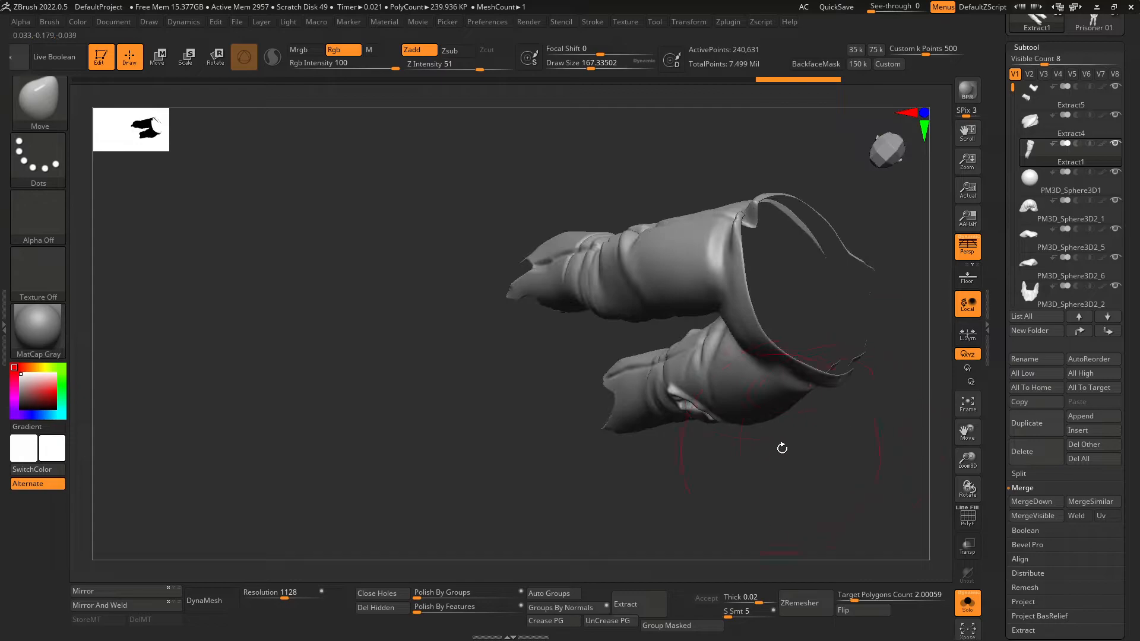
pyautogui.moveTo(780, 452); pyautogui.dragTo(677, 435, button='right')
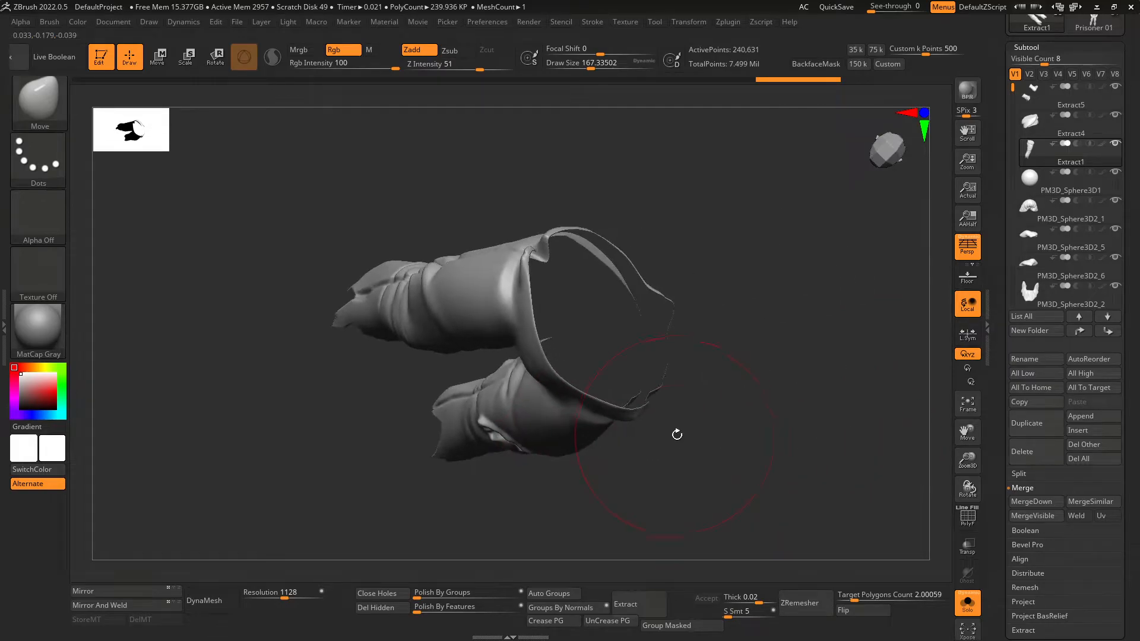
pyautogui.click(385, 593)
pyautogui.moveTo(671, 475)
pyautogui.mouseDown(button='right')
pyautogui.moveTo(700, 438)
pyautogui.moveTo(583, 371)
pyautogui.moveTo(618, 458)
pyautogui.mouseUp(button='right')
pyautogui.hotkey('shift', 'f')
pyautogui.moveTo(618, 457); pyautogui.dragTo(627, 345, button='right')
pyautogui.click(979, 603)
# Step: Isolate the shackle on the figure's right wrist and examine its mesh
pyautogui.keyDown('ctrl'); pyautogui.moveTo(707, 409); pyautogui.dragTo(692, 309, button='right'); pyautogui.keyUp('ctrl')
pyautogui.moveTo(692, 309); pyautogui.dragTo(648, 237, button='right')
pyautogui.keyDown('alt'); pyautogui.click(557, 386); pyautogui.keyUp('alt')
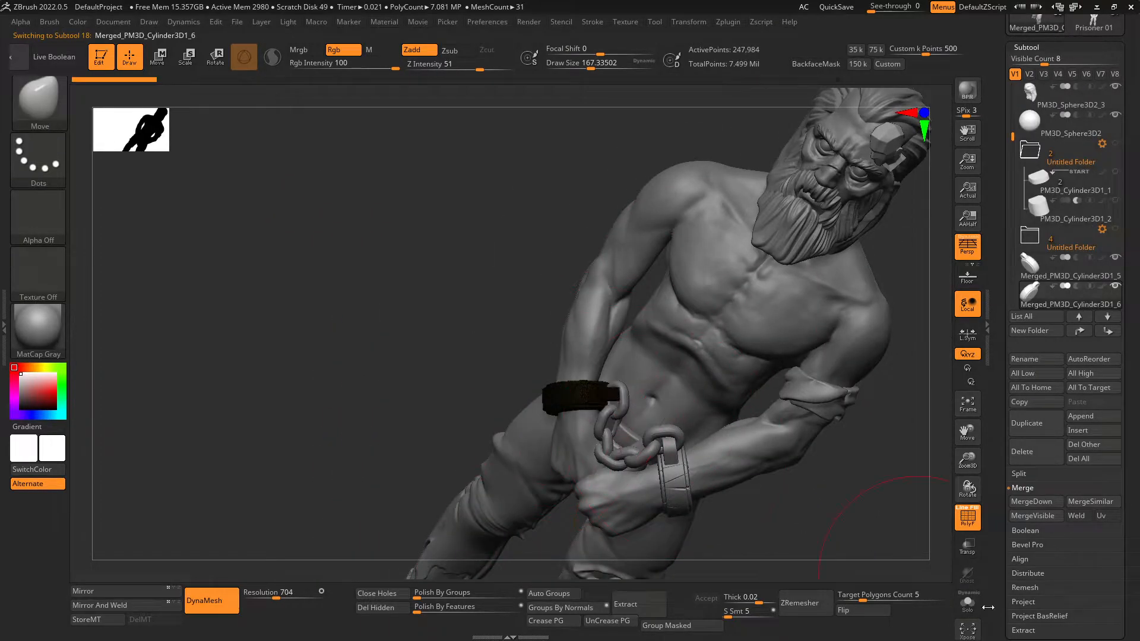
pyautogui.click(974, 606)
pyautogui.moveTo(713, 451); pyautogui.dragTo(489, 324, button='right')
pyautogui.hotkey('shift', 'f')
pyautogui.keyDown('ctrl'); pyautogui.moveTo(535, 378); pyautogui.dragTo(766, 326, button='right'); pyautogui.keyUp('ctrl')
pyautogui.click(971, 606)
# Step: Isolate the cloth armband on the figure's left arm and examine its mesh
pyautogui.keyDown('alt'); pyautogui.moveTo(935, 422); pyautogui.dragTo(644, 285, button='right'); pyautogui.keyUp('alt')
pyautogui.moveTo(645, 285); pyautogui.dragTo(600, 282, button='right')
pyautogui.keyDown('alt'); pyautogui.click(646, 344); pyautogui.keyUp('alt')
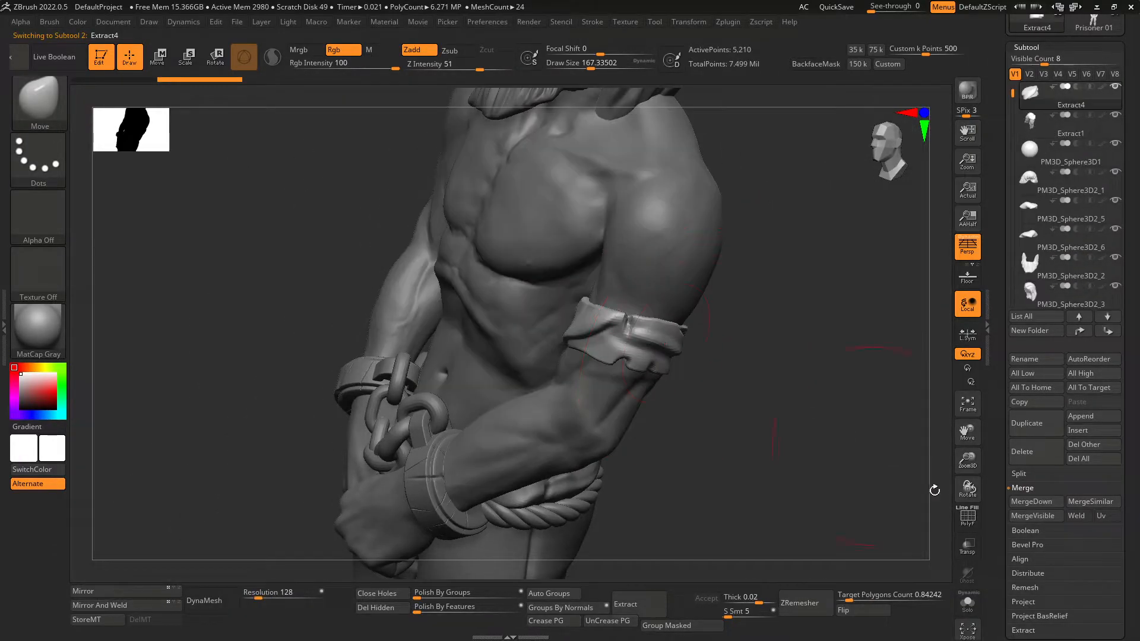
pyautogui.click(968, 604)
pyautogui.moveTo(616, 408); pyautogui.dragTo(626, 385, button='right')
pyautogui.hotkey('shift', 'f')
pyautogui.hotkey('shift', 'f')
pyautogui.click(969, 603)
pyautogui.hotkey('shift', 'f')
# Step: Check the moustache subtool, and isolate the hair subtool to examine its mesh
pyautogui.keyDown('alt'); pyautogui.moveTo(629, 175); pyautogui.dragTo(757, 410, button='right'); pyautogui.keyUp('alt')
pyautogui.keyDown('alt'); pyautogui.click(680, 295); pyautogui.keyUp('alt')
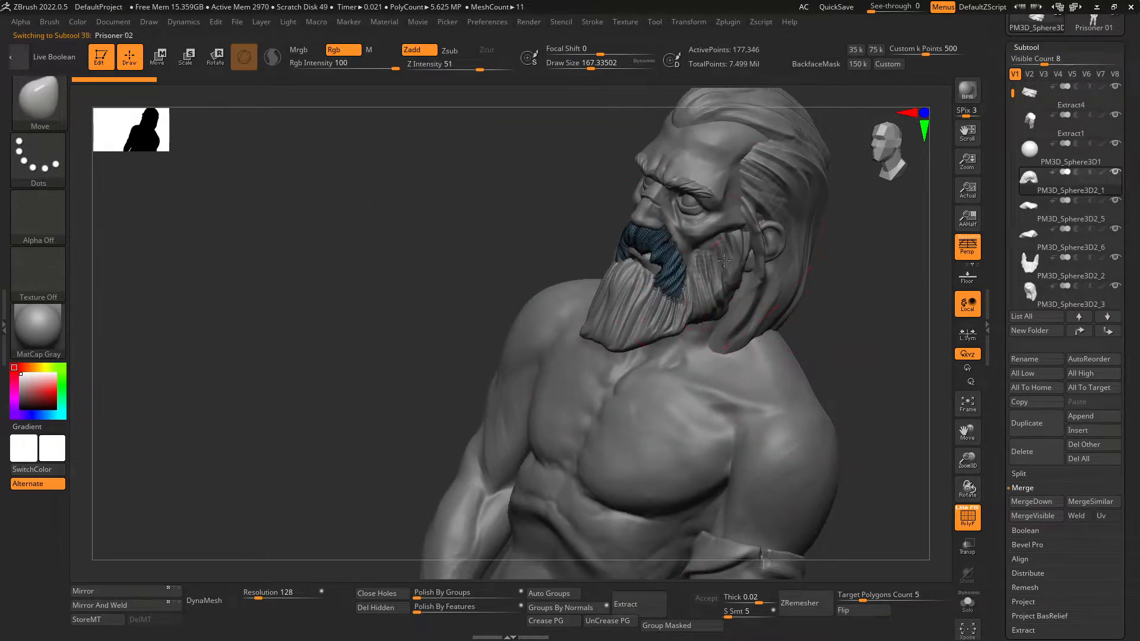
pyautogui.keyDown('alt'); pyautogui.click(781, 288); pyautogui.keyUp('alt')
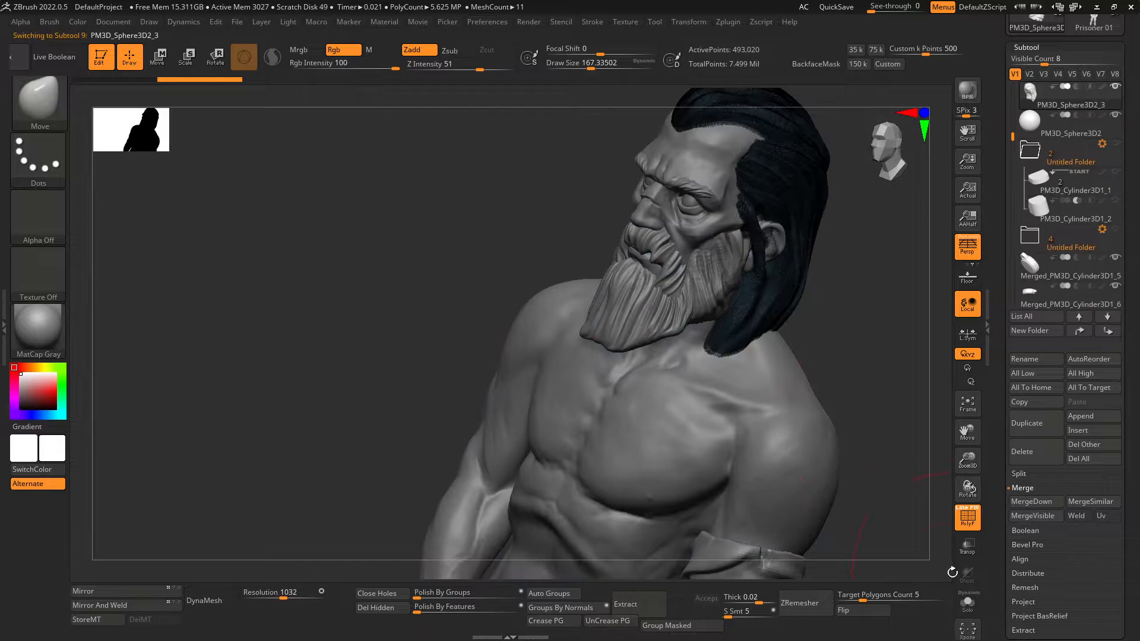
pyautogui.click(967, 601)
pyautogui.moveTo(832, 496); pyautogui.dragTo(832, 428, button='right')
pyautogui.hotkey('shift', 'f')
pyautogui.click(967, 602)
# Step: Select the appended body subtool, hide the polyframe and examine the whole figure
pyautogui.moveTo(825, 540); pyautogui.dragTo(766, 499, button='right')
pyautogui.keyDown('ctrl'); pyautogui.moveTo(766, 499); pyautogui.dragTo(730, 410, button='right'); pyautogui.keyUp('ctrl')
pyautogui.keyDown('alt'); pyautogui.click(697, 301); pyautogui.keyUp('alt')
pyautogui.keyDown('ctrl'); pyautogui.moveTo(704, 303); pyautogui.dragTo(659, 271, button='right'); pyautogui.keyUp('ctrl')
pyautogui.keyDown('ctrl'); pyautogui.click(793, 412); pyautogui.keyUp('ctrl')
pyautogui.keyDown('ctrl'); pyautogui.click(792, 412); pyautogui.keyUp('ctrl')
pyautogui.keyDown('ctrl'); pyautogui.moveTo(783, 404); pyautogui.dragTo(750, 275, button='right'); pyautogui.keyUp('ctrl')
pyautogui.hotkey('shift', 'f')
pyautogui.hotkey('shift', 'f')
pyautogui.moveTo(683, 333)
pyautogui.keyDown('ctrl'); pyautogui.mouseDown(button='right')
pyautogui.moveTo(781, 442)
pyautogui.moveTo(793, 413)
pyautogui.mouseUp(button='right'); pyautogui.keyUp('ctrl')
pyautogui.hotkey('shift', 'f')
pyautogui.hotkey('shift', 'f')
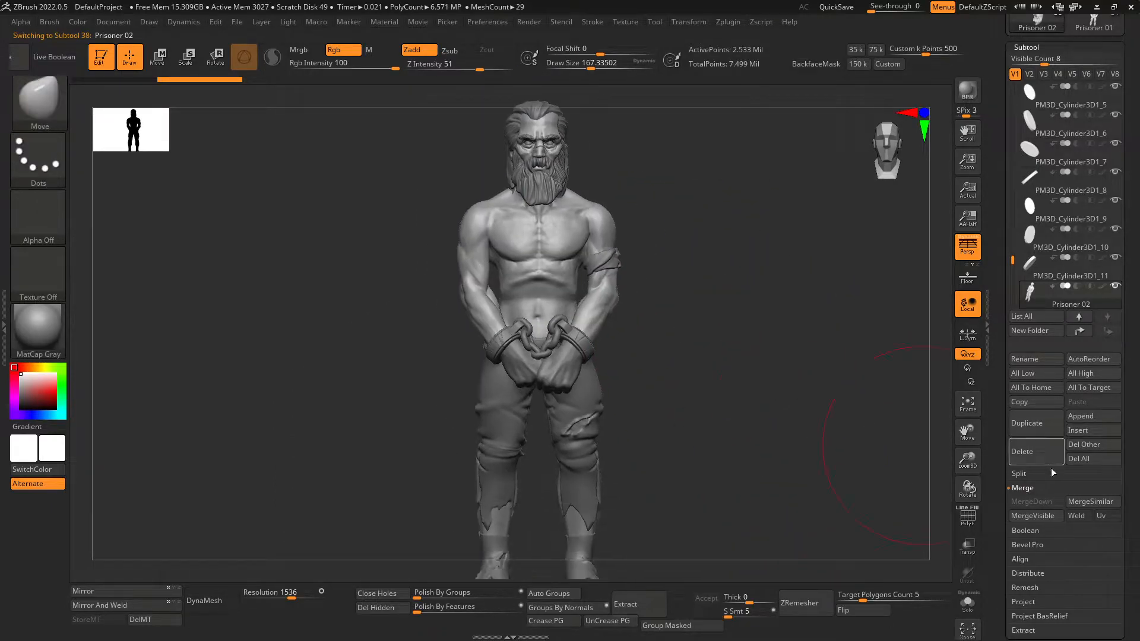
# Step: Merge all visible subtools into a single mesh and switch to the merged Prisoner 02 tool
pyautogui.moveTo(1129, 62); pyautogui.dragTo(1130, 114)
pyautogui.click(1095, 71)
pyautogui.click(1041, 74)
pyautogui.hotkey('shift', 'f')
pyautogui.click(1116, 72)
# Step: Try to DynaMesh the merged figure at a resolution of 4096
pyautogui.moveTo(718, 209)
pyautogui.mouseDown()
pyautogui.moveTo(787, 138)
pyautogui.moveTo(732, 63)
pyautogui.mouseUp()
pyautogui.keyDown('alt'); pyautogui.moveTo(796, 178); pyautogui.dragTo(797, 239); pyautogui.keyUp('alt')
pyautogui.moveTo(264, 595); pyautogui.dragTo(317, 592)
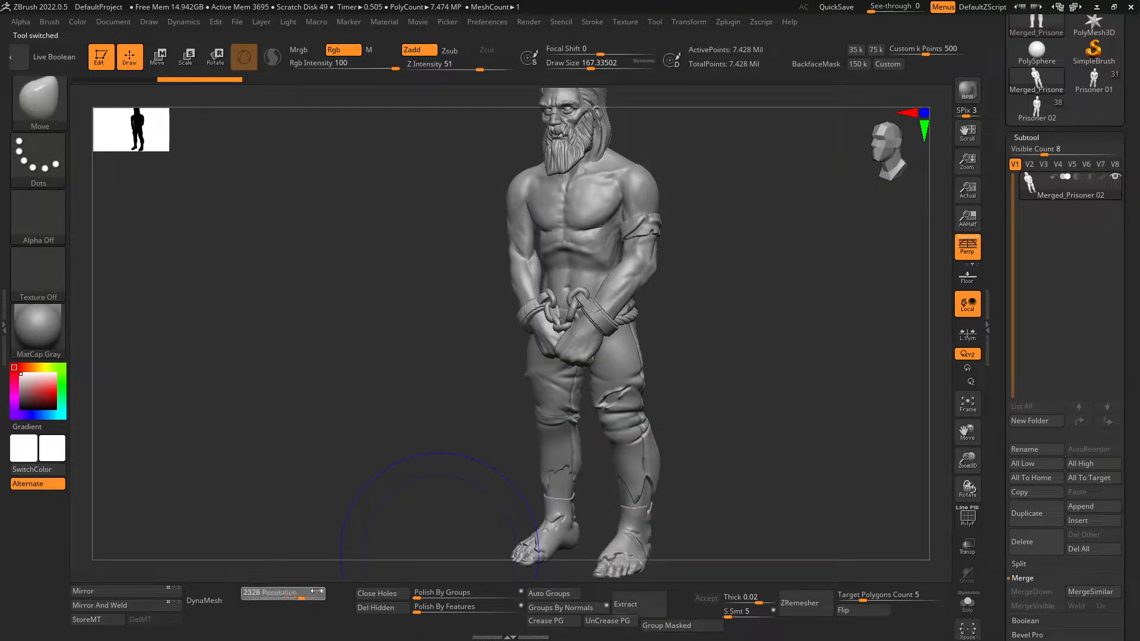
pyautogui.click(223, 603)
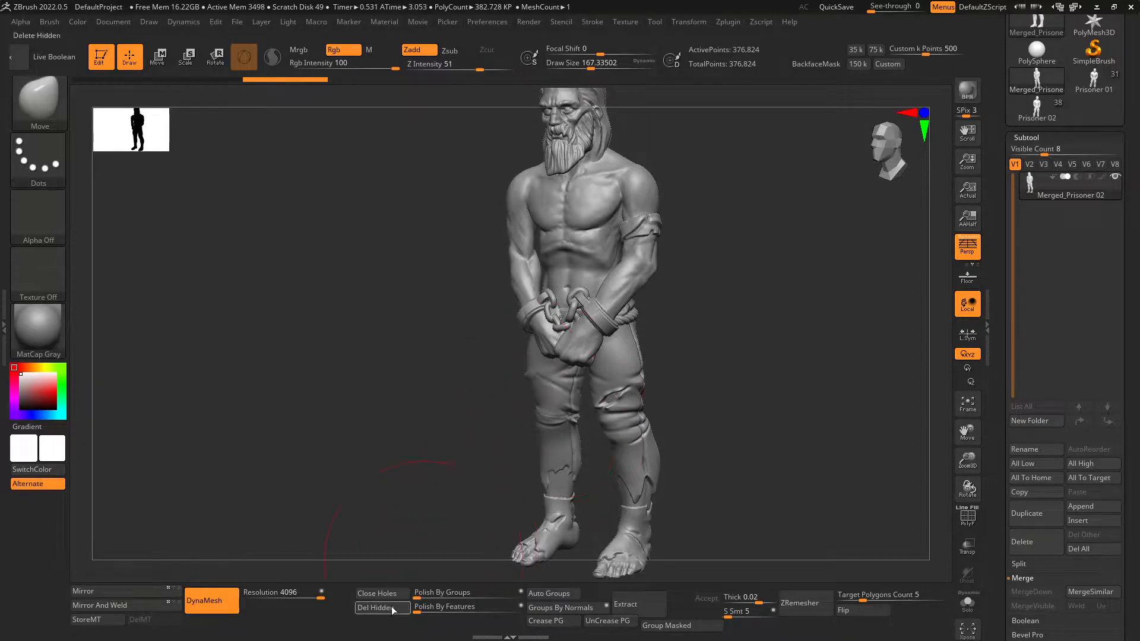
# Step: Undo and redo the DynaMesh to compare the figure's detail before and after remeshing
pyautogui.hotkey('ctrl', 'z')
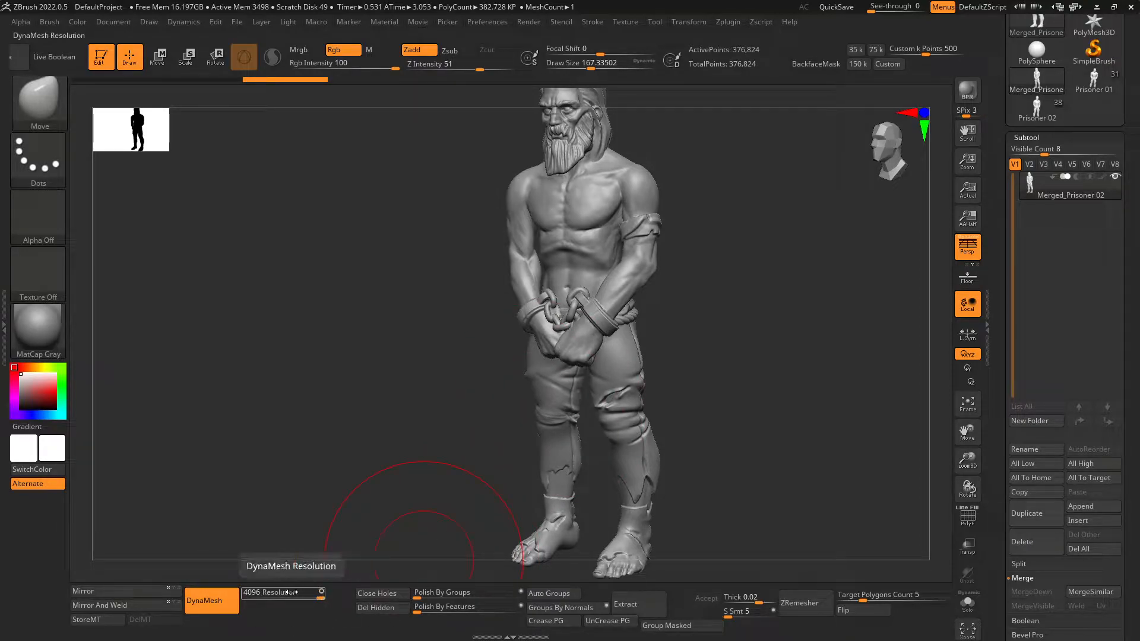
pyautogui.hotkey('ctrl', 'z')
pyautogui.keyDown('alt'); pyautogui.moveTo(351, 297); pyautogui.dragTo(340, 505); pyautogui.keyUp('alt')
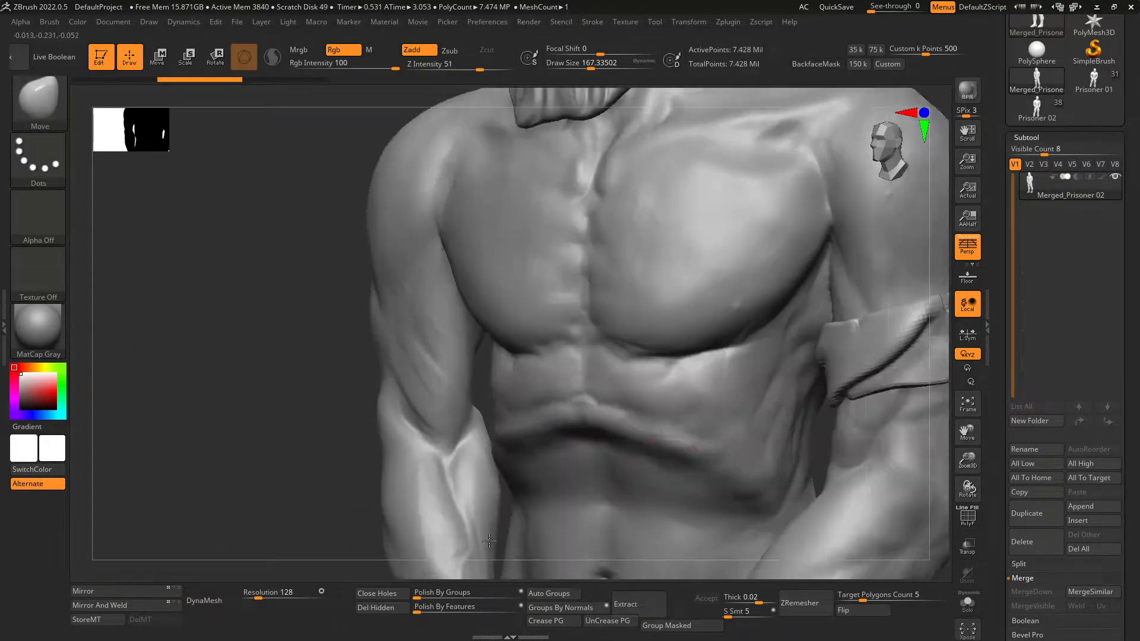
pyautogui.keyDown('alt'); pyautogui.moveTo(340, 180); pyautogui.dragTo(303, 366); pyautogui.keyUp('alt')
pyautogui.hotkey('ctrl', 'shift', 'z')
pyautogui.hotkey('ctrl', 'shift', 'z')
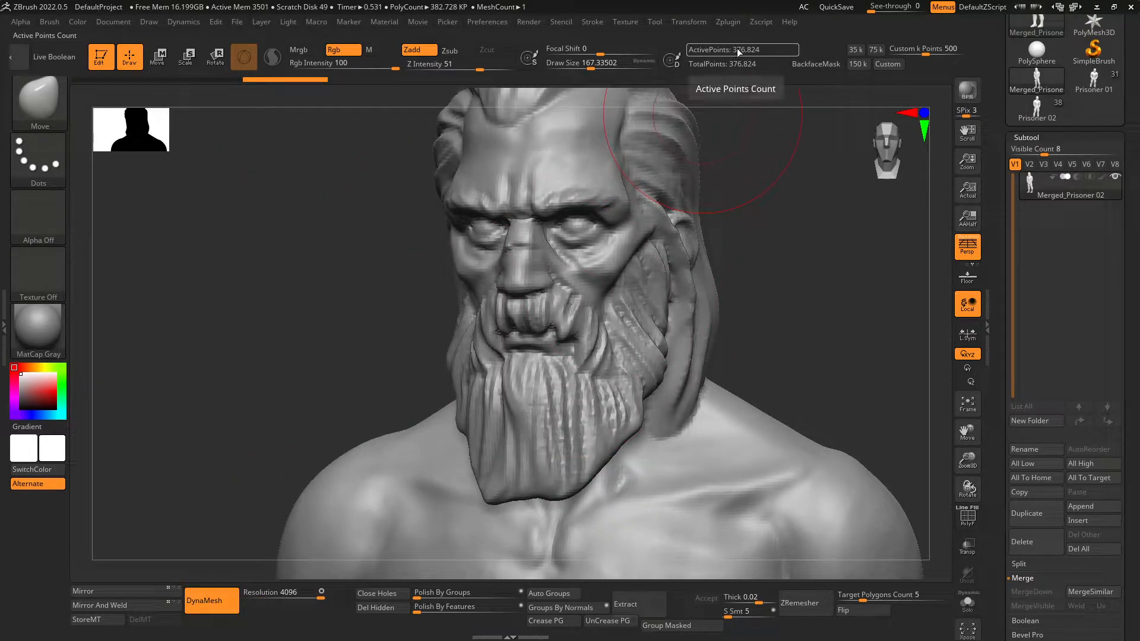
# Step: Examine the remeshed head, beard, hair and armband for lost detail
pyautogui.keyDown('alt'); pyautogui.moveTo(600, 356); pyautogui.dragTo(623, 305, button='right'); pyautogui.keyUp('alt')
pyautogui.moveTo(374, 255); pyautogui.dragTo(537, 320, button='right')
pyautogui.moveTo(795, 279); pyautogui.dragTo(547, 285, button='right')
pyautogui.moveTo(451, 273); pyautogui.dragTo(597, 254, button='right')
pyautogui.keyDown('ctrl'); pyautogui.moveTo(596, 254); pyautogui.dragTo(593, 362, button='right'); pyautogui.keyUp('ctrl')
pyautogui.moveTo(641, 320); pyautogui.dragTo(532, 410, button='right')
pyautogui.moveTo(532, 409); pyautogui.dragTo(576, 392, button='right')
pyautogui.moveTo(505, 350); pyautogui.dragTo(356, 356, button='right')
# Step: Undo the coarse DynaMesh and remesh the merged figure more densely with the resolution at 4096
pyautogui.keyDown('ctrl'); pyautogui.moveTo(357, 356); pyautogui.dragTo(310, 537, button='right'); pyautogui.keyUp('ctrl')
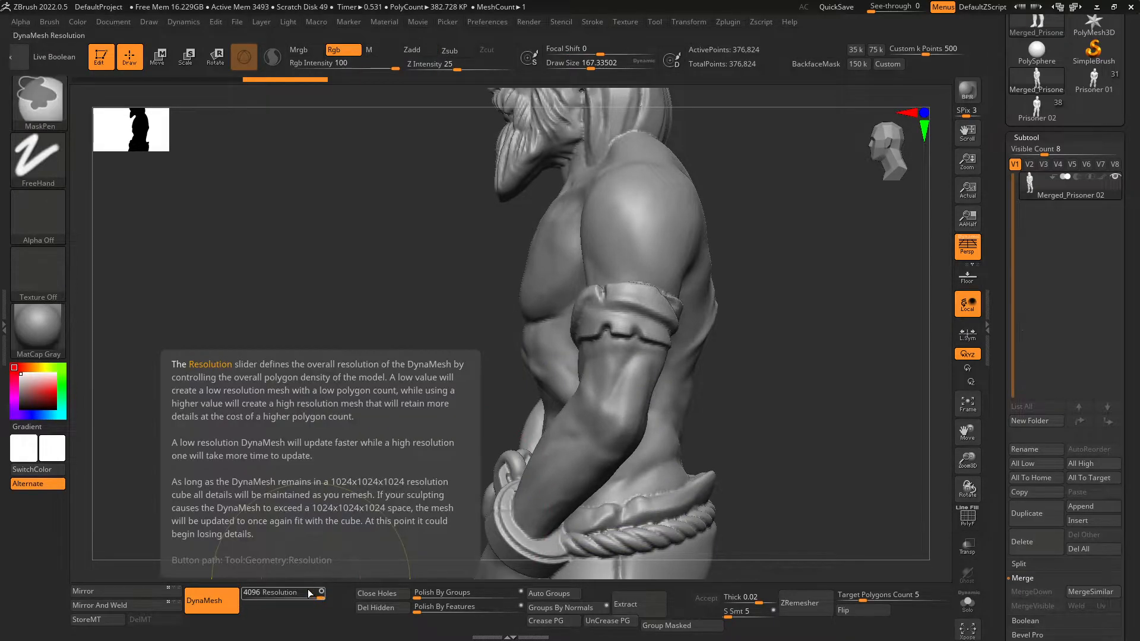
pyautogui.hotkey('ctrl', 'z')
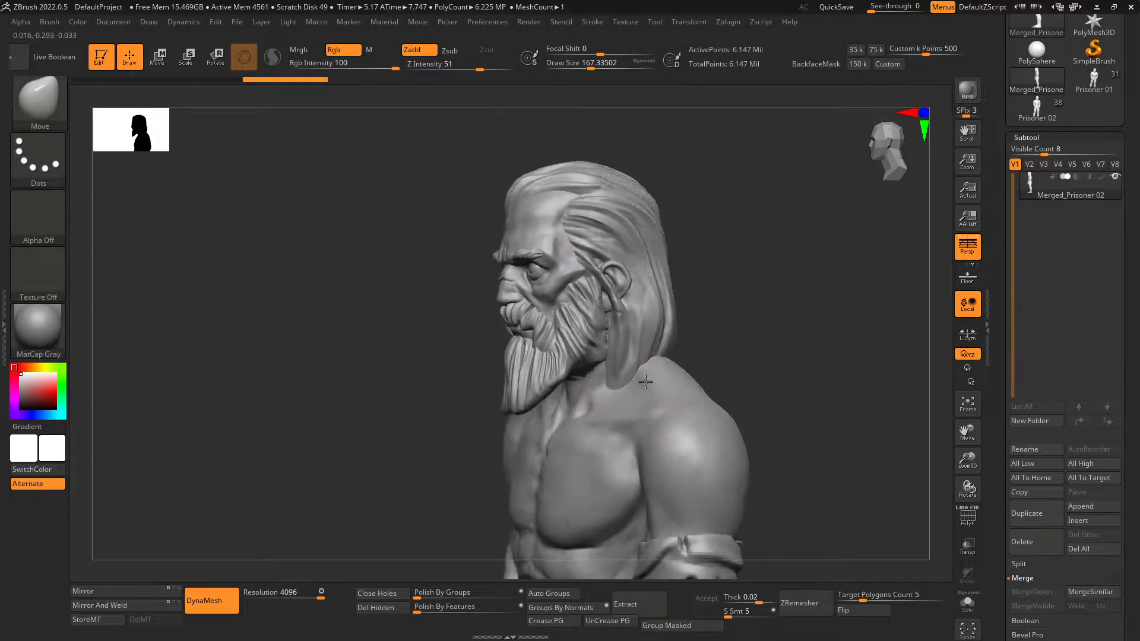
pyautogui.hotkey('shift', 'f')
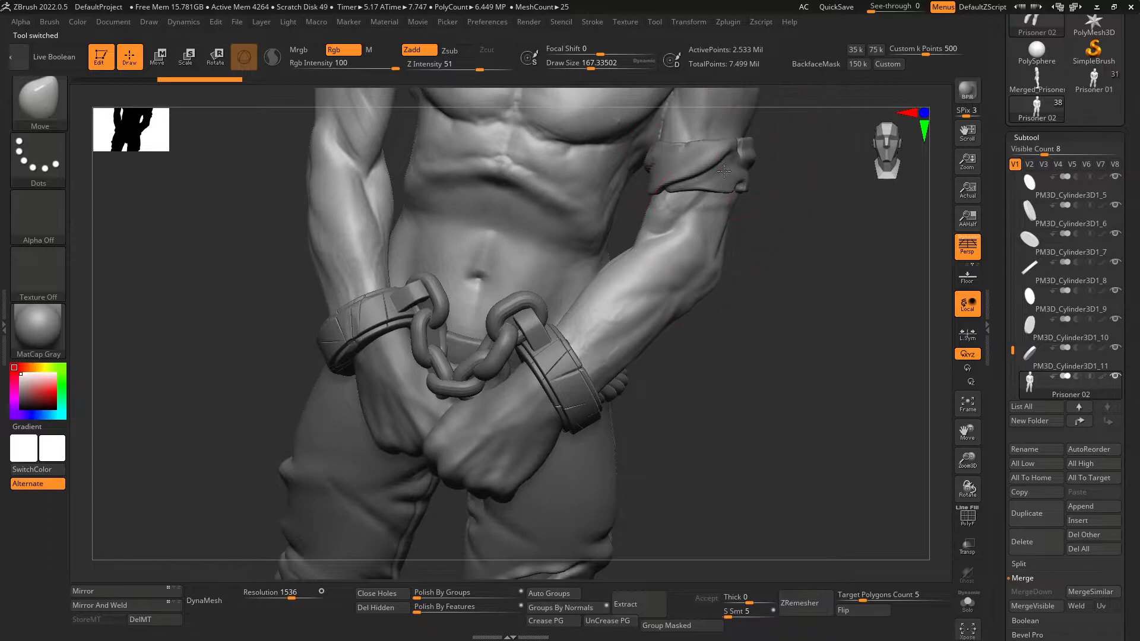
# Step: Switch to the unmerged Prisoner 02 figure and inspect its left foot subtool with the Move gizmo
pyautogui.keyDown('alt'); pyautogui.click(724, 171); pyautogui.keyUp('alt')
pyautogui.keyDown('alt'); pyautogui.moveTo(727, 440); pyautogui.dragTo(686, 125); pyautogui.keyUp('alt')
pyautogui.keyDown('alt'); pyautogui.moveTo(583, 390); pyautogui.dragTo(583, 173); pyautogui.keyUp('alt')
pyautogui.keyDown('alt'); pyautogui.click(478, 368); pyautogui.keyUp('alt')
pyautogui.keyDown('alt'); pyautogui.click(469, 466); pyautogui.keyUp('alt')
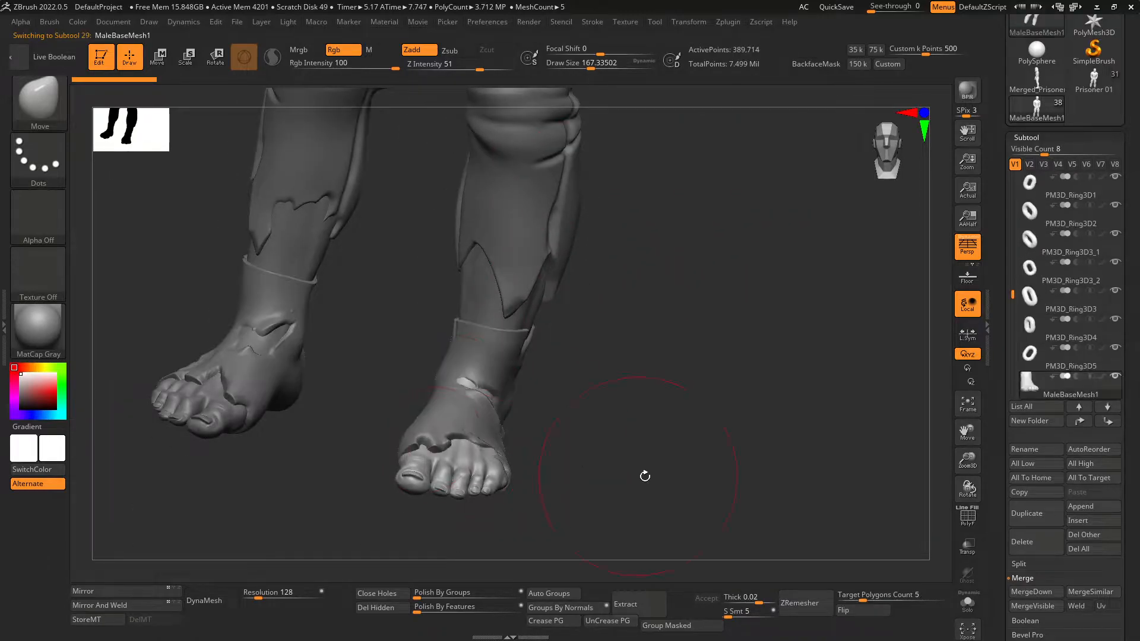
pyautogui.moveTo(644, 476); pyautogui.dragTo(528, 437)
pyautogui.press('w')
pyautogui.moveTo(615, 433); pyautogui.dragTo(706, 470)
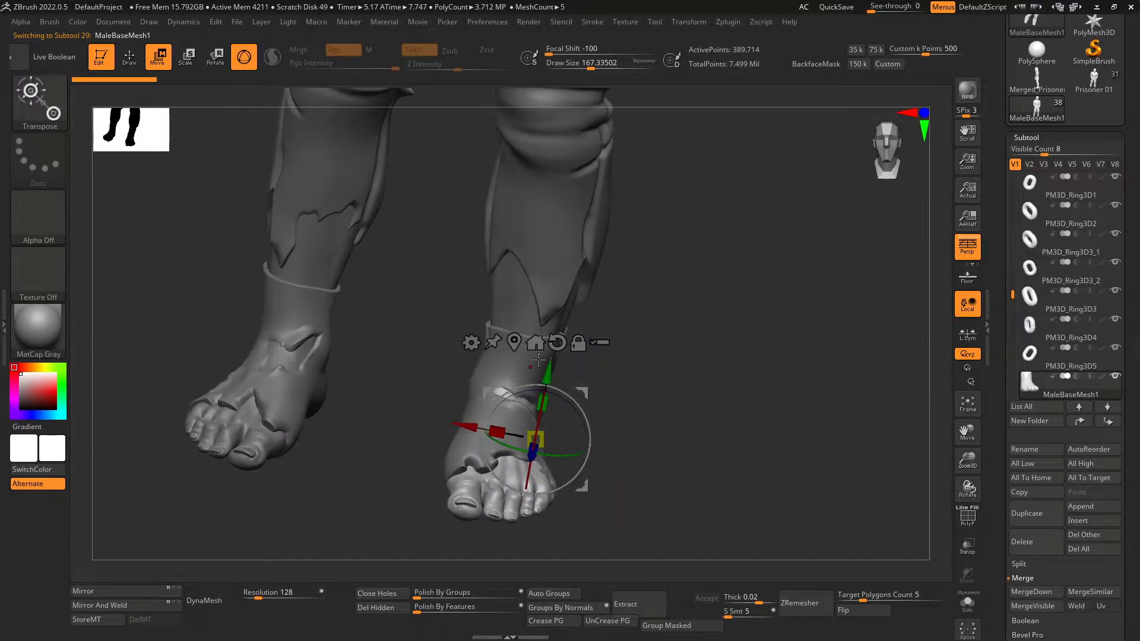
pyautogui.press('q')
# Step: Select the foot wraps subtool and examine where the wraps meet the left ankle
pyautogui.keyDown('alt'); pyautogui.click(518, 368); pyautogui.keyUp('alt')
pyautogui.moveTo(630, 355); pyautogui.dragTo(571, 333)
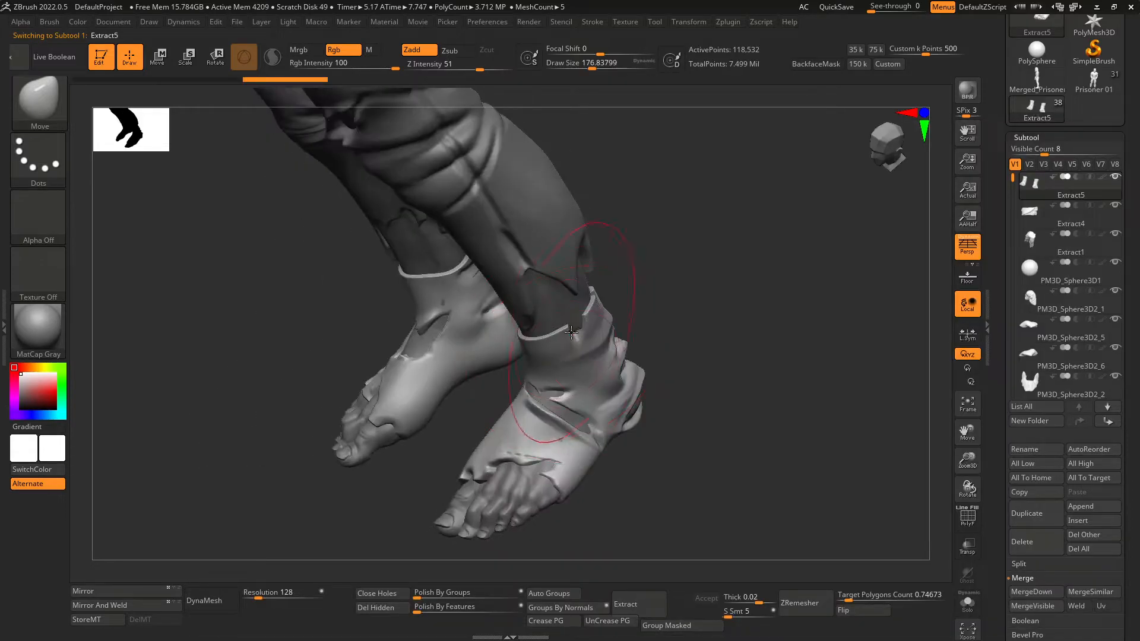
pyautogui.keyDown('alt'); pyautogui.moveTo(615, 262); pyautogui.dragTo(613, 334); pyautogui.keyUp('alt')
# Step: Switch back to the merged Prisoner 02 figure and inspect the polygon wireframe of its feet and trouser legs
pyautogui.click(1038, 81)
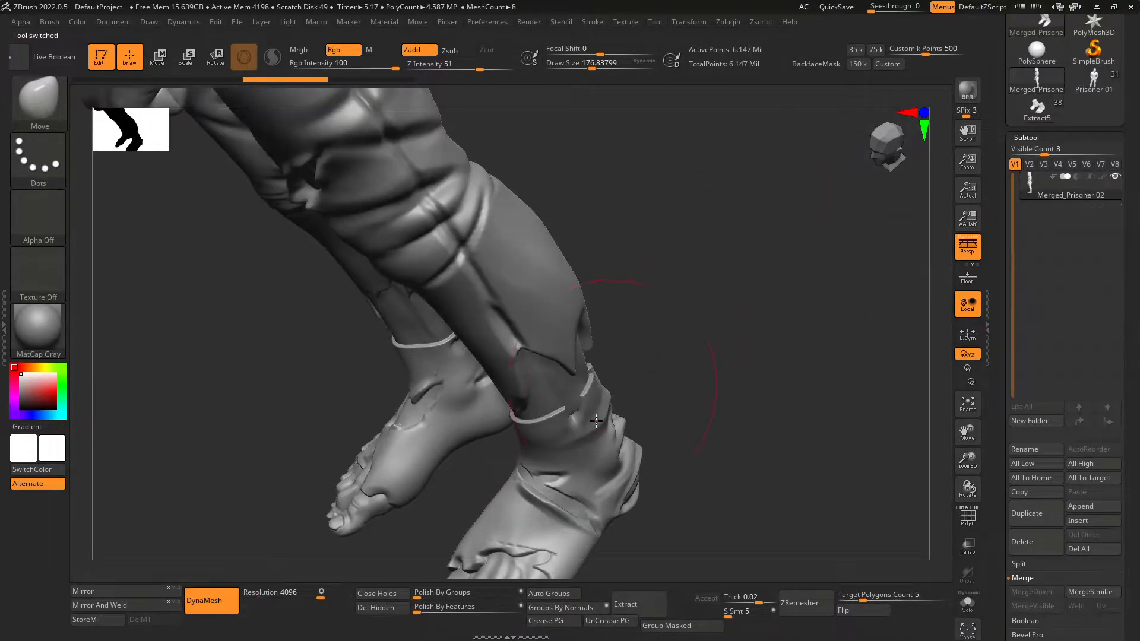
pyautogui.hotkey('shift', 'f')
pyautogui.moveTo(596, 422); pyautogui.dragTo(558, 364, button='right')
pyautogui.hotkey('shift', 'f')
pyautogui.moveTo(475, 398); pyautogui.dragTo(529, 412, button='right')
pyautogui.hotkey('shift', 'f')
pyautogui.hotkey('shift', 'f')
pyautogui.keyDown('alt'); pyautogui.moveTo(522, 213); pyautogui.dragTo(579, 376, button='right'); pyautogui.keyUp('alt')
# Step: Work over the lumpy cloth on the left thigh below the fists with the Clay brush at a draw size of about 62
pyautogui.press('b')
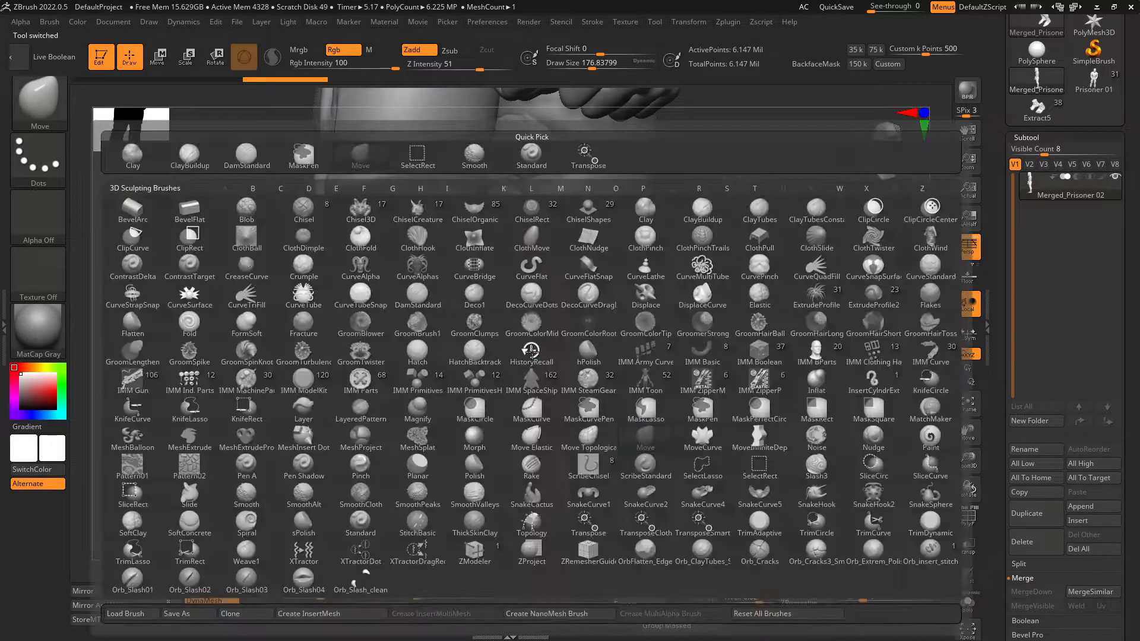
pyautogui.click(135, 157)
pyautogui.moveTo(793, 303)
pyautogui.mouseDown(button='right')
pyautogui.moveTo(829, 348)
pyautogui.moveTo(754, 350)
pyautogui.mouseUp(button='right')
pyautogui.press('s')
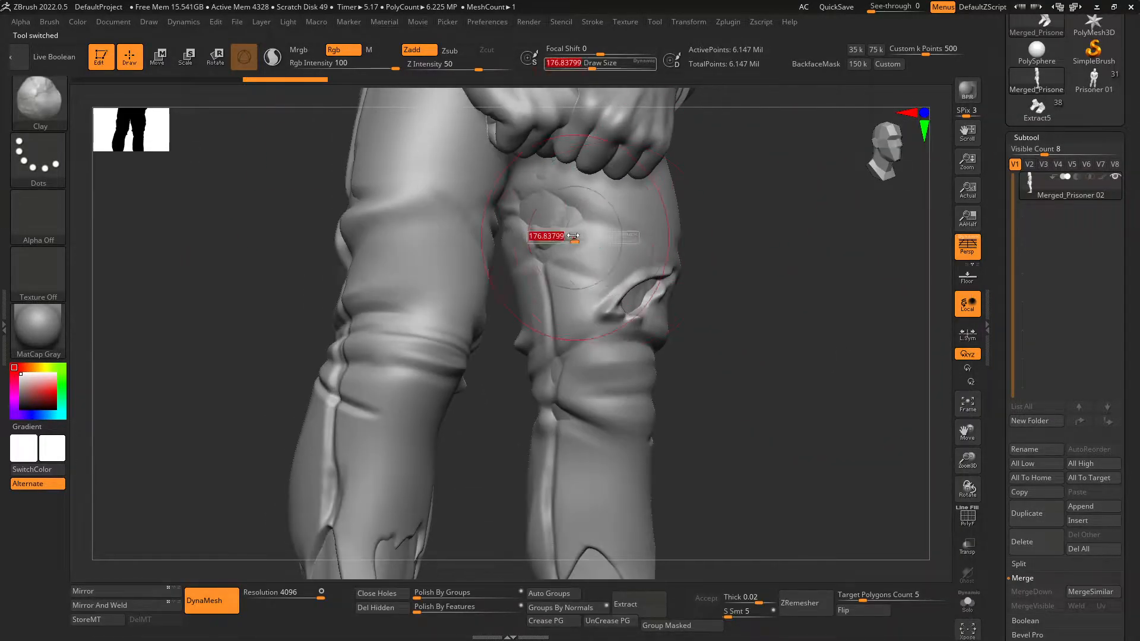
# Step: Isolate the figure in Solo mode and refine the creases on the upper inner left thigh with DamStandard at a draw size of about 22
pyautogui.press('b')
pyautogui.press('d')
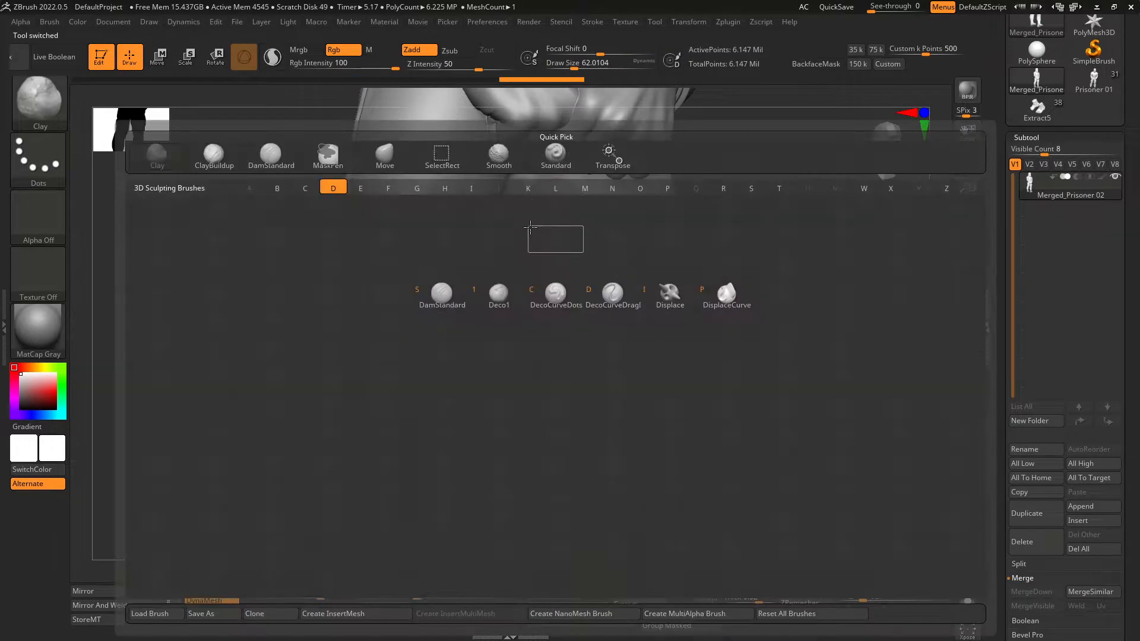
pyautogui.press('s')
pyautogui.moveTo(541, 280); pyautogui.dragTo(543, 289)
pyautogui.hotkey('ctrl', 'z')
pyautogui.click(972, 605)
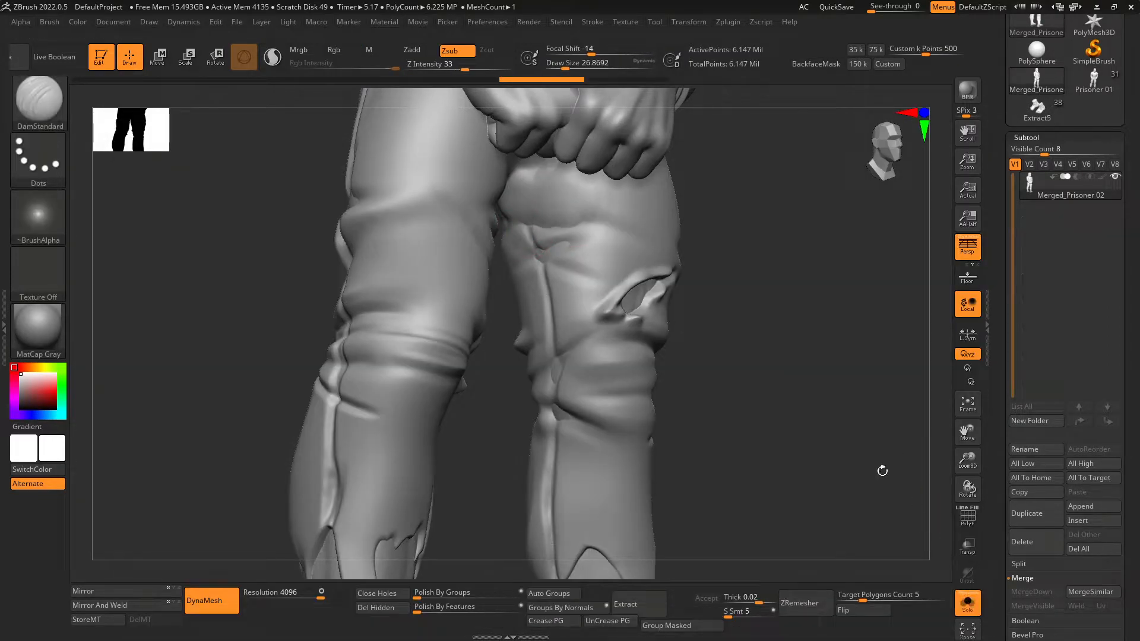
pyautogui.moveTo(887, 493); pyautogui.dragTo(805, 392)
pyautogui.press('s')
pyautogui.click(550, 221)
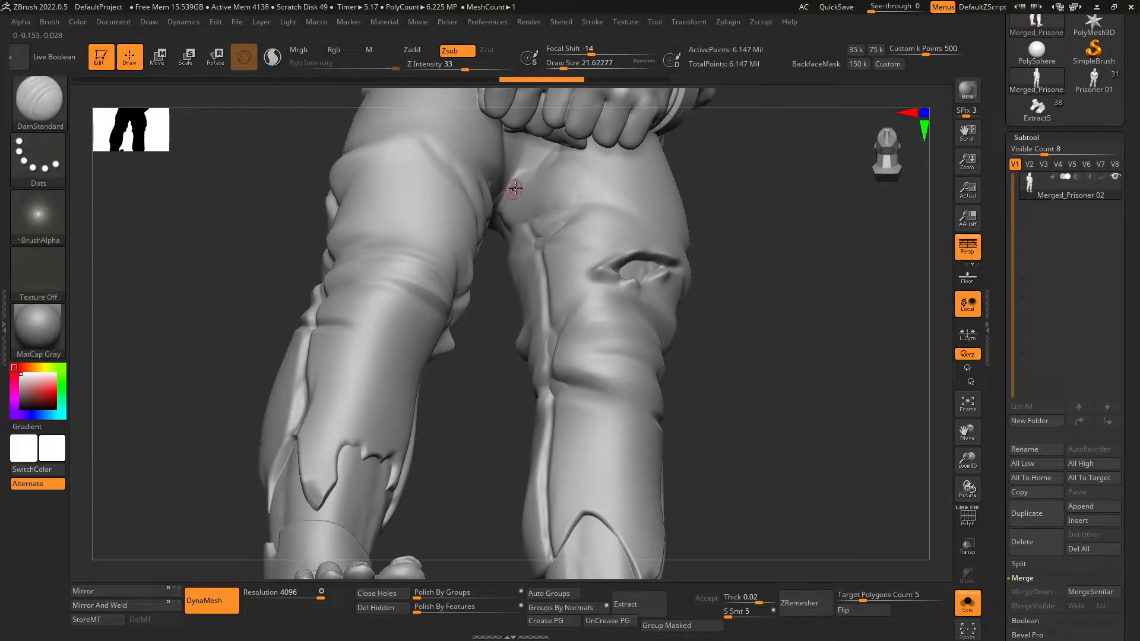
pyautogui.hotkey('ctrl', 'z')
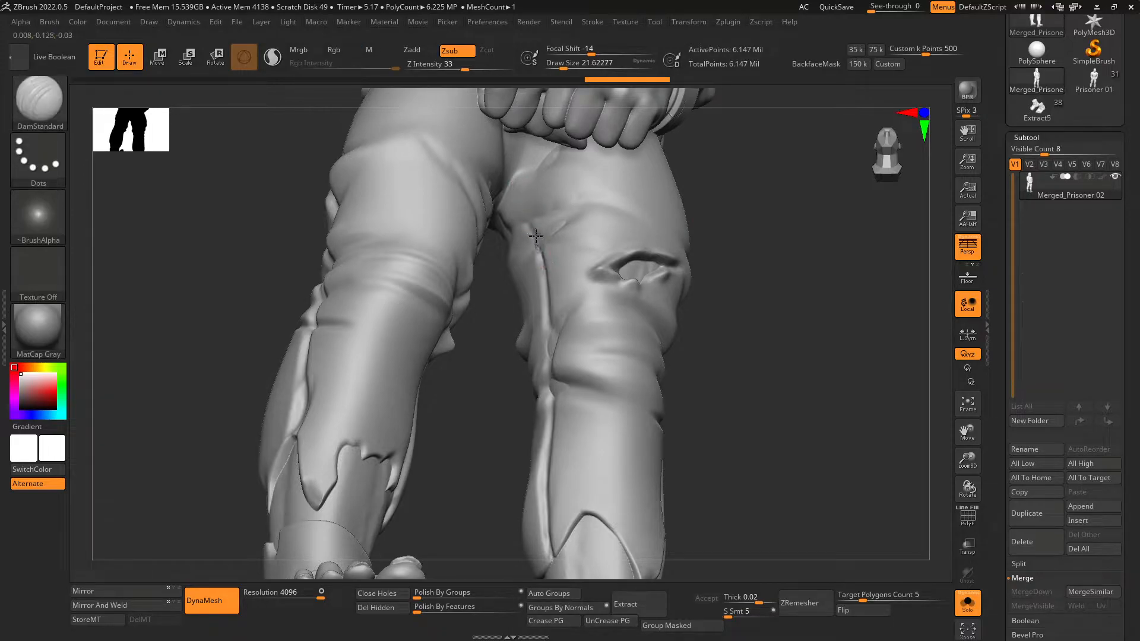
# Step: Try a DamStandard crease across the inner right thigh and undo it
pyautogui.moveTo(761, 191); pyautogui.dragTo(624, 209)
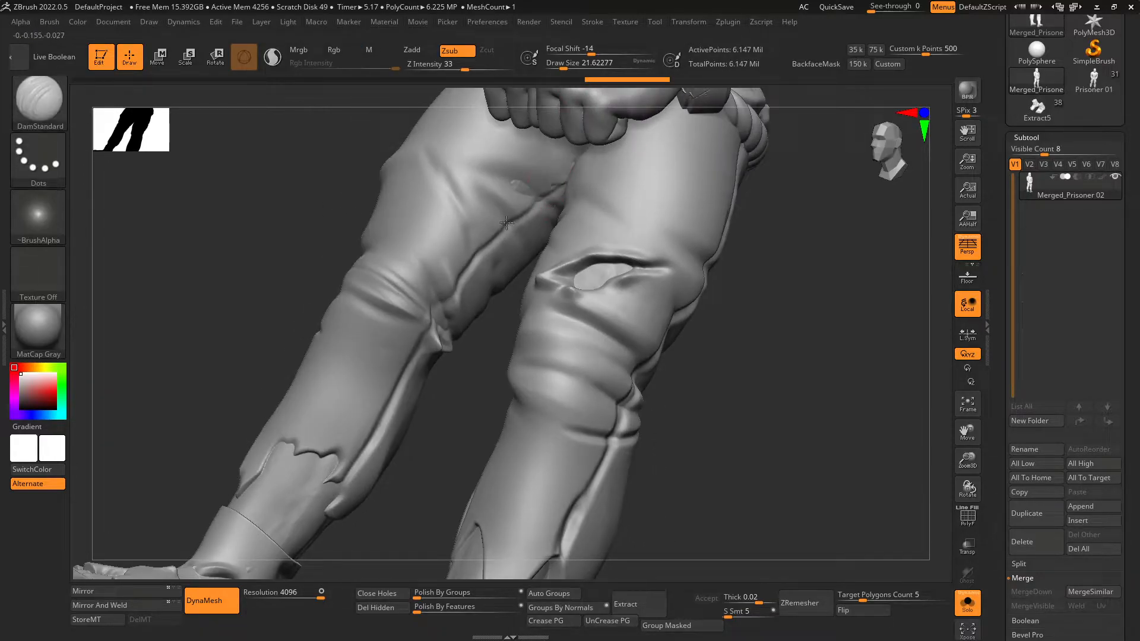
pyautogui.moveTo(538, 189); pyautogui.dragTo(451, 159)
pyautogui.press('ctrl')
pyautogui.hotkey('ctrl', 'z')
pyautogui.moveTo(377, 145); pyautogui.dragTo(302, 152)
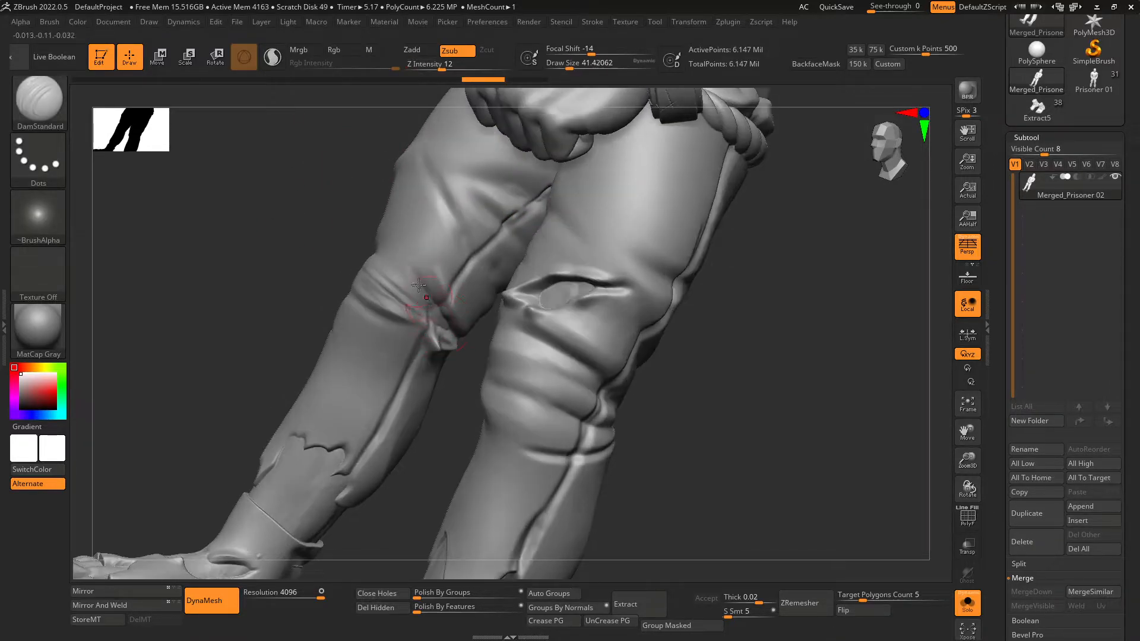
# Step: Carve the folds beside the right knee with DamStandard at a draw size of about 22 and Z intensity 39
pyautogui.press('s')
pyautogui.moveTo(437, 316); pyautogui.dragTo(415, 299)
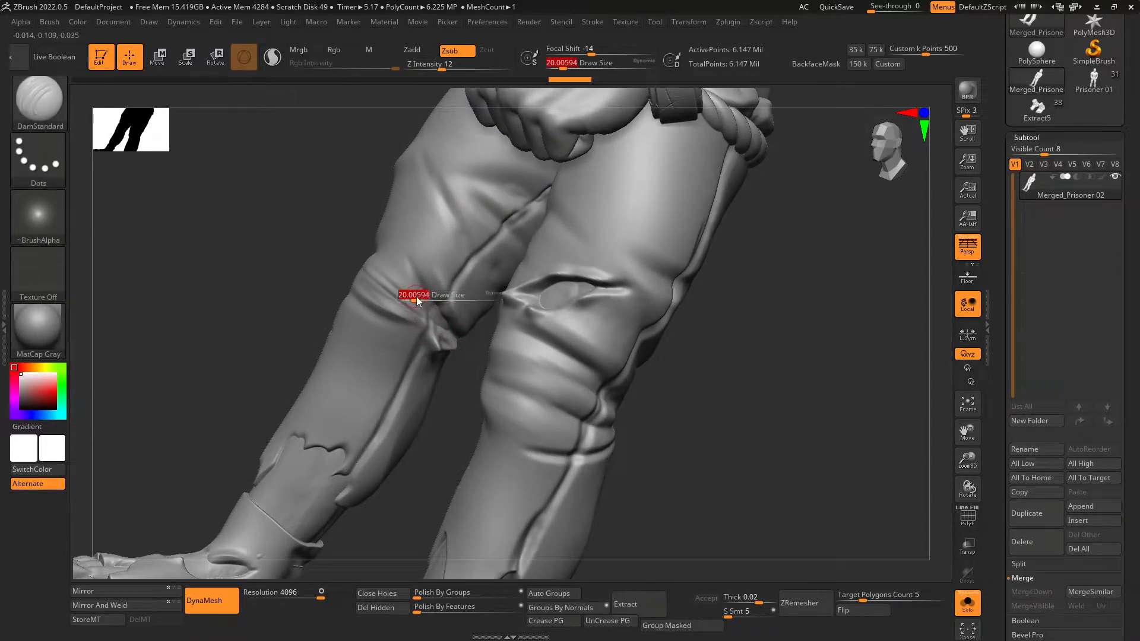
pyautogui.moveTo(454, 64); pyautogui.dragTo(457, 64)
pyautogui.press('s')
pyautogui.moveTo(420, 317); pyautogui.dragTo(416, 315)
pyautogui.moveTo(414, 269); pyautogui.dragTo(424, 301)
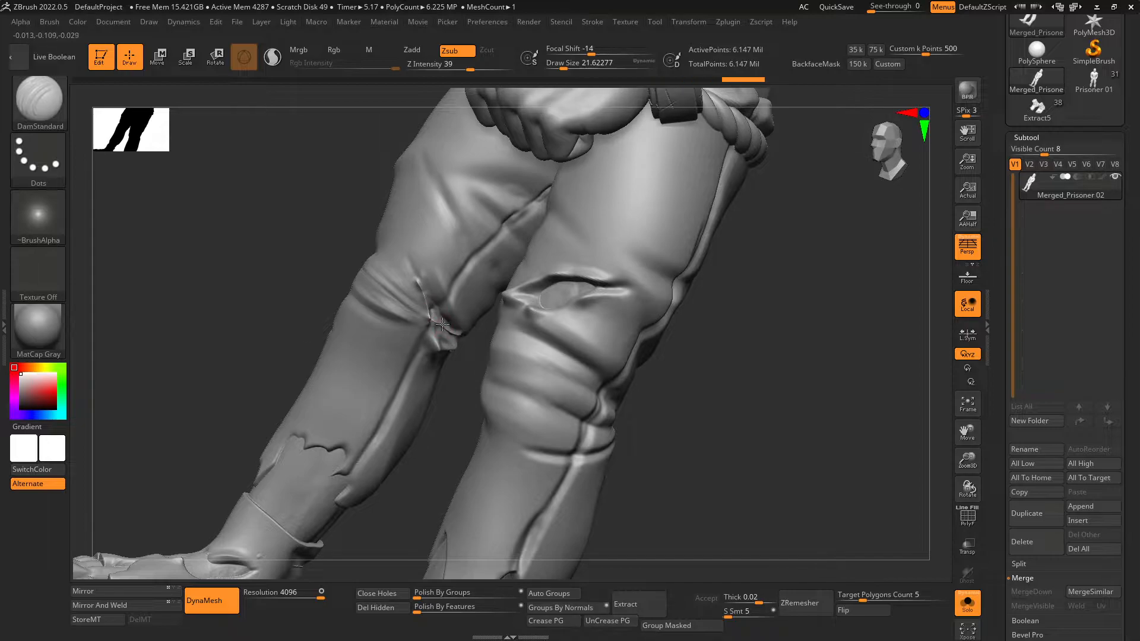
# Step: Trim the pinched folds beside the right knee with the TrimDynamic brush, using a draw size of about 35
pyautogui.press('b')
pyautogui.press('t')
pyautogui.press('d')
pyautogui.press('s')
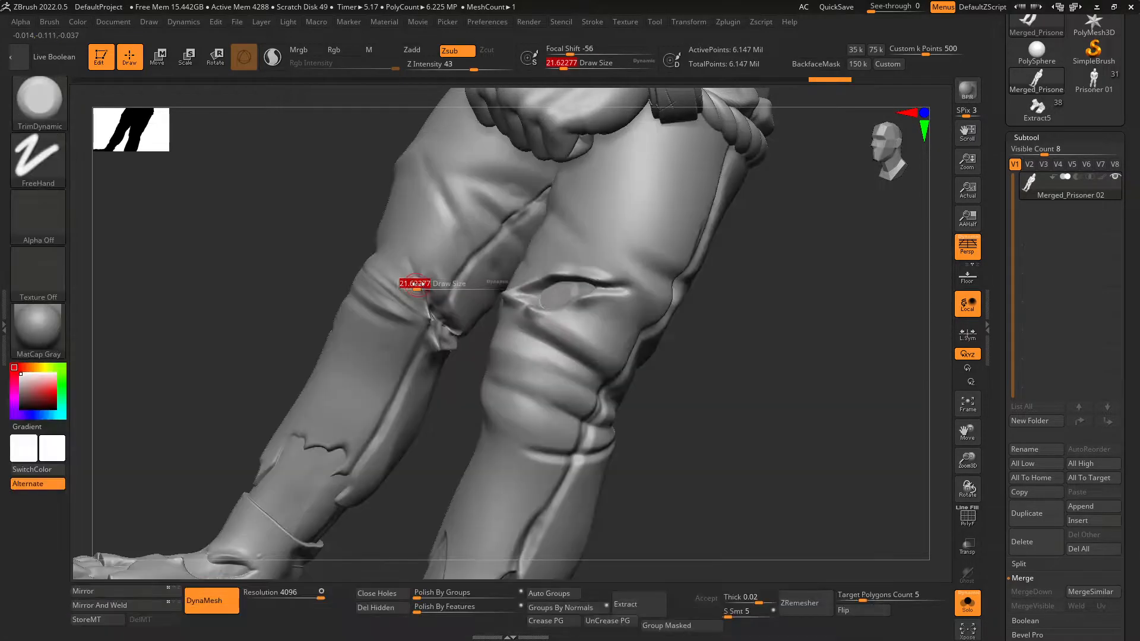
pyautogui.moveTo(320, 236); pyautogui.dragTo(532, 237)
pyautogui.moveTo(729, 314); pyautogui.dragTo(879, 261)
pyautogui.moveTo(879, 261); pyautogui.dragTo(831, 267)
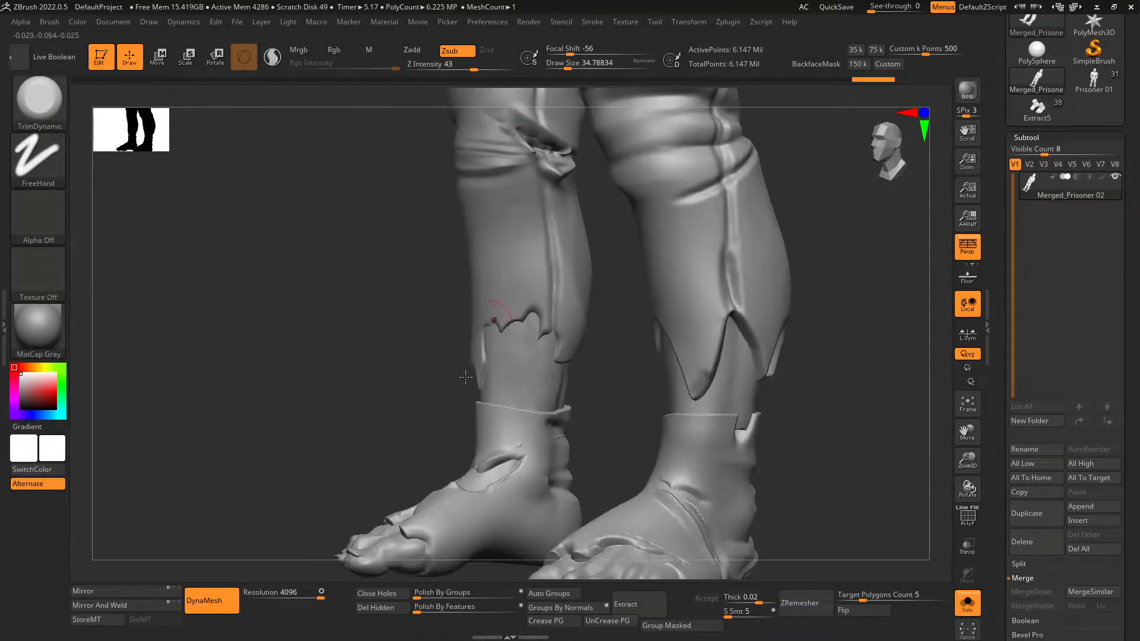
# Step: Flatten and smooth the torn trouser edge on the right shin
pyautogui.press('s')
pyautogui.moveTo(511, 334); pyautogui.dragTo(508, 335)
pyautogui.moveTo(380, 350); pyautogui.dragTo(514, 356)
pyautogui.press('s')
pyautogui.keyDown('shift'); pyautogui.moveTo(437, 338); pyautogui.dragTo(433, 379); pyautogui.keyUp('shift')
# Step: Build up the torn trouser hem on the right shin with the Standard brush at a draw size of about 14
pyautogui.press('b')
pyautogui.press('s')
pyautogui.press('t')
pyautogui.press('s')
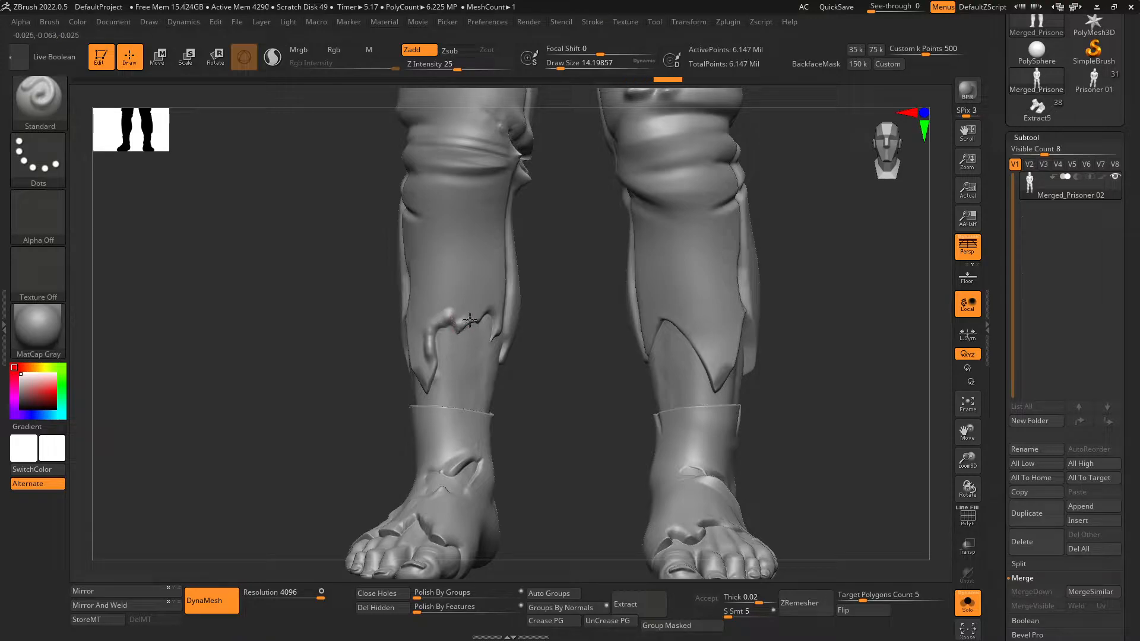
pyautogui.moveTo(553, 336)
pyautogui.mouseDown()
pyautogui.moveTo(471, 313)
pyautogui.moveTo(428, 356)
pyautogui.mouseUp()
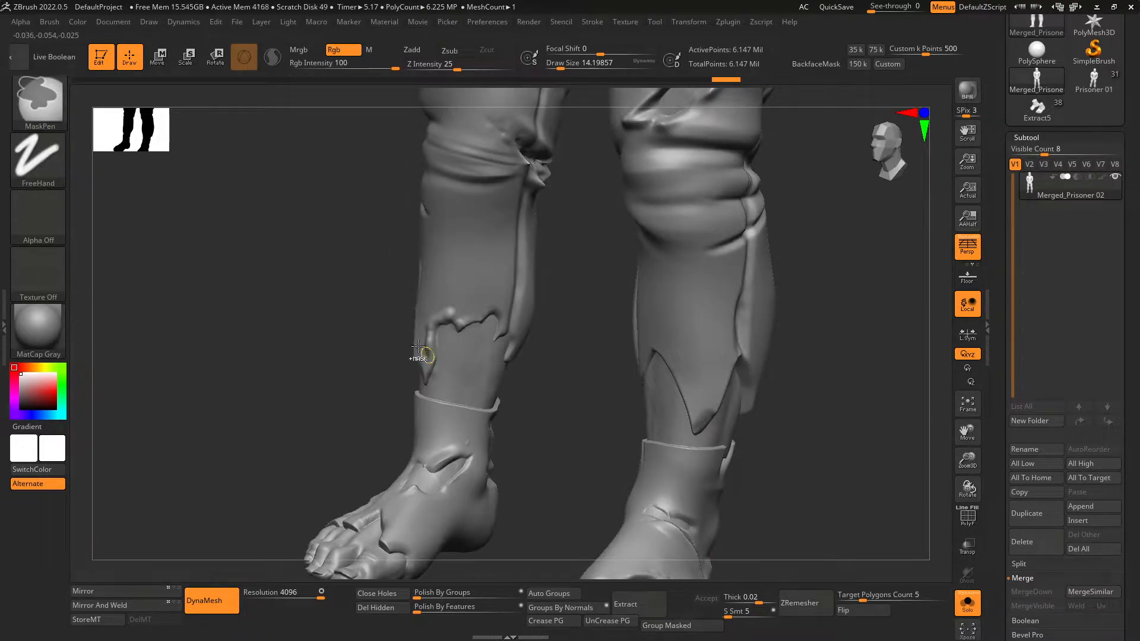
# Step: Check the whole merged figure and open the Decimation Master options
pyautogui.keyDown('ctrl'); pyautogui.moveTo(577, 382); pyautogui.dragTo(659, 256, button='right'); pyautogui.keyUp('ctrl')
pyautogui.keyDown('alt'); pyautogui.moveTo(641, 196); pyautogui.dragTo(641, 416, button='right'); pyautogui.keyUp('alt')
pyautogui.moveTo(564, 356)
pyautogui.mouseDown(button='right')
pyautogui.moveTo(632, 345)
pyautogui.moveTo(573, 341)
pyautogui.mouseUp(button='right')
pyautogui.moveTo(553, 178)
pyautogui.keyDown('alt'); pyautogui.mouseDown(button='right')
pyautogui.moveTo(631, 449)
pyautogui.moveTo(838, 481)
pyautogui.moveTo(781, 433)
pyautogui.moveTo(779, 458)
pyautogui.moveTo(811, 471)
pyautogui.moveTo(823, 403)
pyautogui.mouseUp(button='right'); pyautogui.keyUp('alt')
pyautogui.keyDown('alt'); pyautogui.moveTo(823, 403); pyautogui.dragTo(601, 250, button='right'); pyautogui.keyUp('alt')
pyautogui.moveTo(751, 213); pyautogui.dragTo(766, 249, button='right')
pyautogui.click(723, 21)
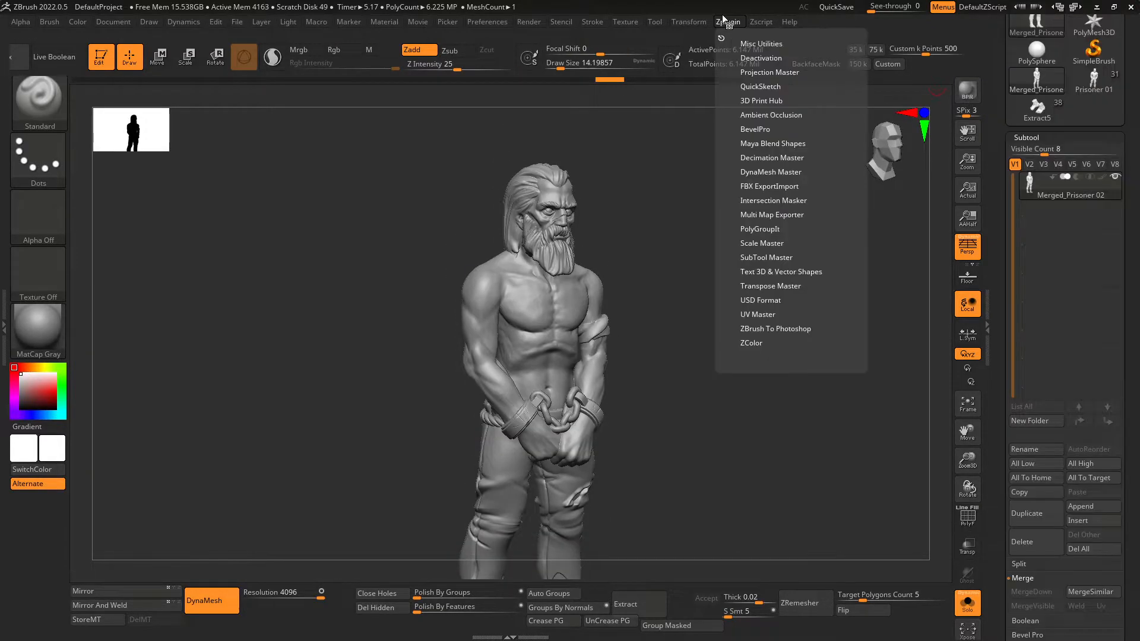
pyautogui.click(727, 18)
pyautogui.click(692, 21)
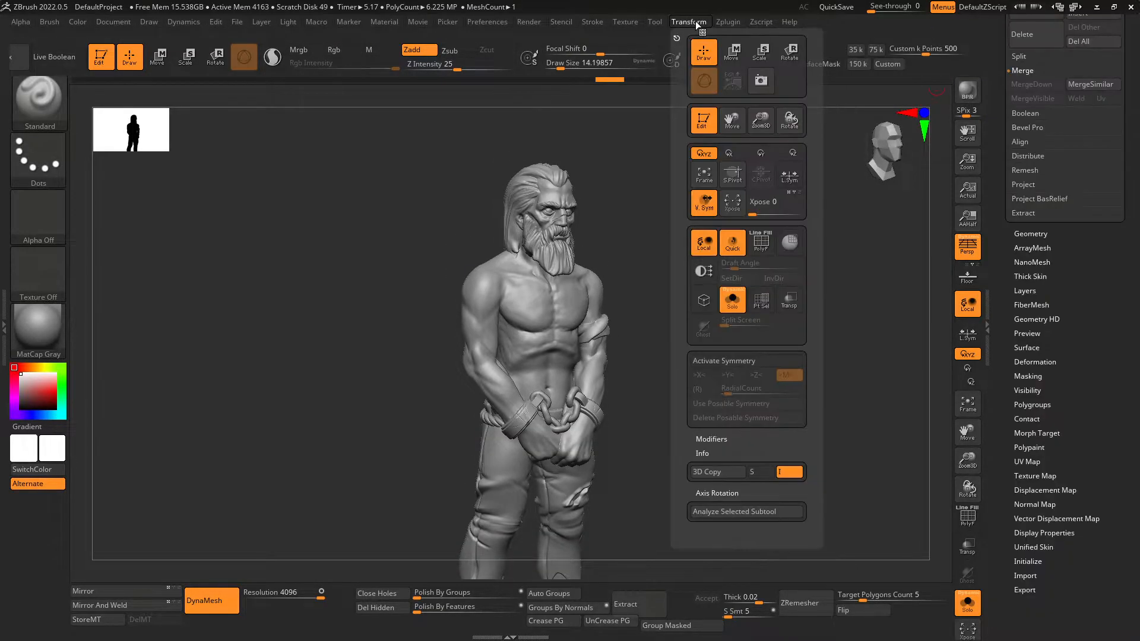
pyautogui.click(726, 23)
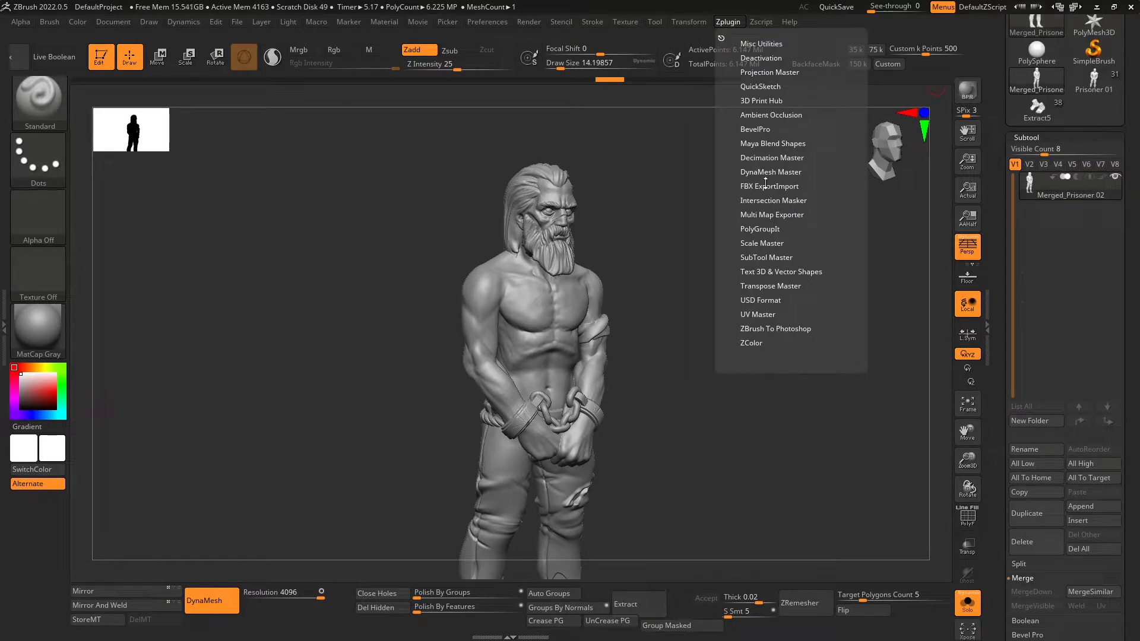
pyautogui.click(770, 159)
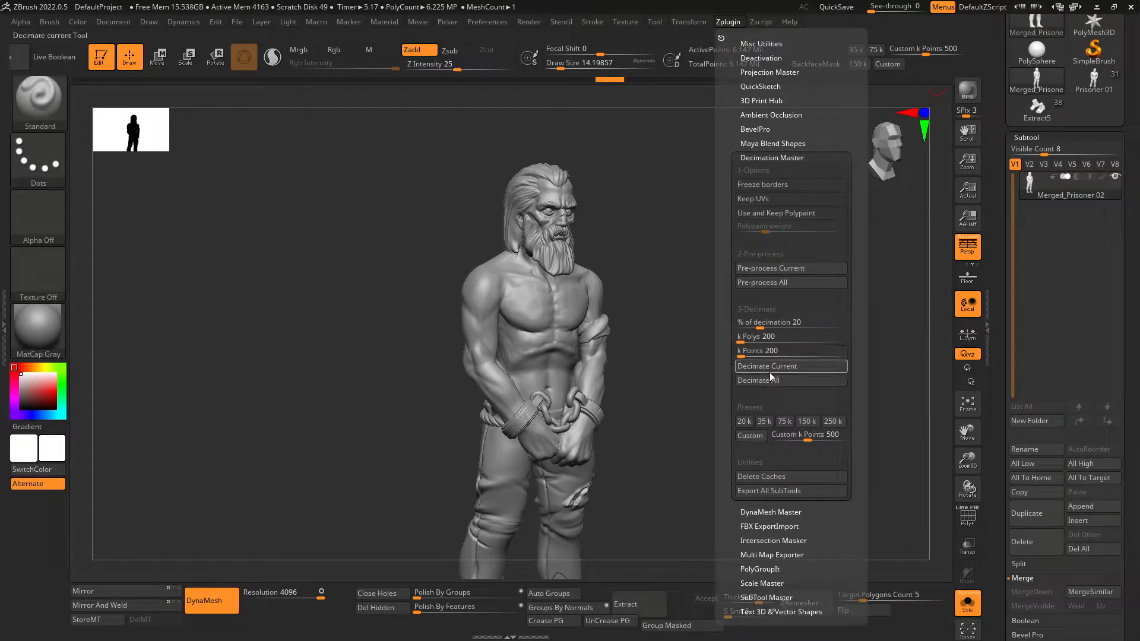
# Step: Set the custom k points to 302 and the decimation target to about 1467 k polys
pyautogui.moveTo(804, 437)
pyautogui.mouseDown()
pyautogui.moveTo(846, 436)
pyautogui.moveTo(794, 438)
pyautogui.mouseUp()
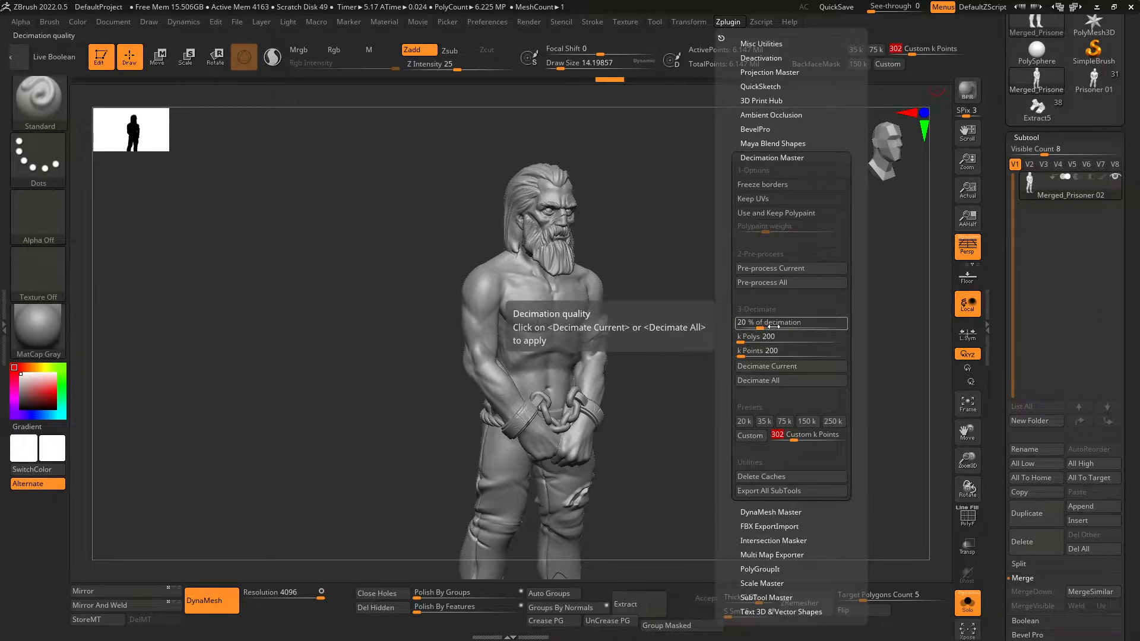
pyautogui.click(800, 324)
pyautogui.moveTo(747, 325)
pyautogui.mouseDown()
pyautogui.moveTo(761, 327)
pyautogui.moveTo(750, 342)
pyautogui.mouseUp()
pyautogui.moveTo(757, 342); pyautogui.dragTo(762, 343)
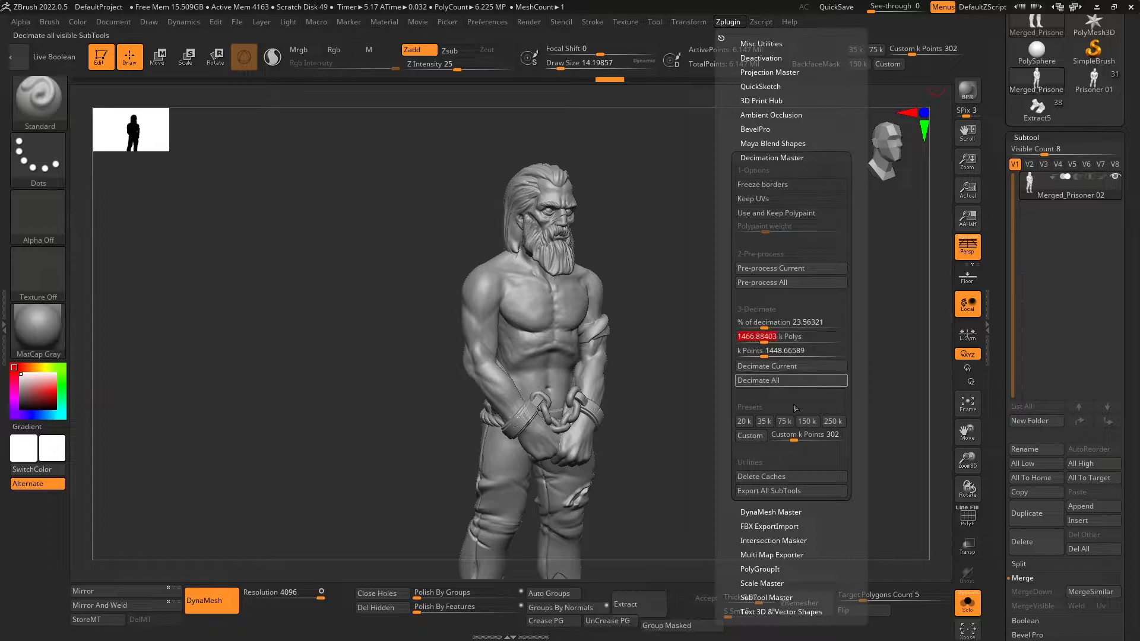
# Step: Set the custom k points to 500 and start the custom decimation of the merged figure
pyautogui.click(783, 434)
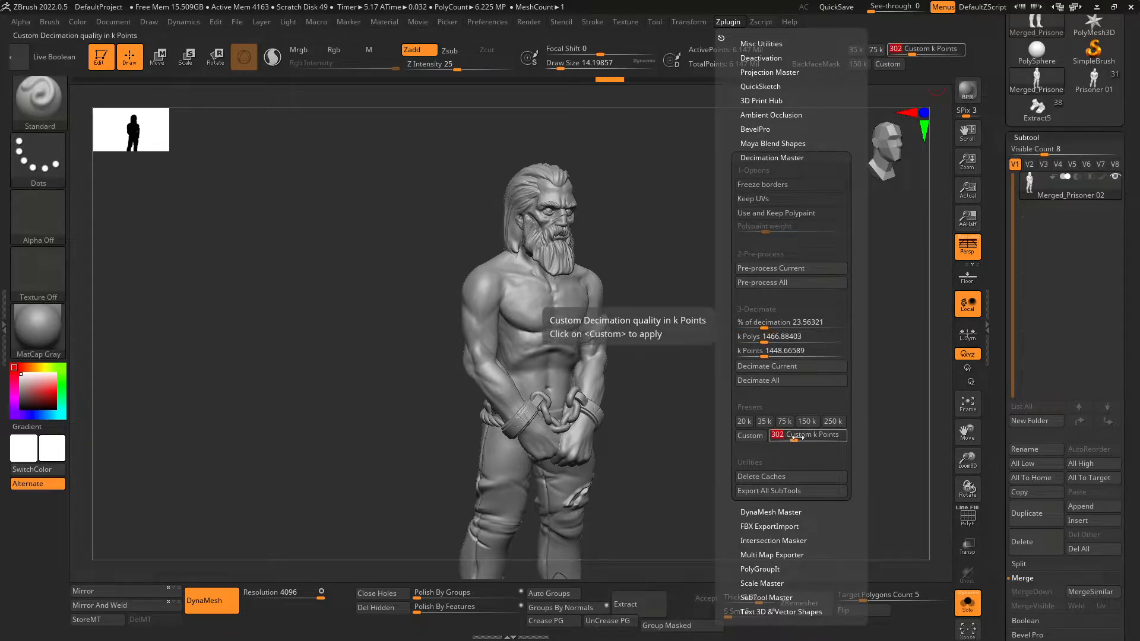
pyautogui.write('500')
pyautogui.press('Return')
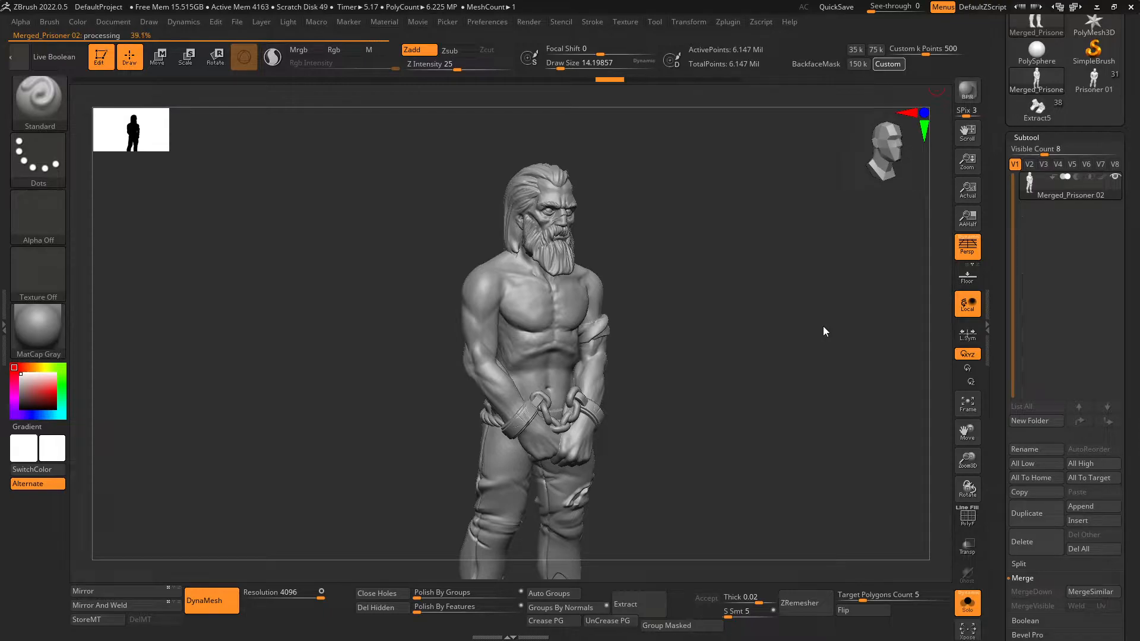
# Step: Switch to File Explorer and open the folder that contains the Prisoner 01 tool file
pyautogui.press('super')
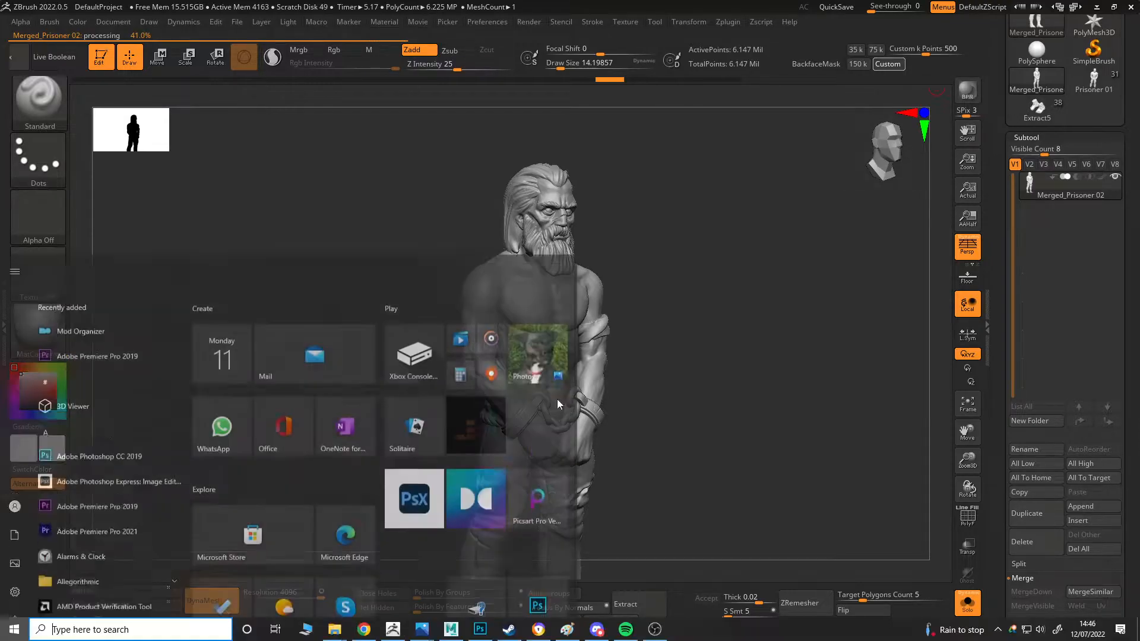
pyautogui.moveTo(335, 629)
pyautogui.click(168, 575)
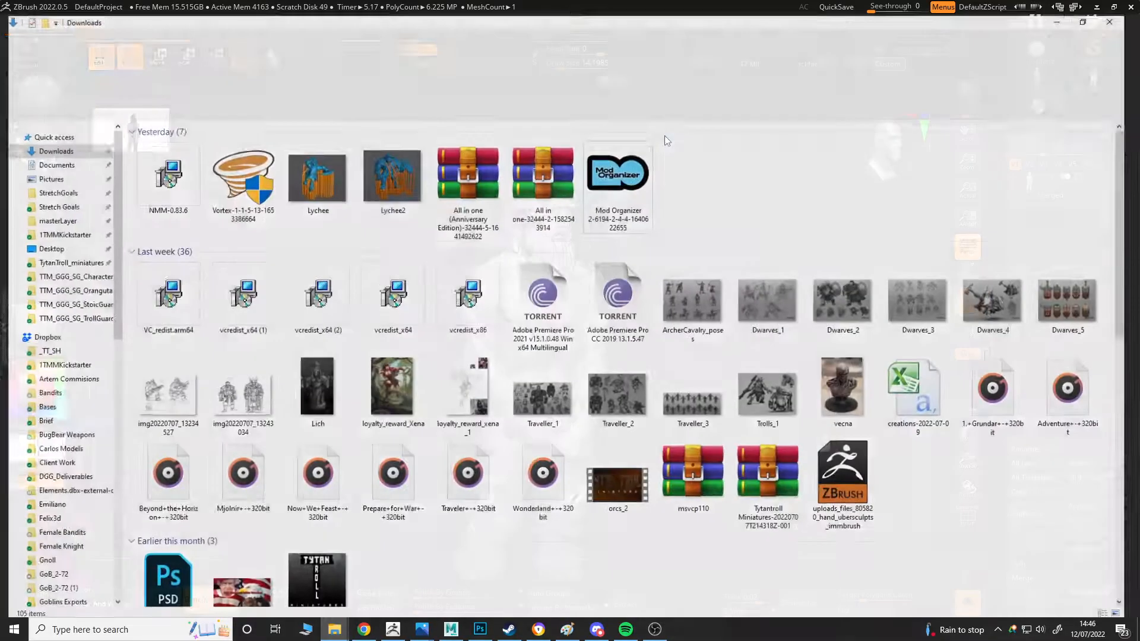
pyautogui.click(84, 127)
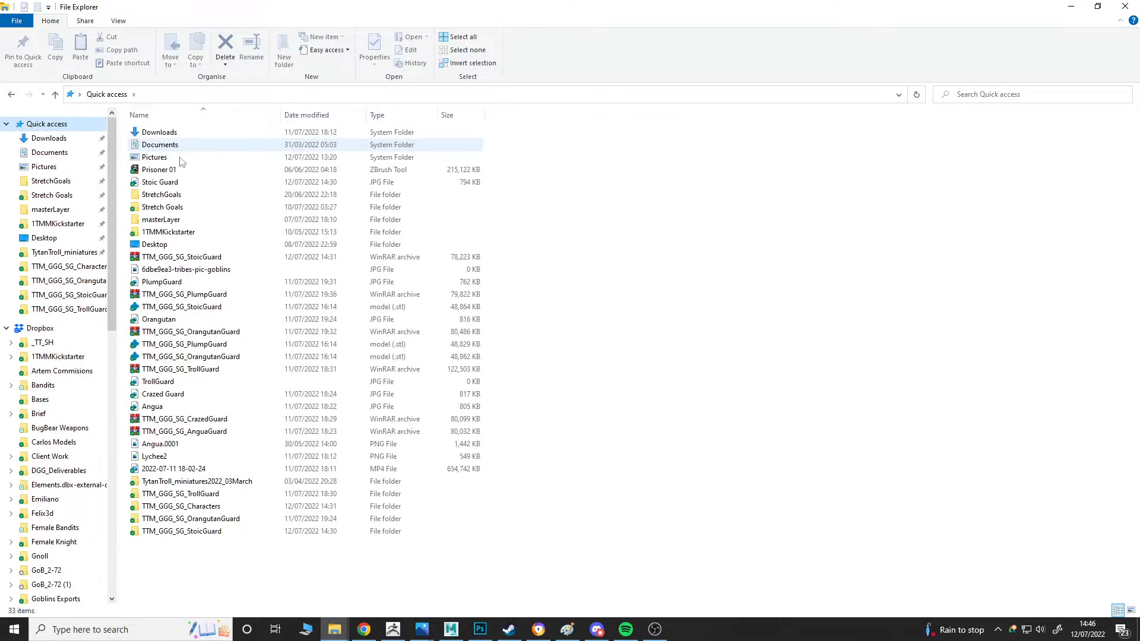
pyautogui.rightClick(190, 170)
pyautogui.click(102, 493)
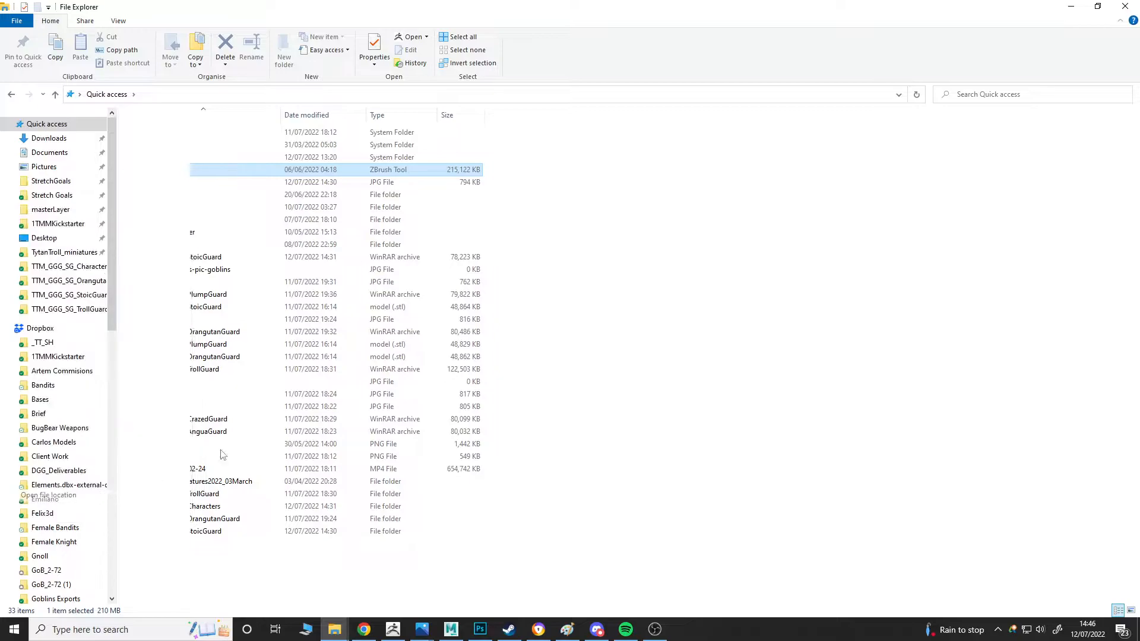
# Step: Create a folder named TTM_GGG_SG_StoodPrisoner01 inside the Prisoners folder
pyautogui.rightClick(489, 341)
pyautogui.moveTo(383, 314)
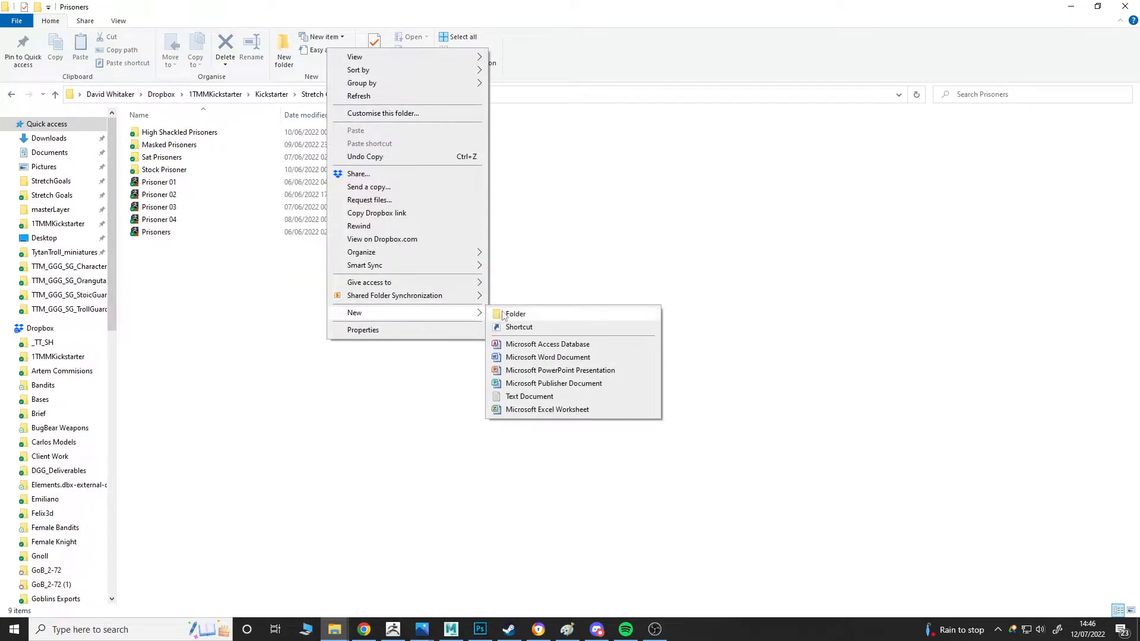
pyautogui.click(503, 312)
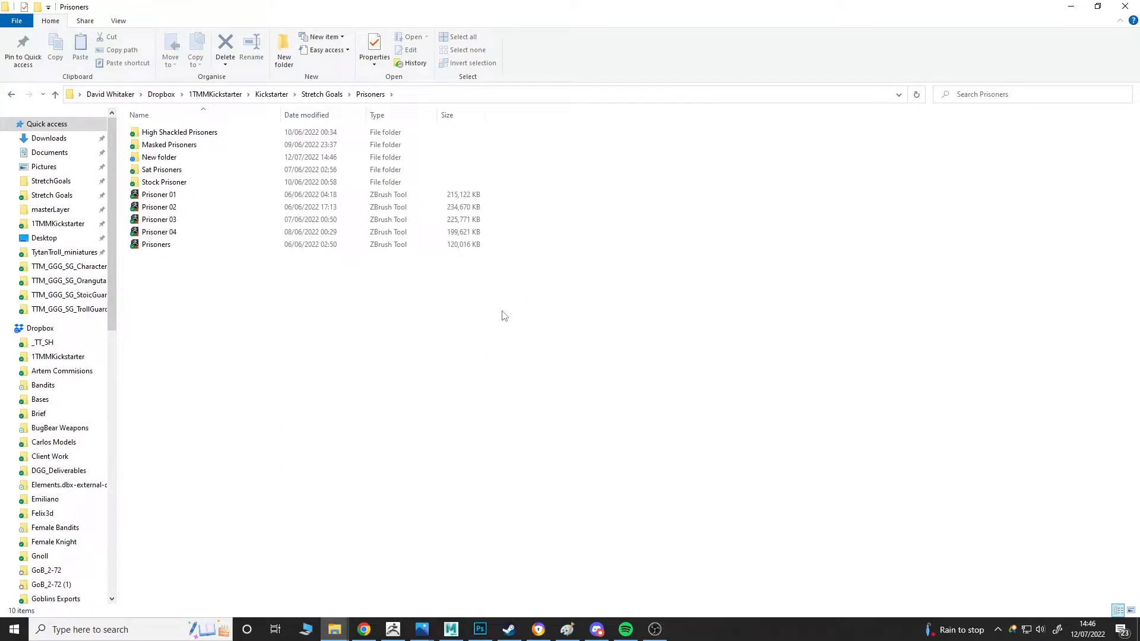
pyautogui.click(173, 159)
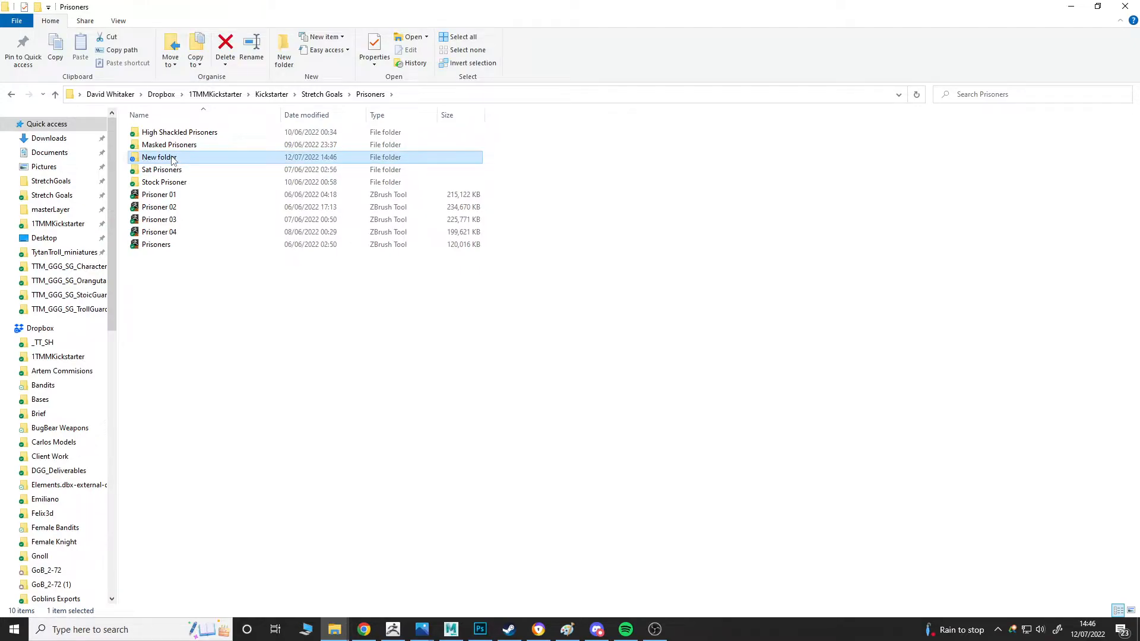
pyautogui.click(173, 159)
pyautogui.write('TTM_GGG_SG_')
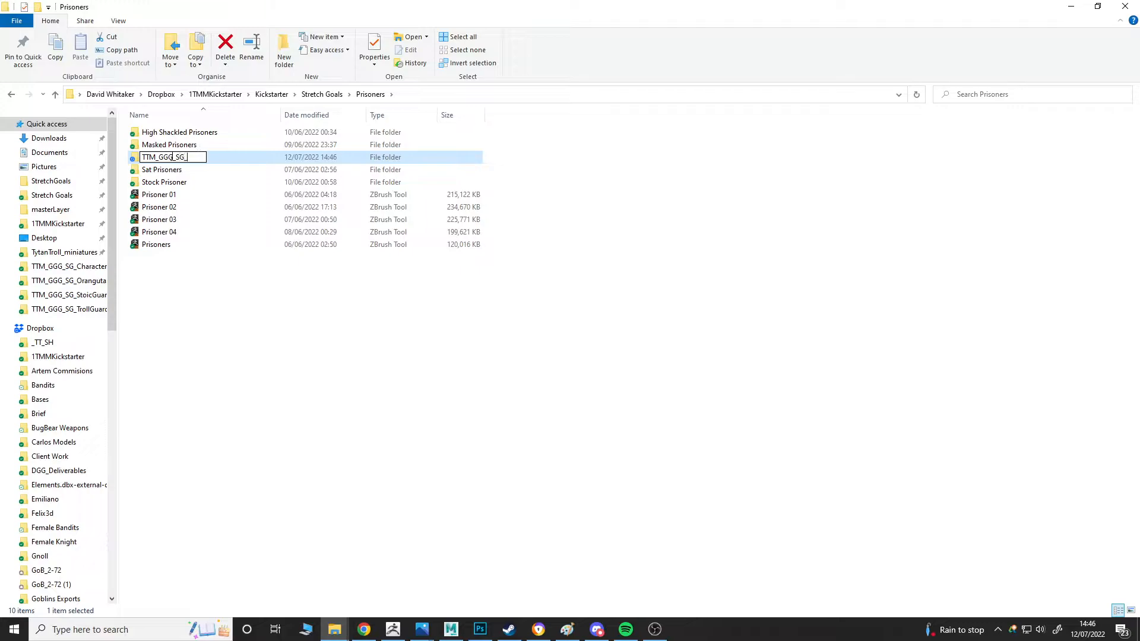
pyautogui.write('Piisnoer')
pyautogui.press('BackSpace')
pyautogui.press('BackSpace')
pyautogui.press('BackSpace')
pyautogui.press('BackSpace')
pyautogui.write('on')
pyautogui.press('BackSpace')
pyautogui.press('BackSpace')
pyautogui.press('BackSpace')
pyautogui.press('BackSpace')
pyautogui.press('BackSpace')
pyautogui.press('BackSpace')
pyautogui.press('BackSpace')
pyautogui.write('_StoodPrisoner01')
pyautogui.press('Return')
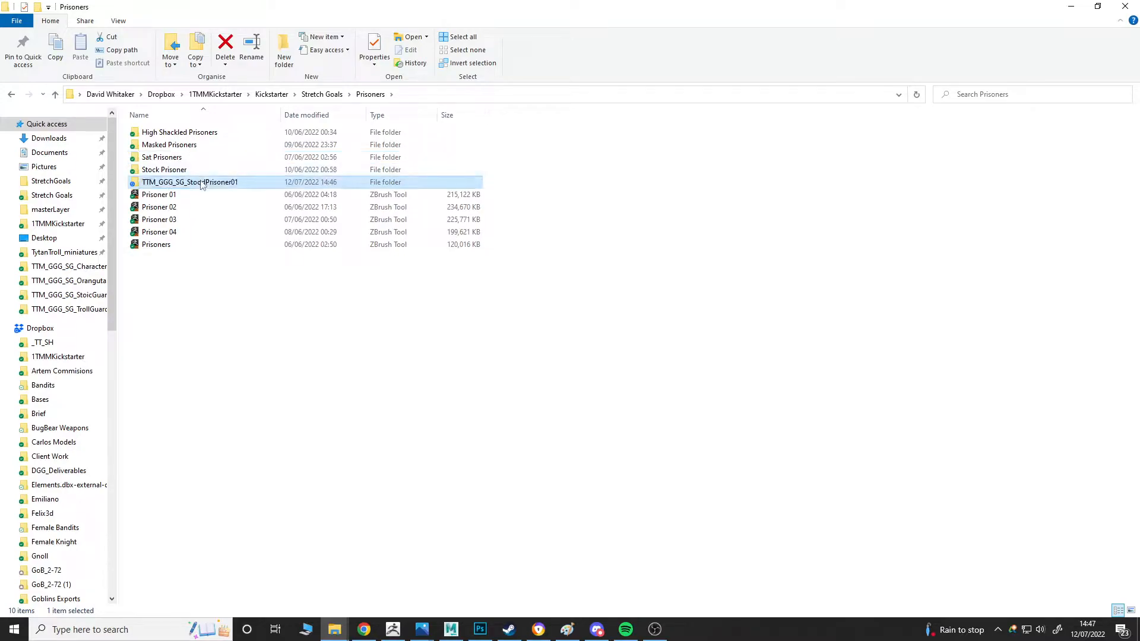
# Step: Open the TTM_GGG_SG_StoodPrisoner01 folder's name for editing, leave it as is and switch back to ZBrush
pyautogui.click(209, 182)
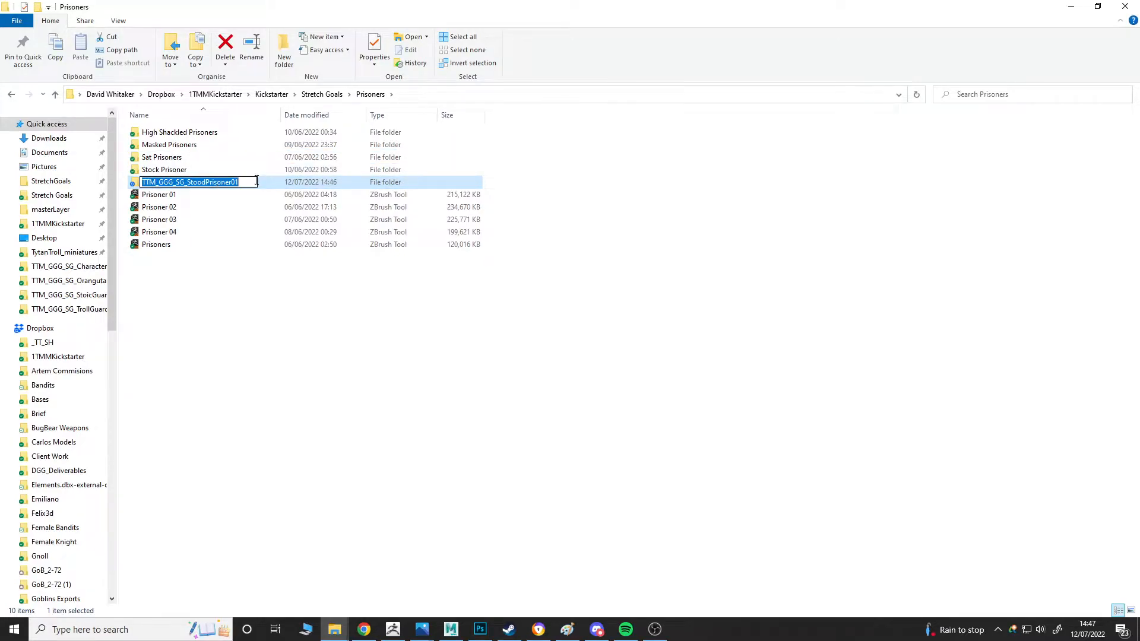
pyautogui.click(249, 285)
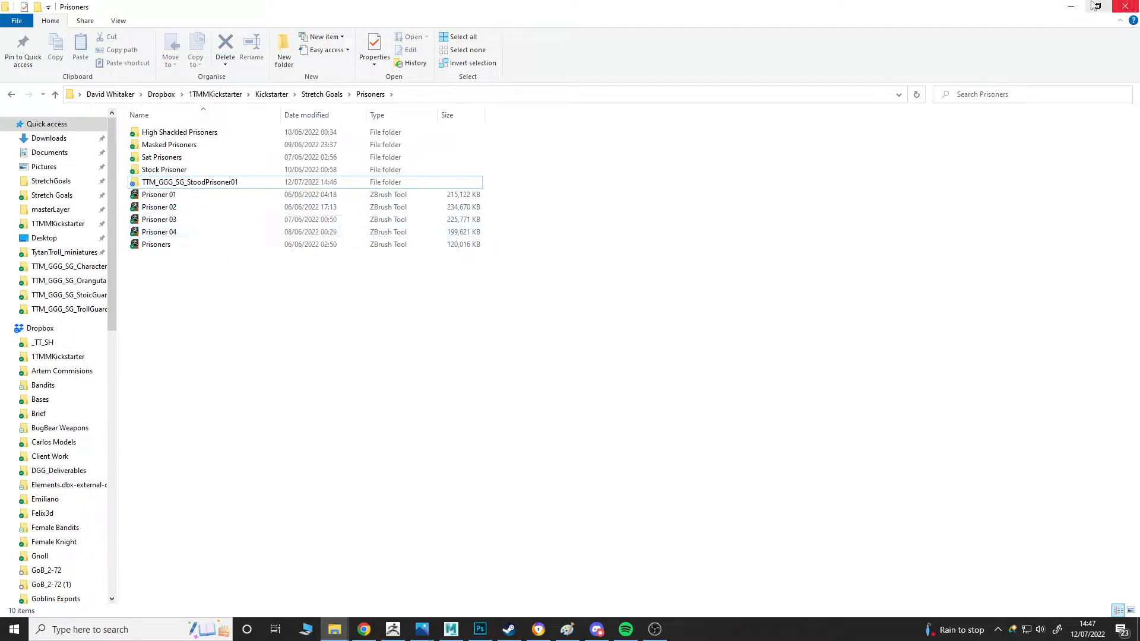
pyautogui.click(1071, 6)
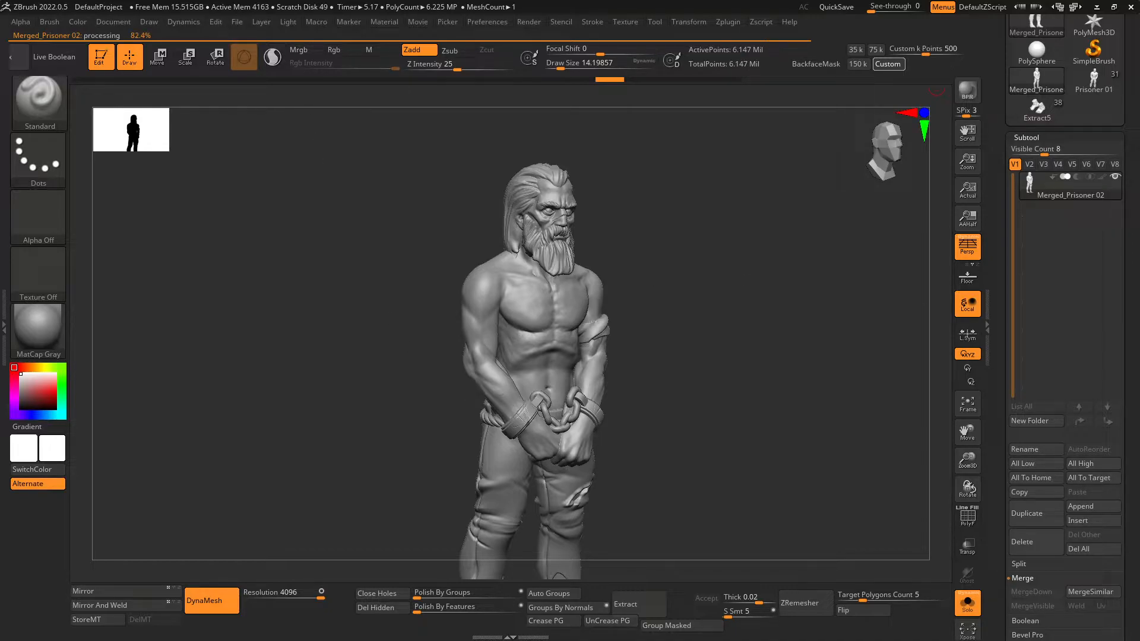
# Step: Launch Lychee Slicer, minimise its window to return to ZBrush and cancel the project auto-save
pyautogui.press('super')
pyautogui.write('lyc')
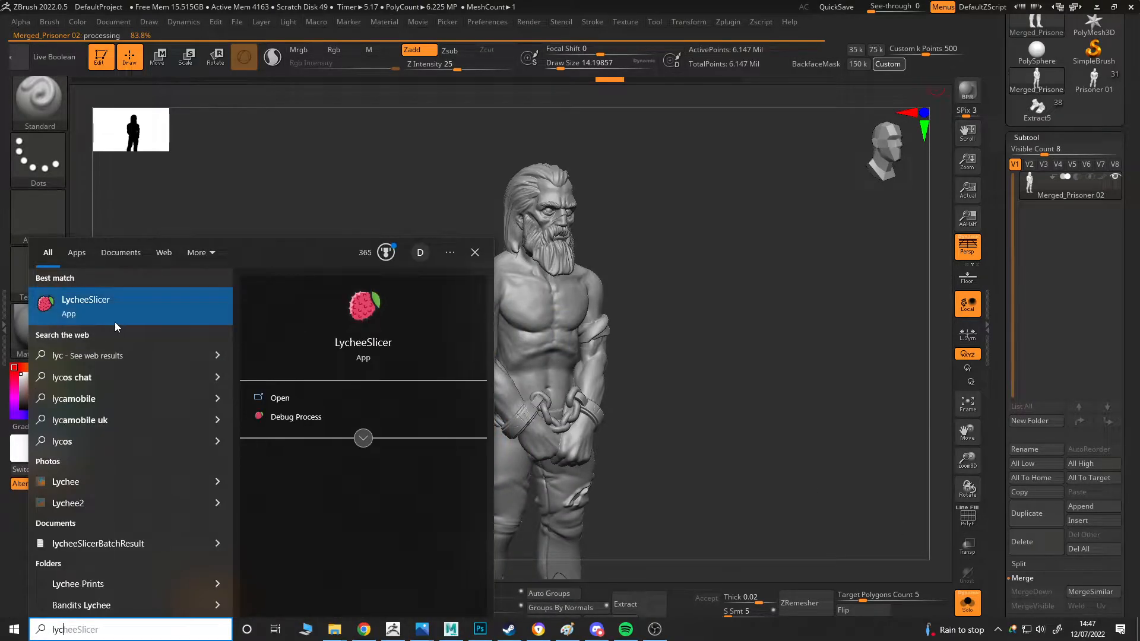
pyautogui.click(115, 322)
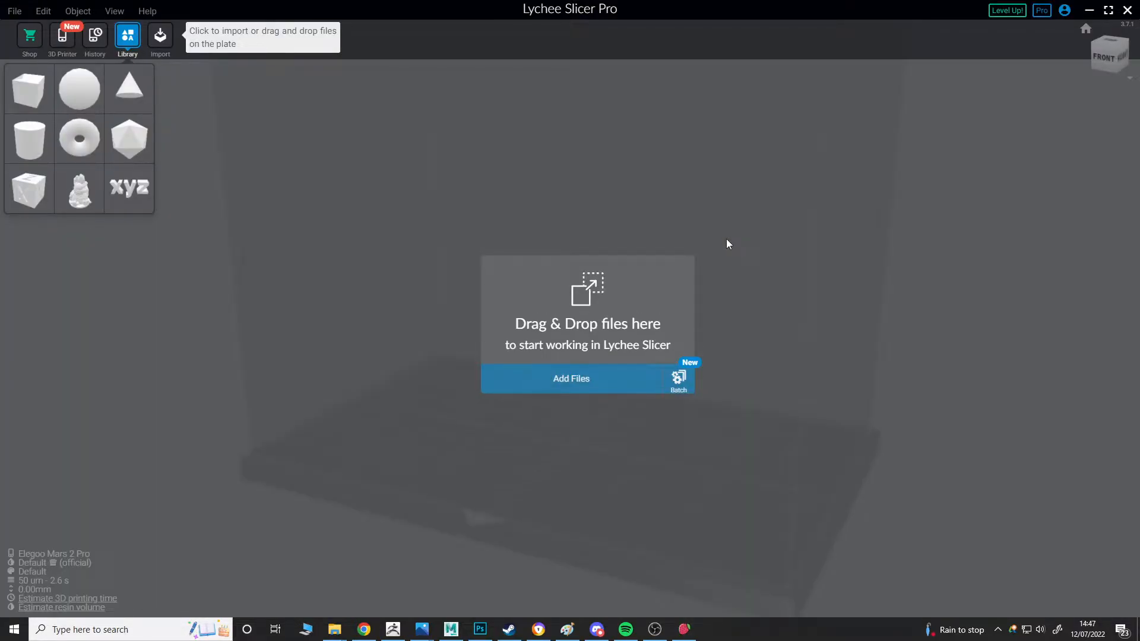
pyautogui.click(1090, 10)
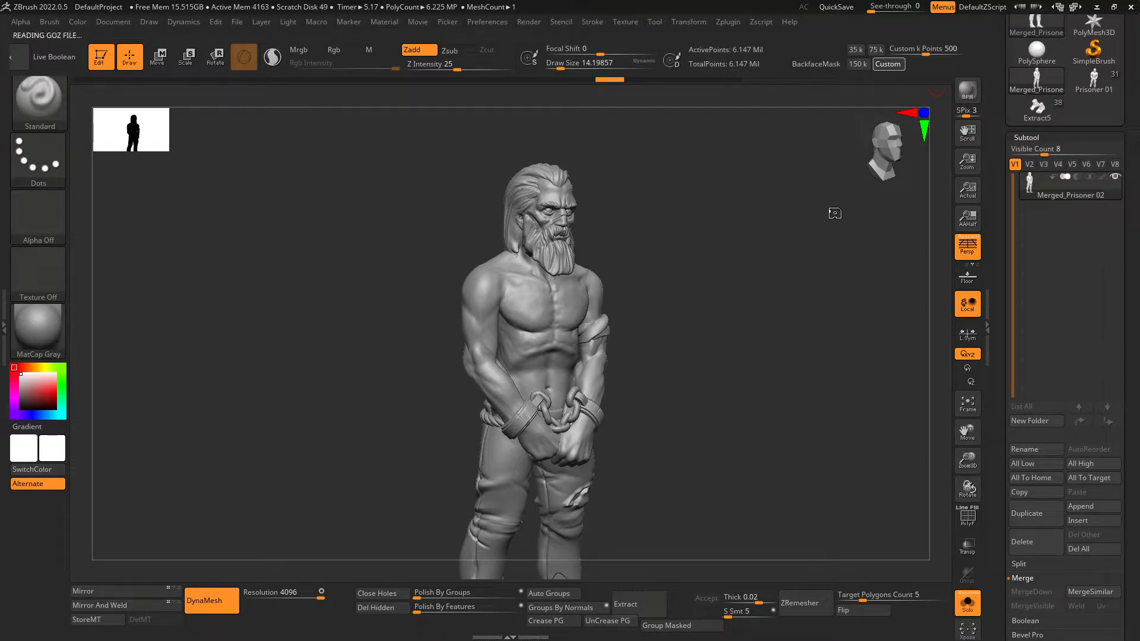
pyautogui.press('Escape')
# Step: Examine the decimated figure's body and mesh density, with the polyframe display switched on and off
pyautogui.moveTo(715, 250)
pyautogui.keyDown('ctrl'); pyautogui.mouseDown(button='right')
pyautogui.moveTo(781, 358)
pyautogui.moveTo(753, 247)
pyautogui.moveTo(756, 287)
pyautogui.moveTo(706, 142)
pyautogui.mouseUp(button='right'); pyautogui.keyUp('ctrl')
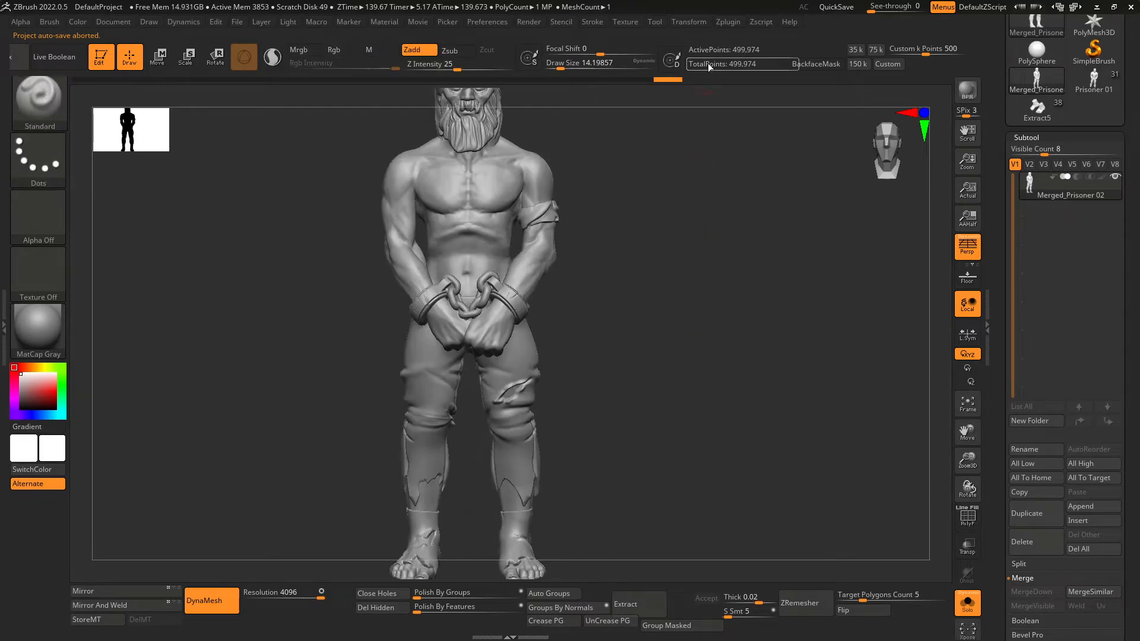
pyautogui.moveTo(560, 277)
pyautogui.keyDown('ctrl'); pyautogui.mouseDown(button='right')
pyautogui.moveTo(539, 231)
pyautogui.moveTo(566, 299)
pyautogui.moveTo(760, 293)
pyautogui.mouseUp(button='right'); pyautogui.keyUp('ctrl')
pyautogui.moveTo(600, 160)
pyautogui.keyDown('ctrl'); pyautogui.mouseDown(button='right')
pyautogui.moveTo(585, 234)
pyautogui.moveTo(668, 380)
pyautogui.mouseUp(button='right'); pyautogui.keyUp('ctrl')
pyautogui.moveTo(668, 380)
pyautogui.keyDown('ctrl'); pyautogui.mouseDown(button='right')
pyautogui.moveTo(746, 475)
pyautogui.moveTo(733, 460)
pyautogui.mouseUp(button='right'); pyautogui.keyUp('ctrl')
pyautogui.hotkey('shift', 'f')
pyautogui.keyDown('shift'); pyautogui.moveTo(575, 359); pyautogui.dragTo(573, 279, button='right'); pyautogui.keyUp('shift')
pyautogui.keyDown('alt'); pyautogui.moveTo(573, 279); pyautogui.dragTo(682, 365, button='right'); pyautogui.keyUp('alt')
pyautogui.hotkey('shift', 'f')
pyautogui.keyDown('ctrl'); pyautogui.moveTo(475, 208); pyautogui.dragTo(636, 88, button='right'); pyautogui.keyUp('ctrl')
# Step: Compare the face before and after decimation through the undo history, ending on the decimated version, and check the head and torso
pyautogui.hotkey('ctrl', 'z')
pyautogui.moveTo(563, 262)
pyautogui.keyDown('ctrl'); pyautogui.mouseDown(button='right')
pyautogui.moveTo(612, 344)
pyautogui.moveTo(552, 332)
pyautogui.mouseUp(button='right'); pyautogui.keyUp('ctrl')
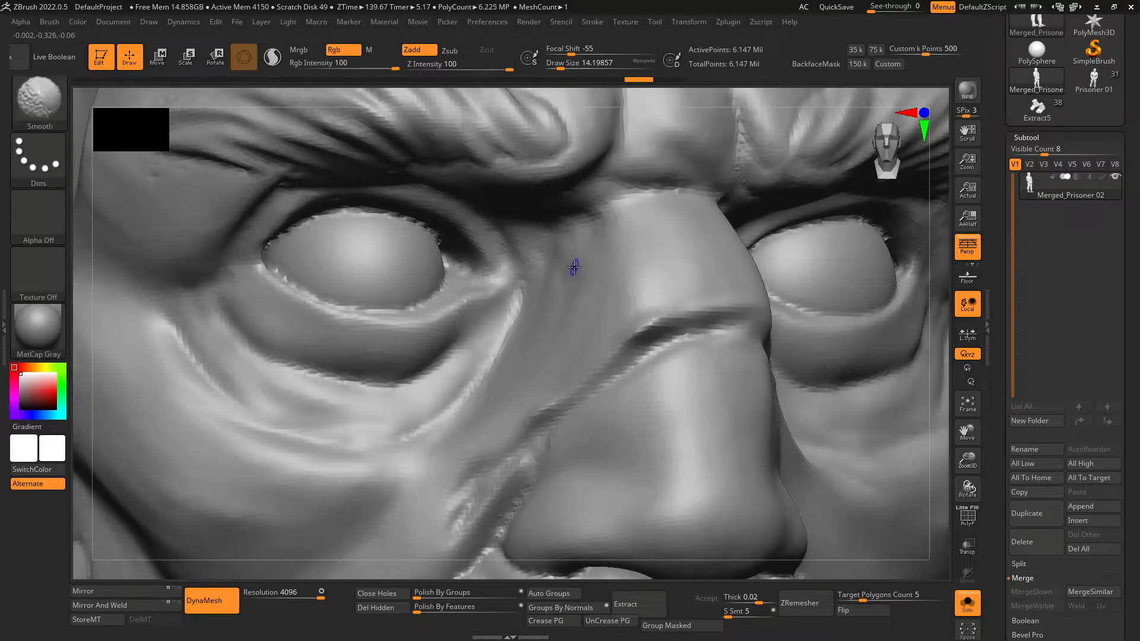
pyautogui.click(656, 79)
pyautogui.click(638, 81)
pyautogui.click(658, 81)
pyautogui.click(644, 81)
pyautogui.click(668, 79)
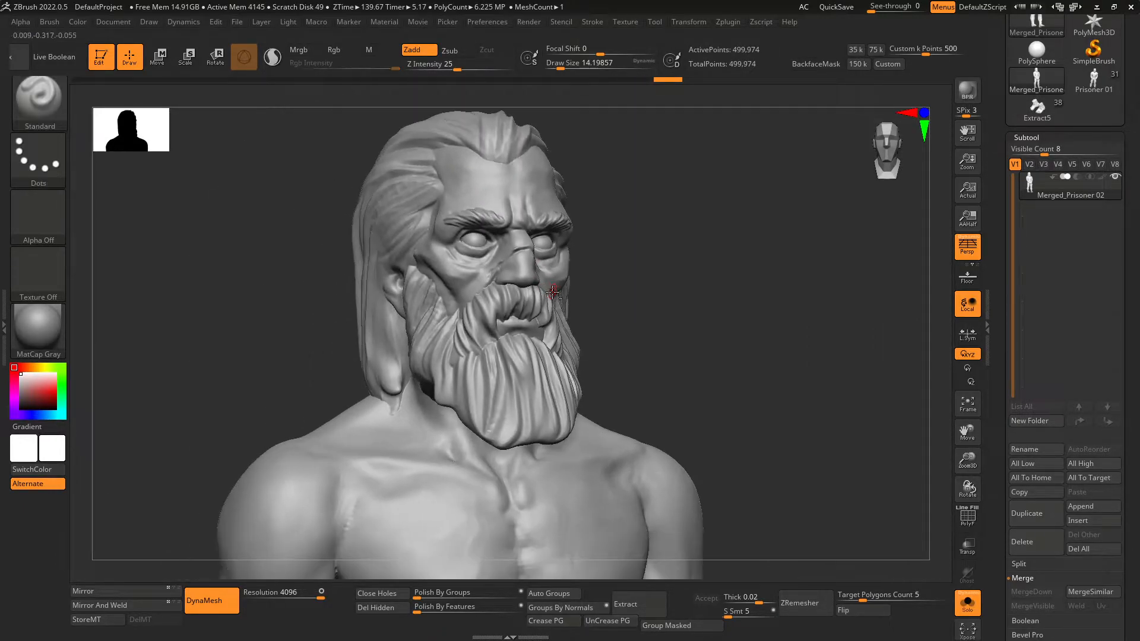
pyautogui.keyDown('ctrl'); pyautogui.moveTo(552, 292); pyautogui.dragTo(522, 297, button='right'); pyautogui.keyUp('ctrl')
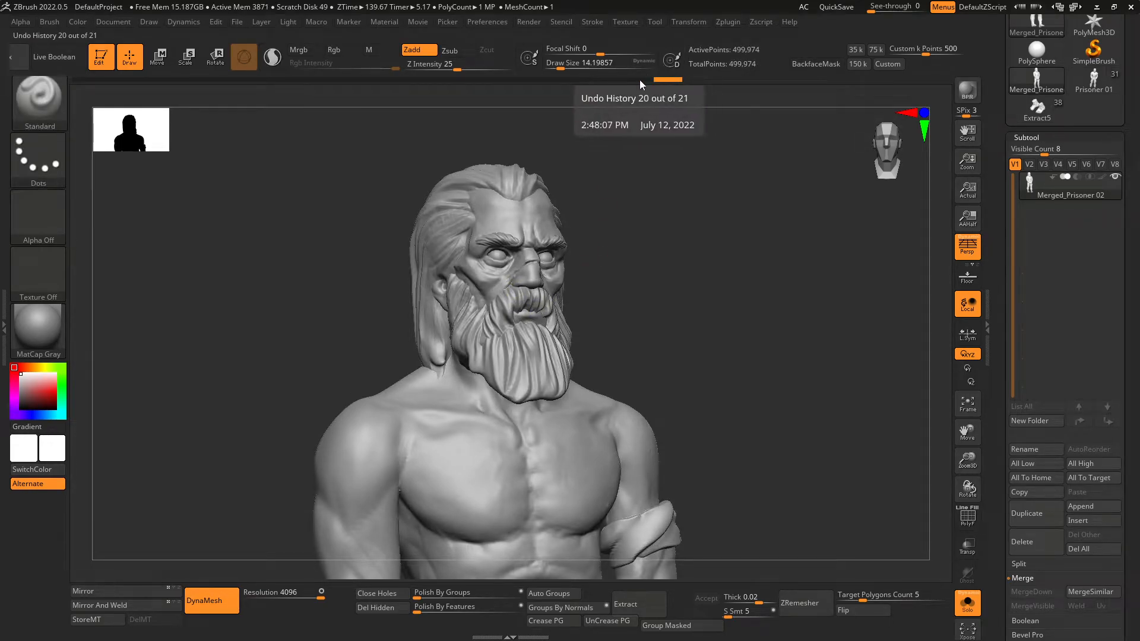
pyautogui.moveTo(726, 247)
pyautogui.keyDown('ctrl'); pyautogui.mouseDown(button='right')
pyautogui.moveTo(572, 257)
pyautogui.moveTo(570, 303)
pyautogui.mouseUp(button='right'); pyautogui.keyUp('ctrl')
pyautogui.keyDown('shift'); pyautogui.moveTo(570, 303); pyautogui.dragTo(569, 337, button='right'); pyautogui.keyUp('shift')
pyautogui.keyDown('ctrl'); pyautogui.moveTo(646, 361); pyautogui.dragTo(626, 311, button='right'); pyautogui.keyUp('ctrl')
pyautogui.hotkey('shift', 'f')
pyautogui.hotkey('shift', 'f')
# Step: Update the prisoner's size ratios in 3D Print Hub, choosing 11.45 x 34.35 x 7.42 mm, and check the Y dimension
pyautogui.moveTo(693, 18)
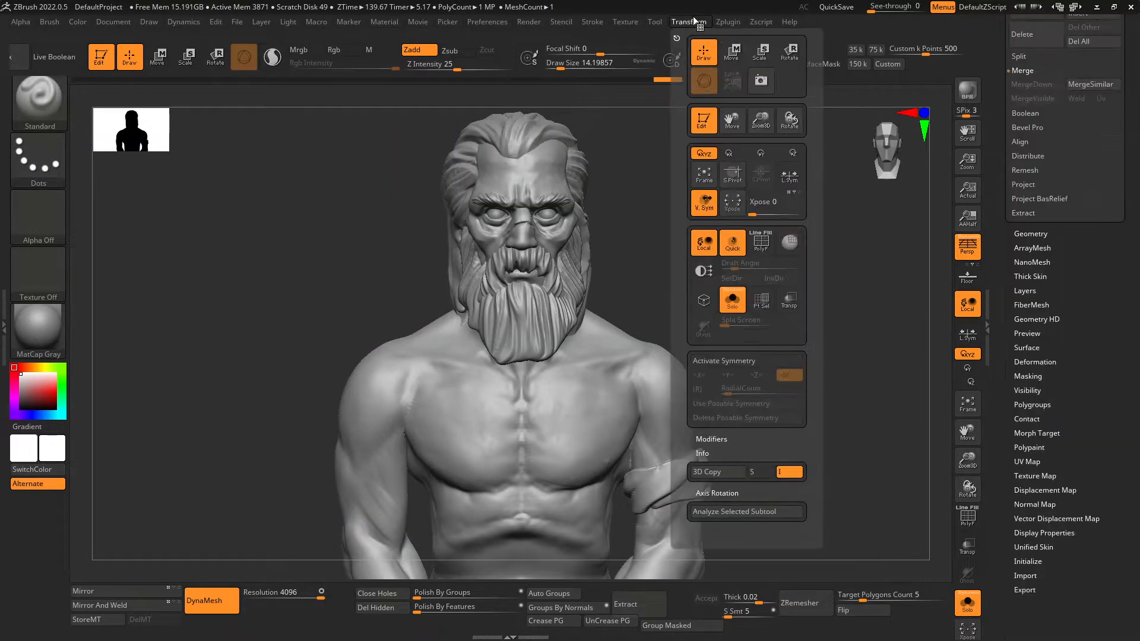
pyautogui.moveTo(728, 21)
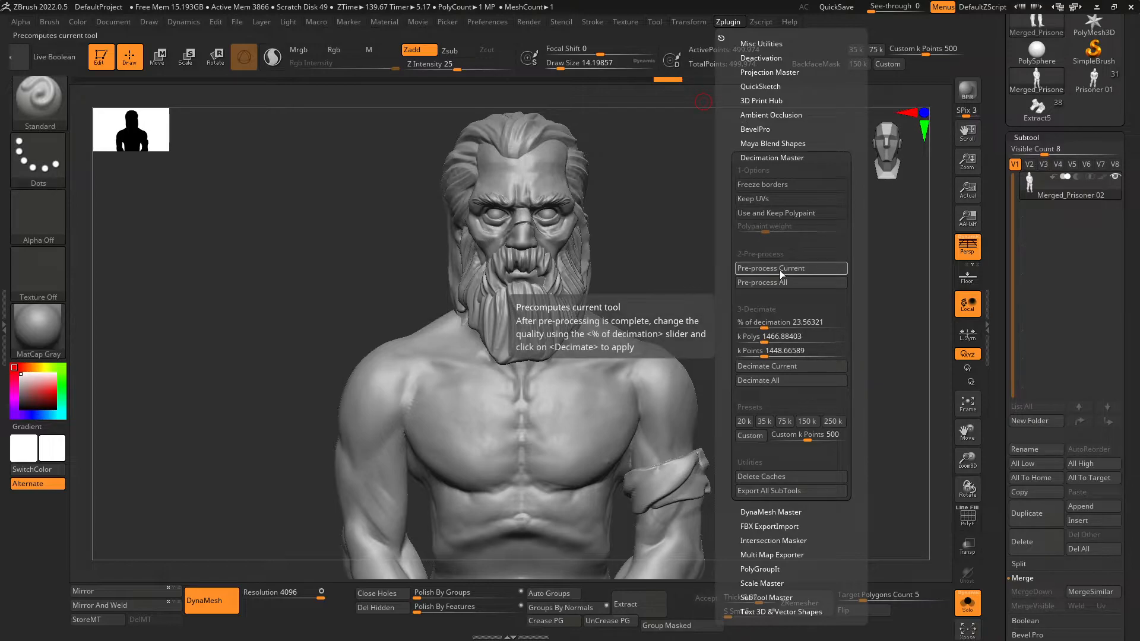
pyautogui.click(763, 100)
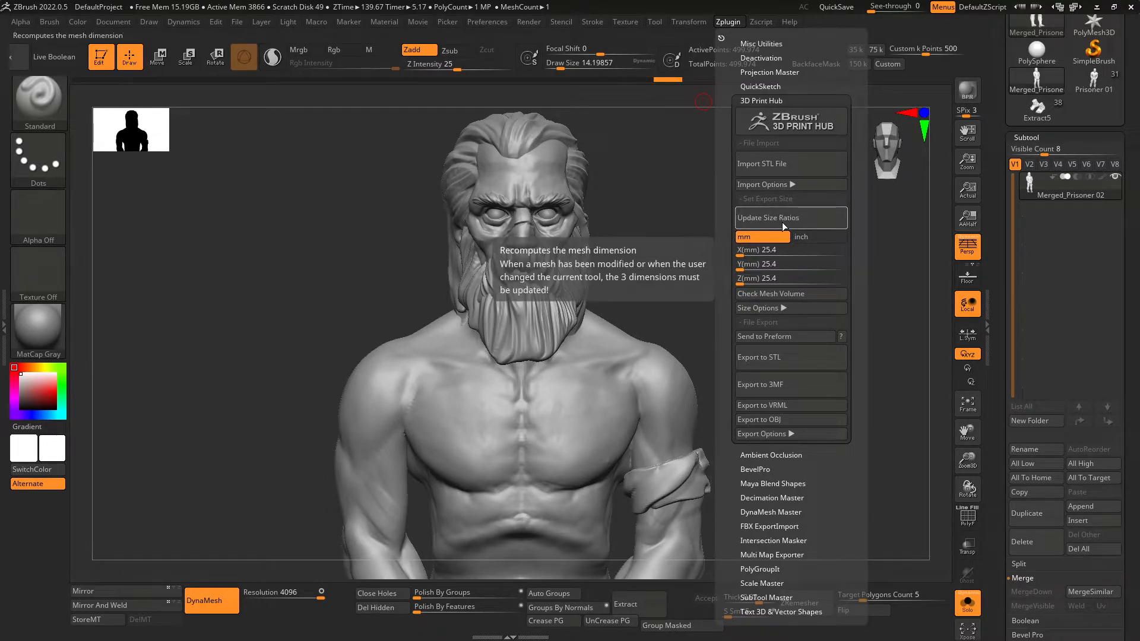
pyautogui.click(782, 222)
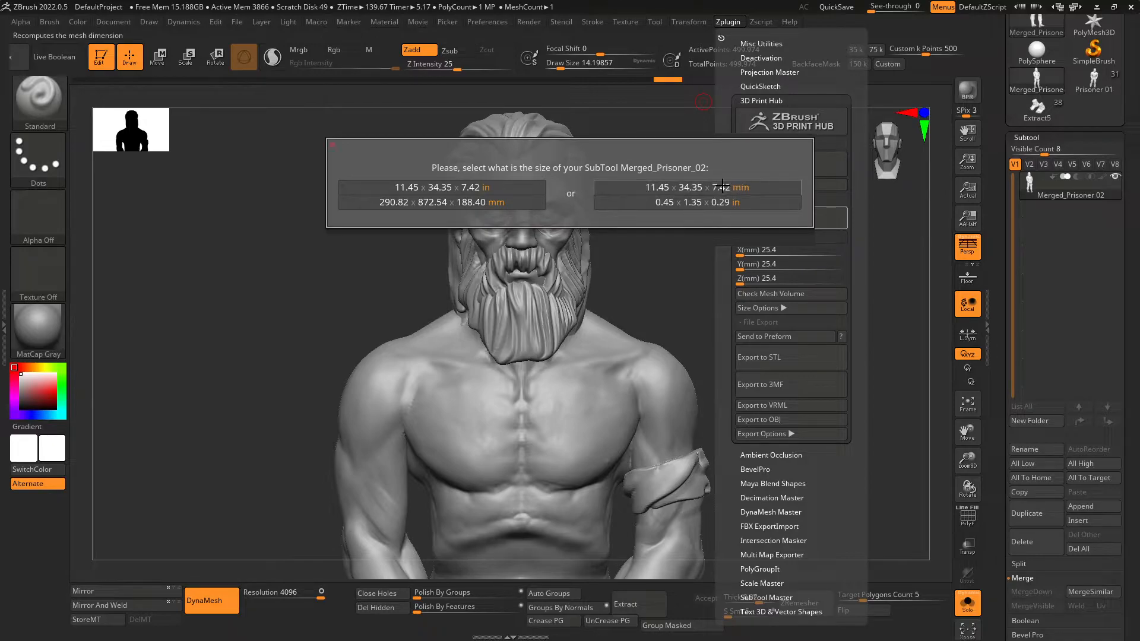
pyautogui.click(722, 187)
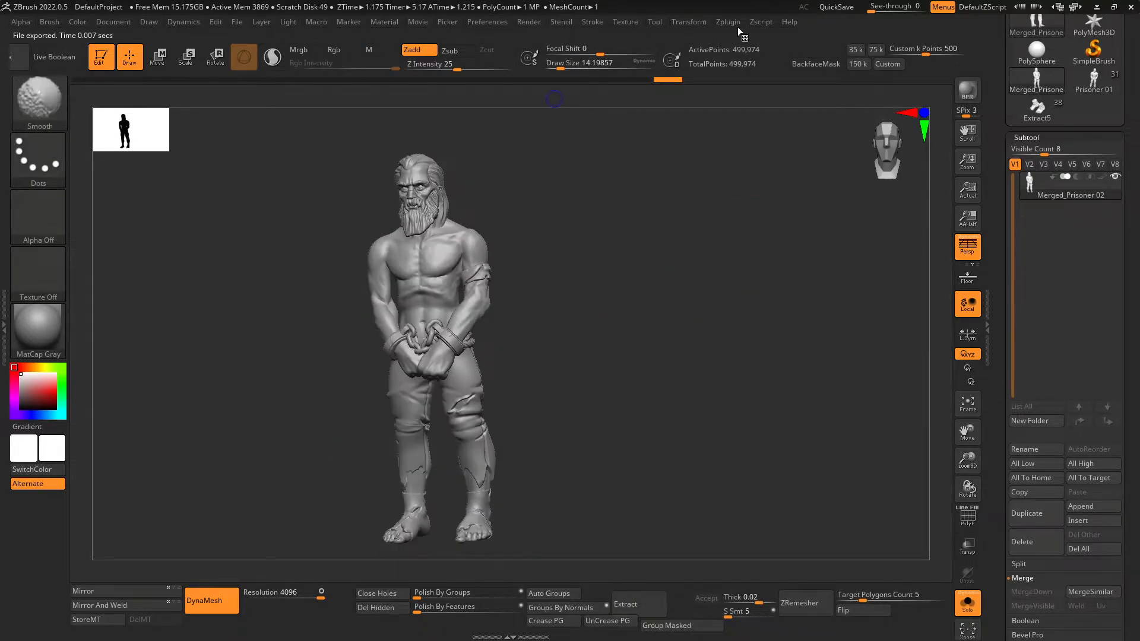
pyautogui.click(728, 21)
pyautogui.click(769, 271)
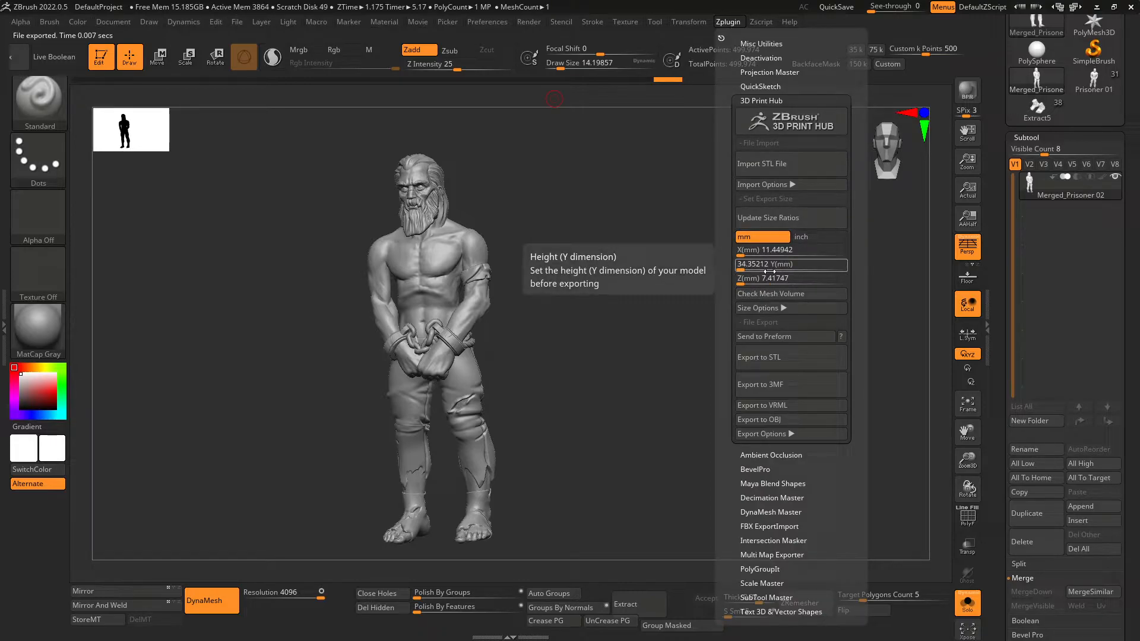
pyautogui.keyDown('shift'); pyautogui.moveTo(549, 238); pyautogui.dragTo(608, 231); pyautogui.keyUp('shift')
pyautogui.hotkey('shift', 'f')
pyautogui.hotkey('shift', 'f')
pyautogui.hotkey('ctrl', 'shift', 'd')
# Step: Start an STL import and browse Dropbox through Tytantroll_Miniatures2021 and its 07July folder to the Tytantroll_Miniatures2021_01July_02Minis folder
pyautogui.click(783, 168)
pyautogui.click(43, 81)
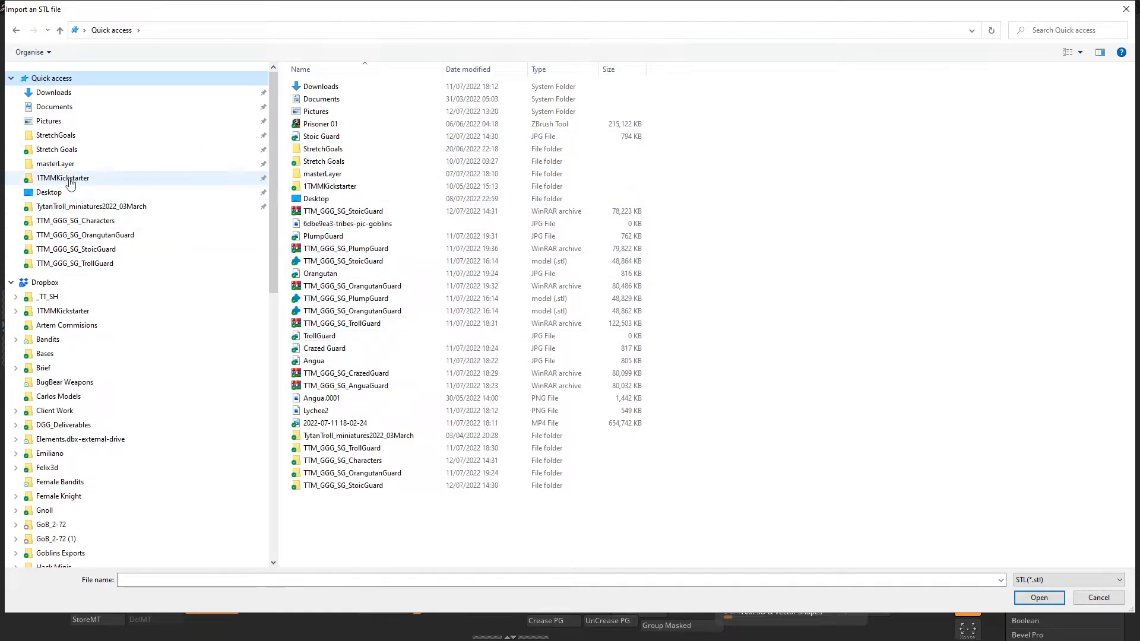
pyautogui.click(59, 136)
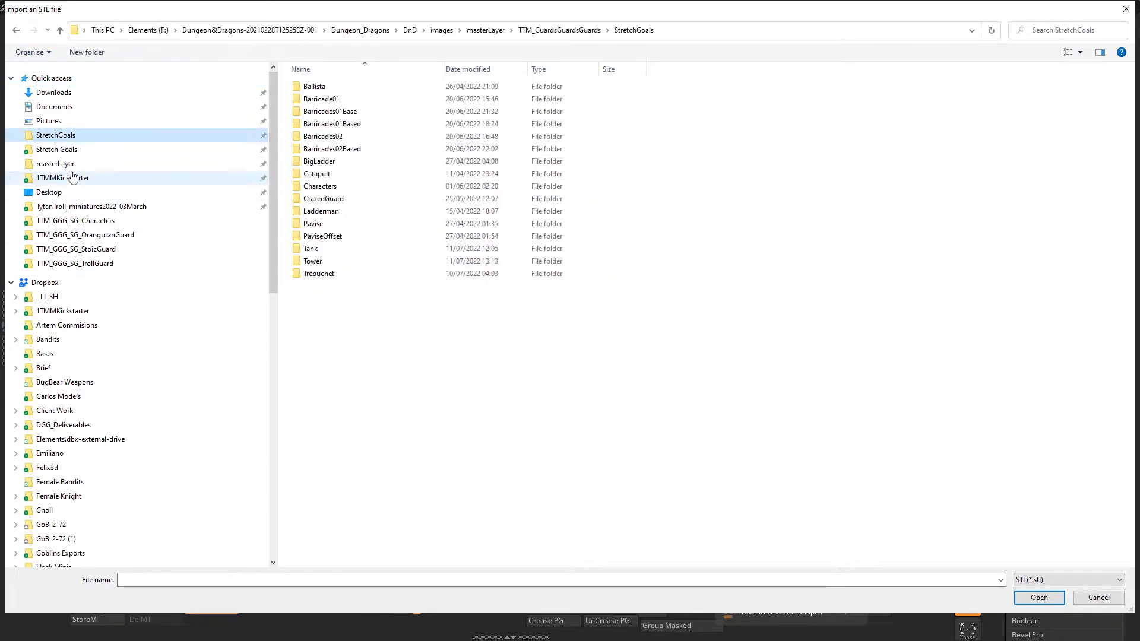
pyautogui.click(45, 283)
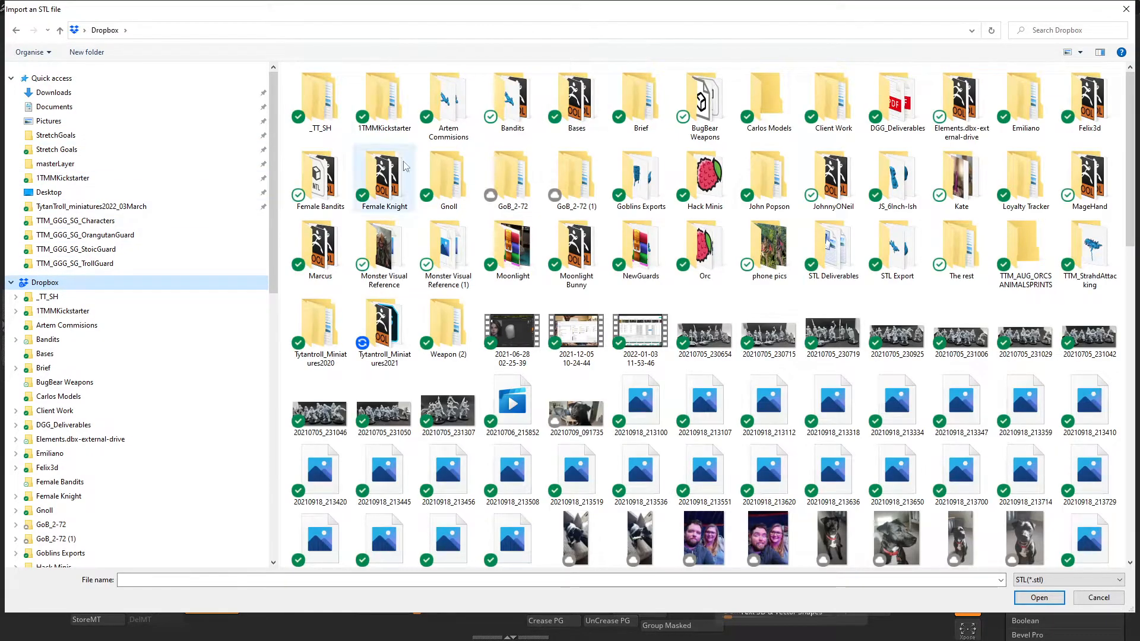
pyautogui.doubleClick(380, 333)
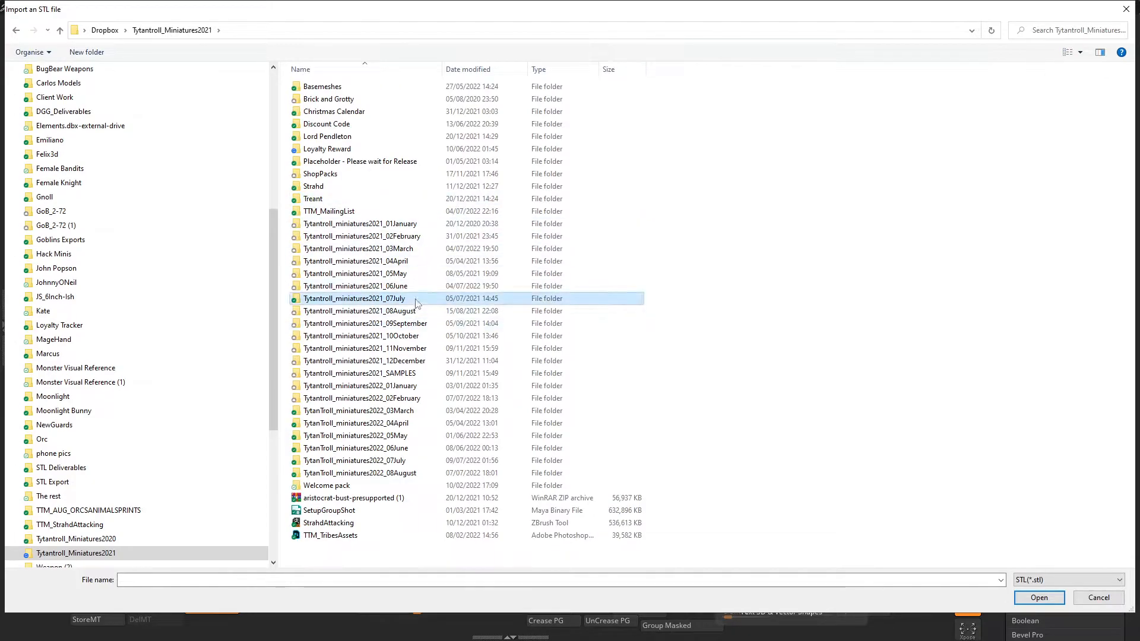
pyautogui.doubleClick(392, 299)
pyautogui.doubleClick(418, 100)
pyautogui.doubleClick(364, 89)
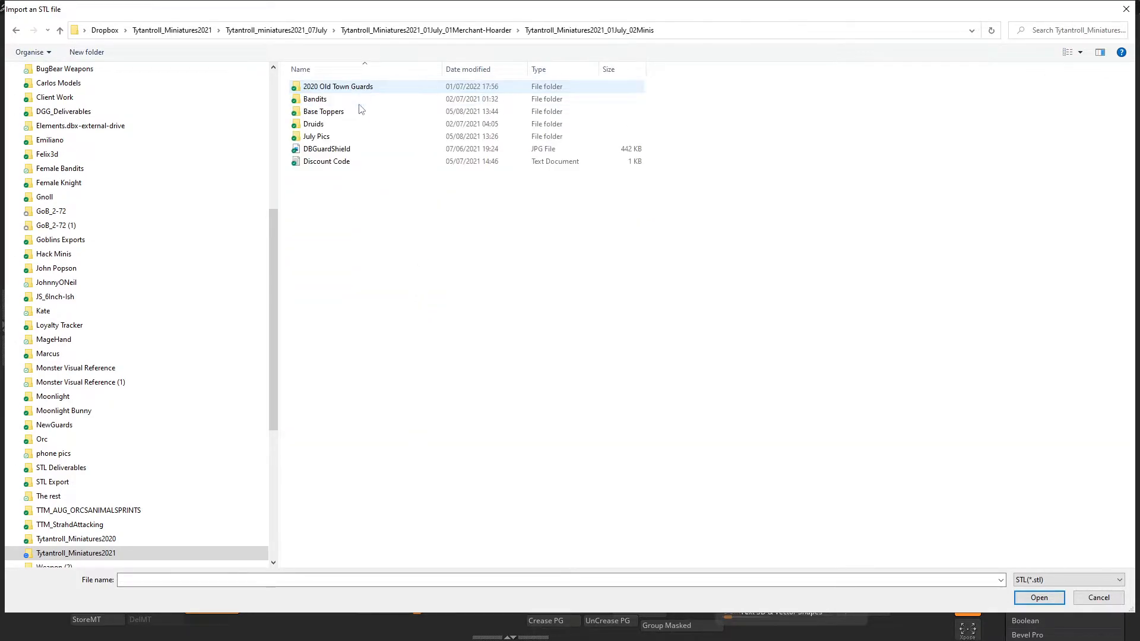
# Step: Import TTM_Oldies_GuardSpearman02 from the 2020 Old Town Guards spearman folder, keeping the subtool title "default"
pyautogui.doubleClick(364, 87)
pyautogui.doubleClick(386, 199)
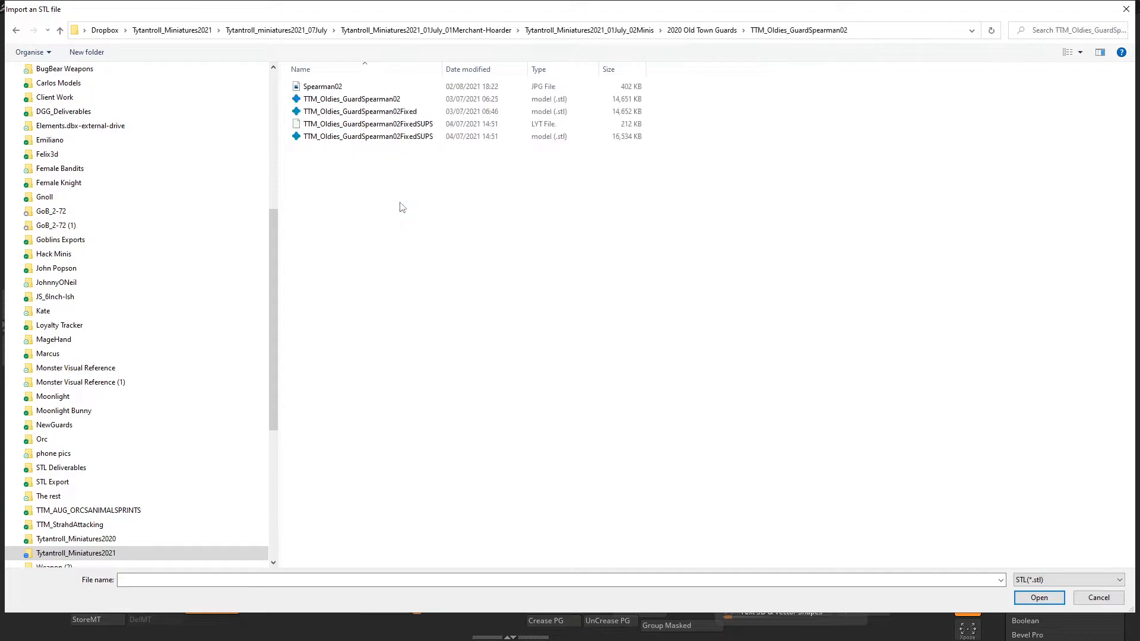
pyautogui.click(409, 100)
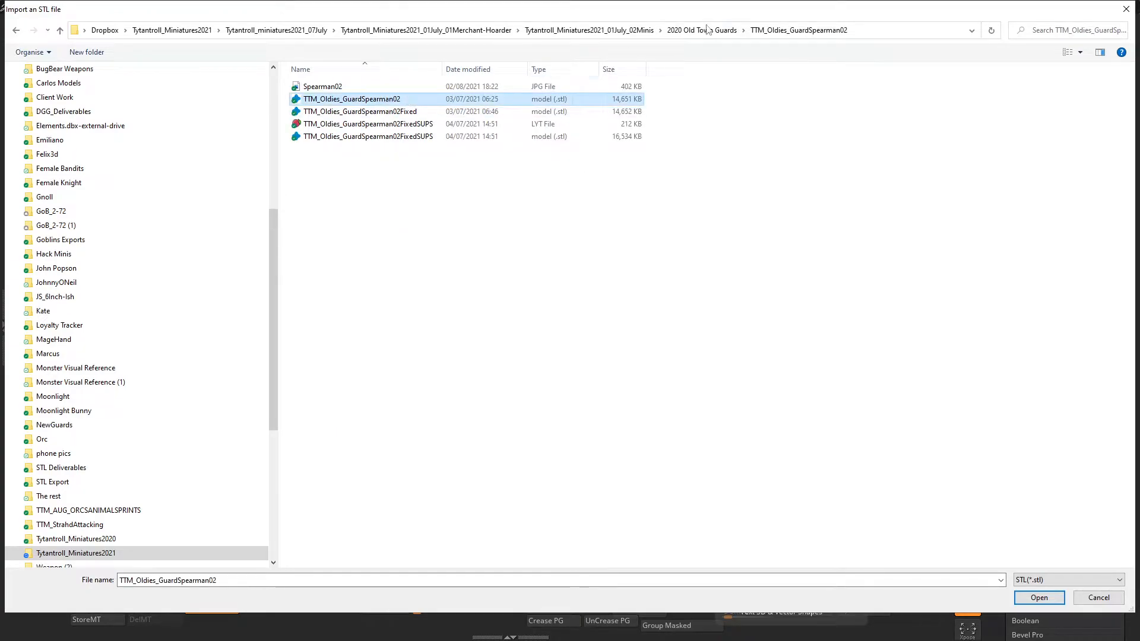
pyautogui.click(706, 29)
pyautogui.doubleClick(386, 202)
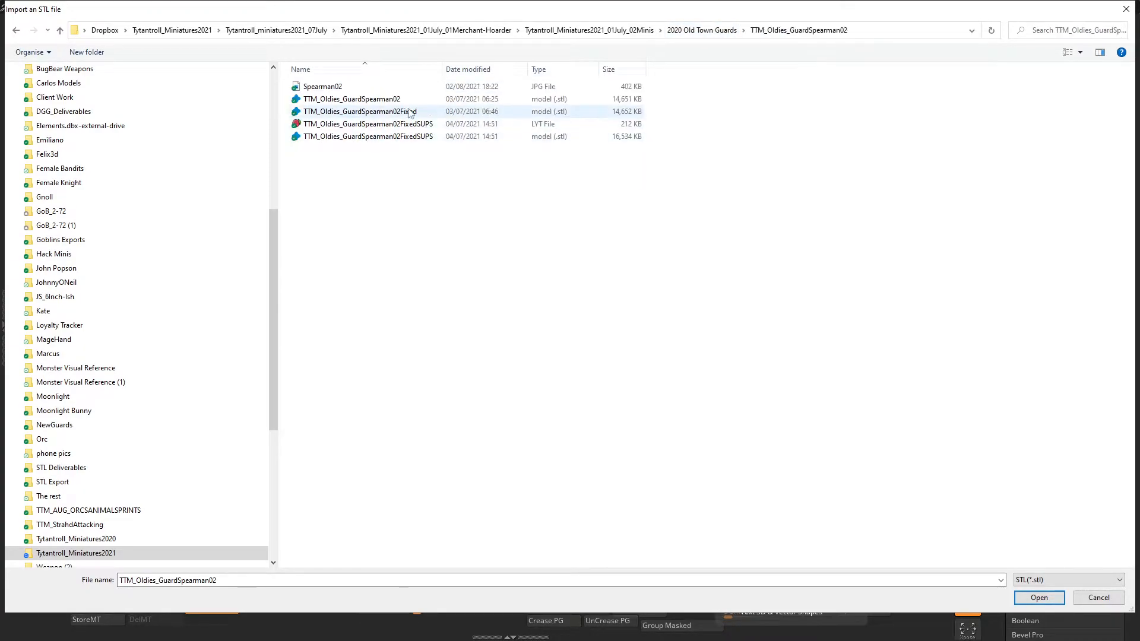
pyautogui.click(413, 101)
pyautogui.doubleClick(414, 100)
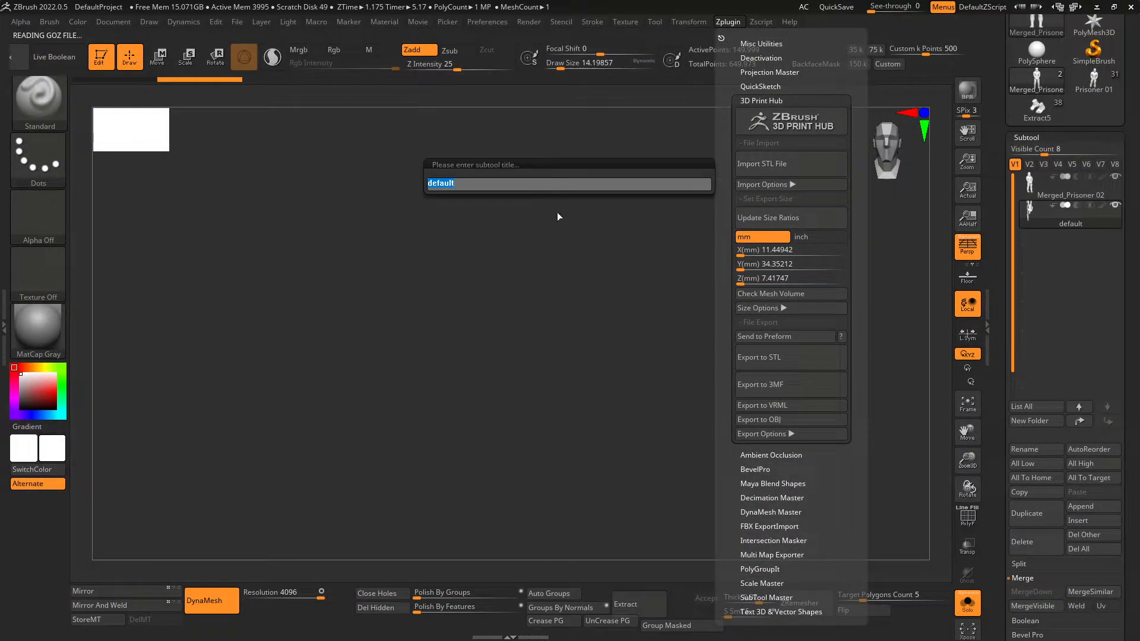
pyautogui.press('Return')
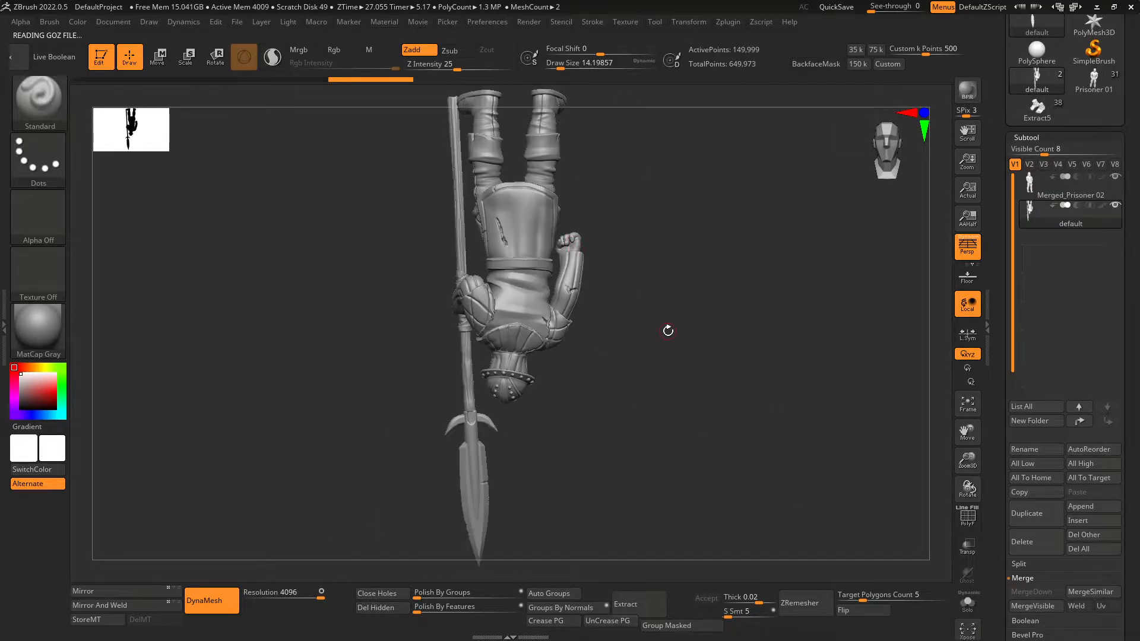
# Step: Rotate the imported spearman upright and move him down beside the prisoner so both stand at the same level
pyautogui.press('w')
pyautogui.moveTo(489, 453); pyautogui.dragTo(632, 4)
pyautogui.keyDown('shift'); pyautogui.moveTo(603, 156); pyautogui.dragTo(605, 129); pyautogui.keyUp('shift')
pyautogui.moveTo(604, 259); pyautogui.dragTo(603, 565)
pyautogui.keyDown('alt'); pyautogui.moveTo(679, 453); pyautogui.dragTo(529, 428); pyautogui.keyUp('alt')
pyautogui.keyDown('shift'); pyautogui.moveTo(567, 437); pyautogui.dragTo(609, 494, button='right'); pyautogui.keyUp('shift')
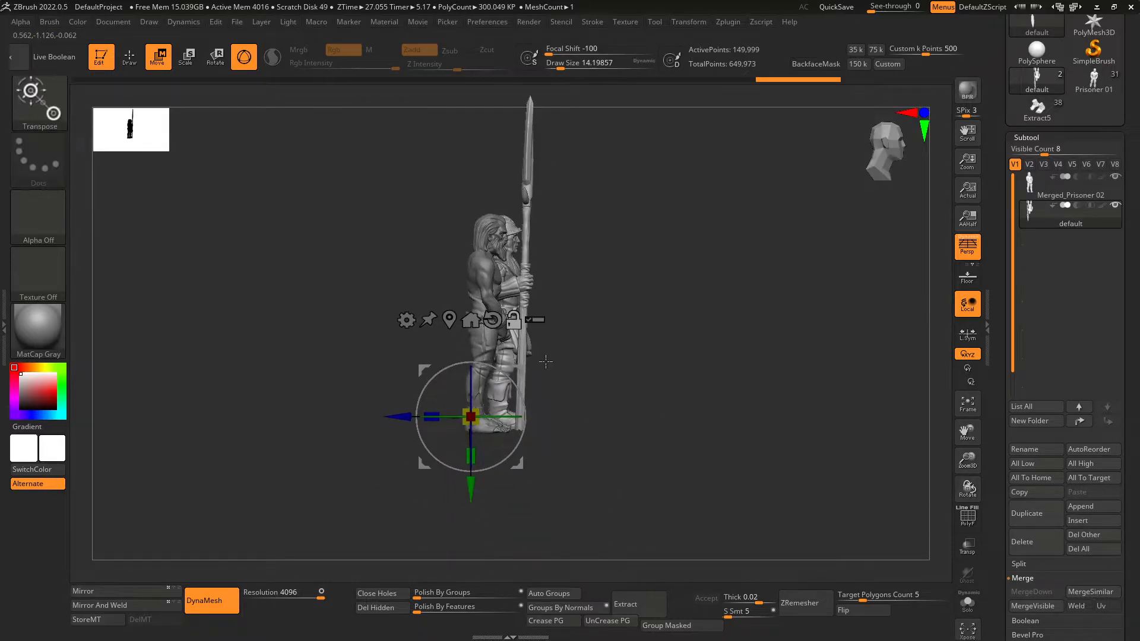
# Step: Reset the gizmo orientation, turn off perspective and shift the spearman in depth to line up with the prisoner
pyautogui.keyDown('alt'); pyautogui.click(493, 320); pyautogui.keyUp('alt')
pyautogui.click(970, 247)
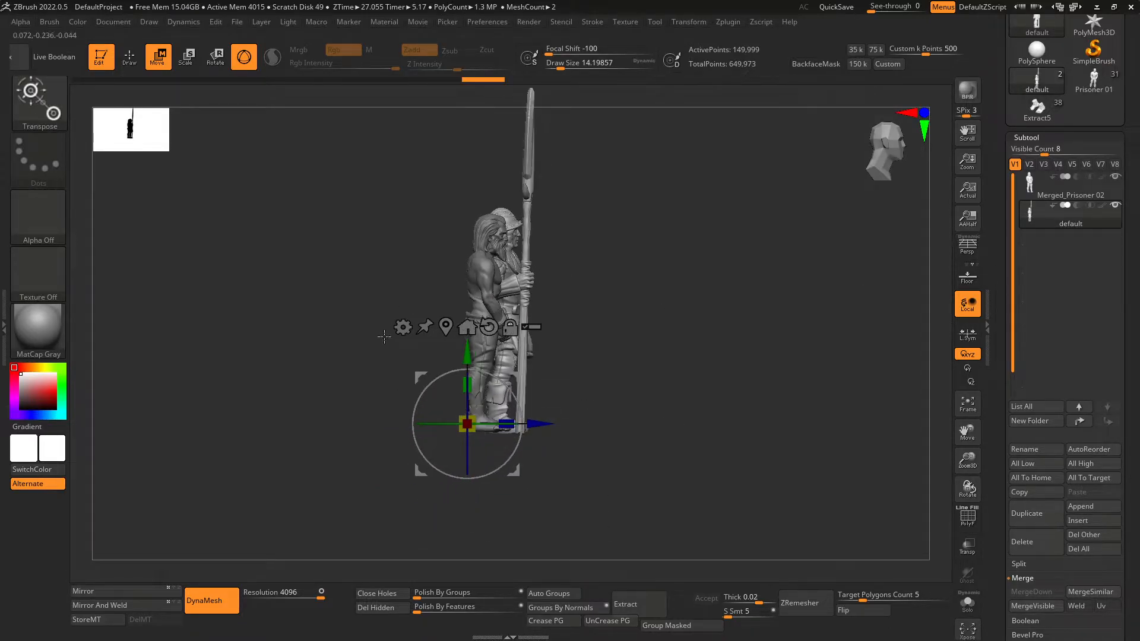
pyautogui.moveTo(521, 376); pyautogui.dragTo(506, 376)
pyautogui.press('q')
pyautogui.keyDown('shift'); pyautogui.moveTo(621, 383); pyautogui.dragTo(575, 380, button='right'); pyautogui.keyUp('shift')
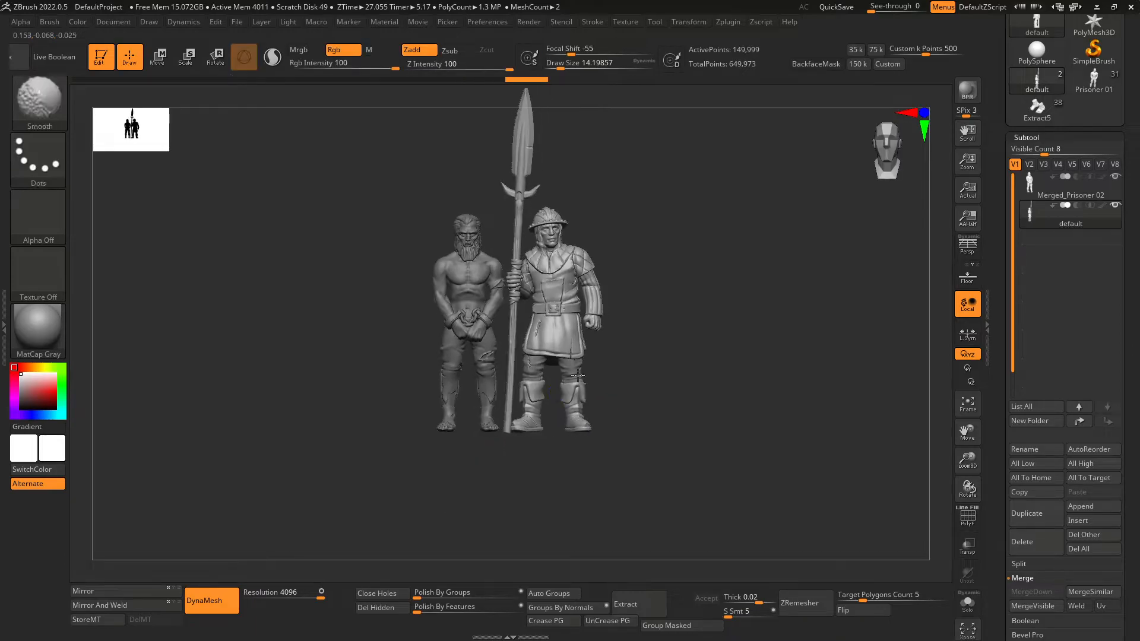
# Step: Compare the prisoner's height and proportions with the spearman standing beside him
pyautogui.moveTo(470, 211)
pyautogui.keyDown('ctrl'); pyautogui.mouseDown(button='right')
pyautogui.moveTo(445, 262)
pyautogui.moveTo(540, 223)
pyautogui.mouseUp(button='right'); pyautogui.keyUp('ctrl')
pyautogui.keyDown('ctrl'); pyautogui.moveTo(652, 359); pyautogui.dragTo(629, 324, button='right'); pyautogui.keyUp('ctrl')
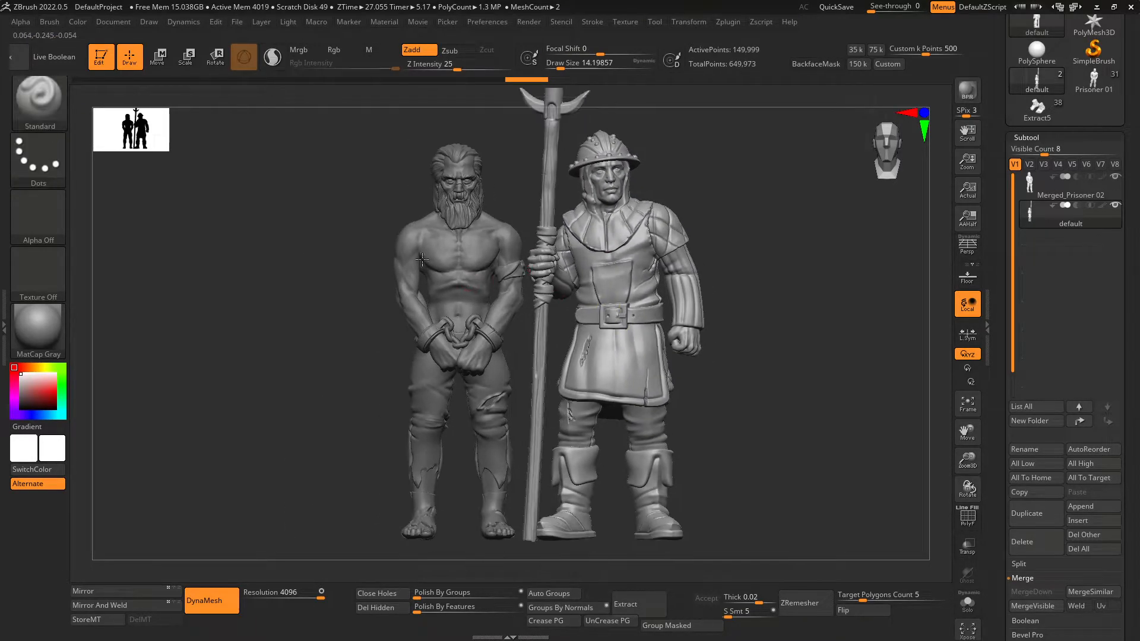
pyautogui.keyDown('alt'); pyautogui.moveTo(490, 288); pyautogui.dragTo(427, 263, button='right'); pyautogui.keyUp('alt')
pyautogui.moveTo(522, 363)
pyautogui.keyDown('ctrl'); pyautogui.mouseDown(button='right')
pyautogui.moveTo(528, 287)
pyautogui.moveTo(571, 331)
pyautogui.mouseUp(button='right'); pyautogui.keyUp('ctrl')
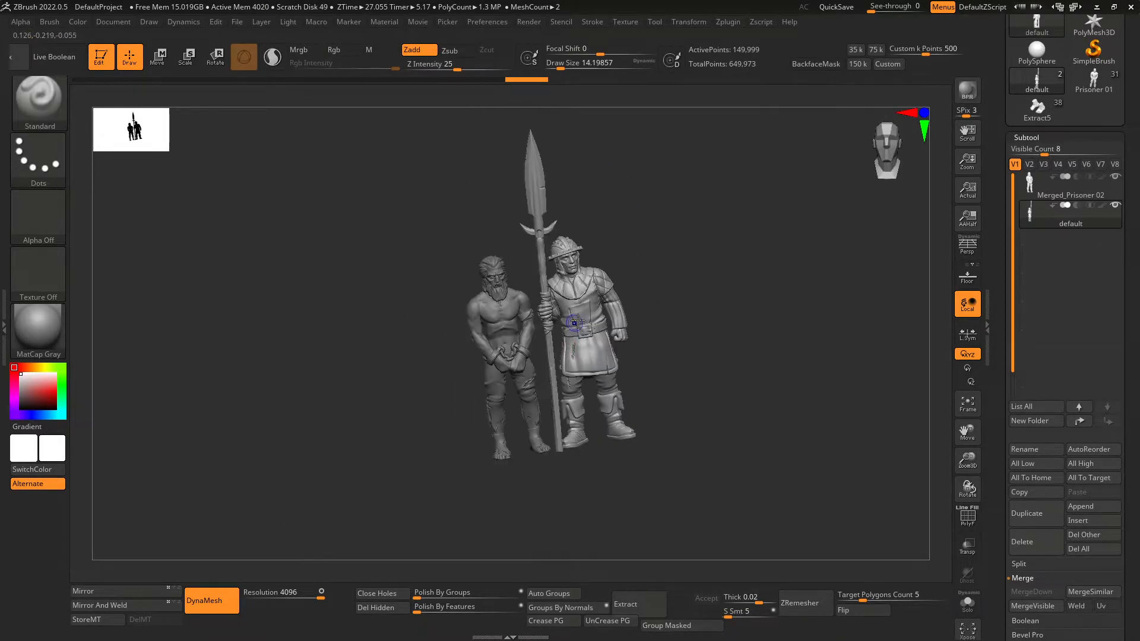
pyautogui.press('shift')
pyautogui.keyDown('shift'); pyautogui.moveTo(558, 262); pyautogui.dragTo(567, 224, button='right'); pyautogui.keyUp('shift')
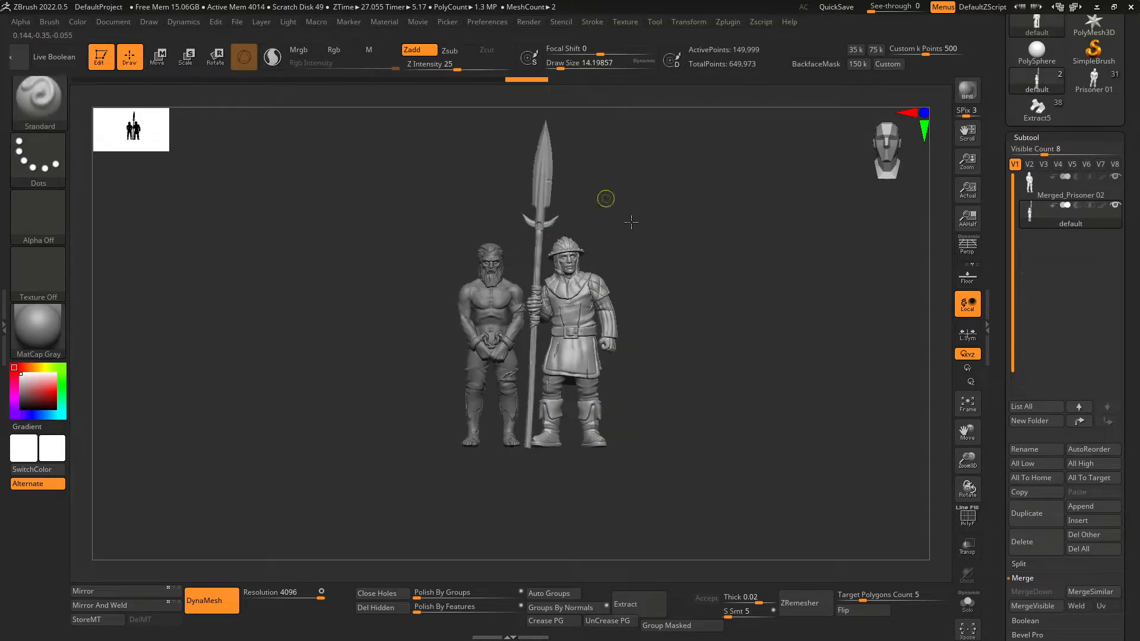
pyautogui.press('f')
# Step: Update the size ratios with the spearman selected and measure him from eye level to feet with the transpose line
pyautogui.click(741, 20)
pyautogui.click(806, 217)
pyautogui.click(690, 112)
pyautogui.press('w')
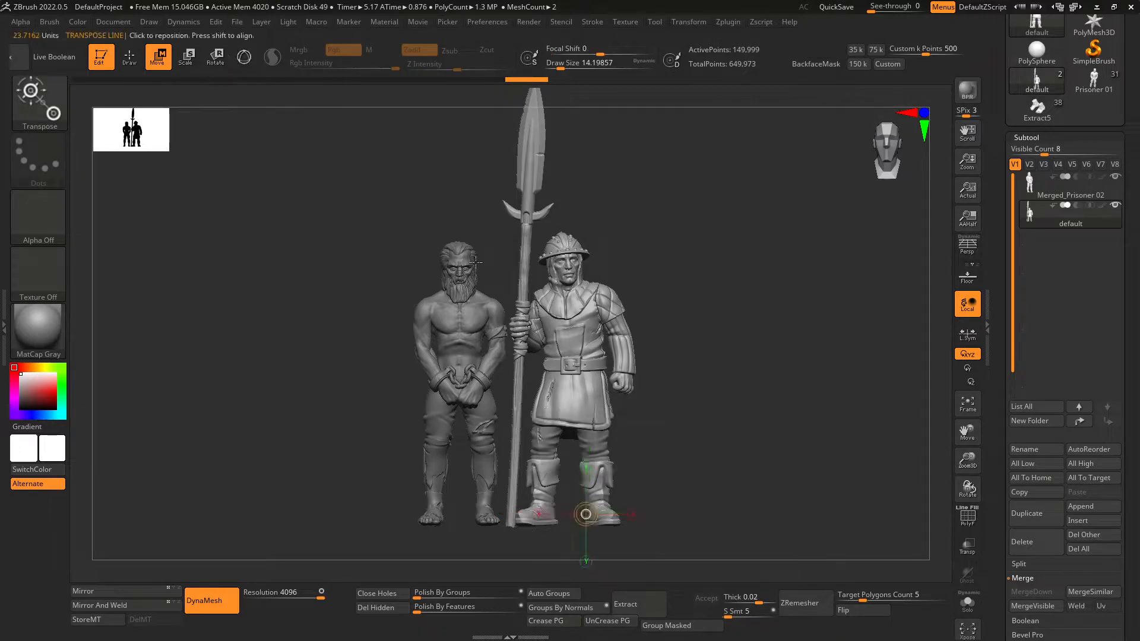
pyautogui.keyDown('shift'); pyautogui.moveTo(561, 264); pyautogui.dragTo(535, 521); pyautogui.keyUp('shift')
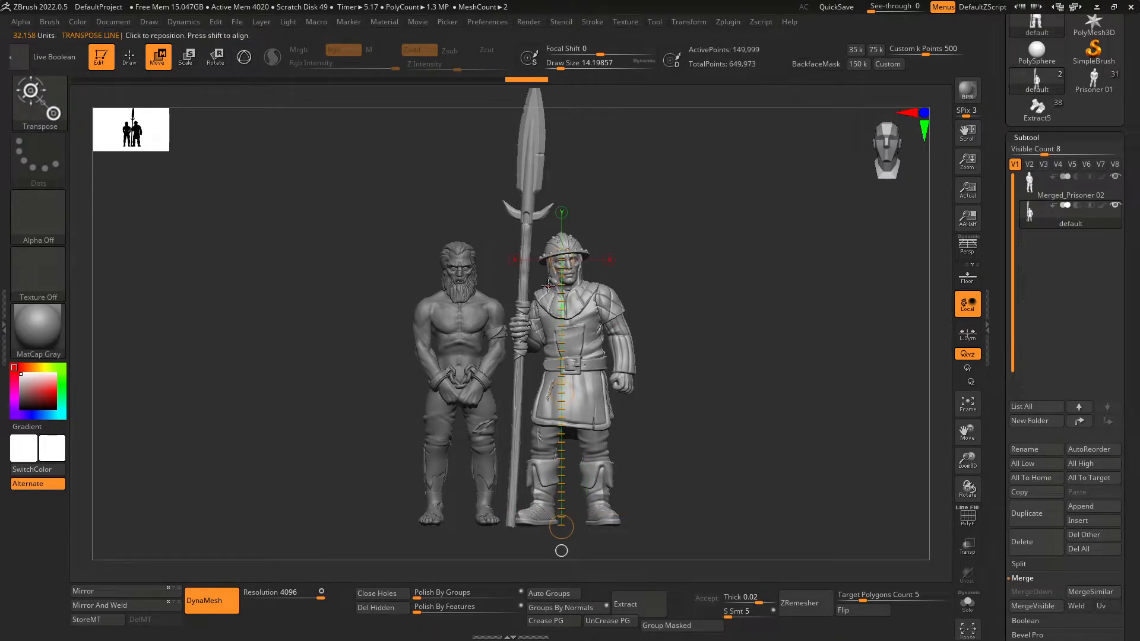
# Step: Select the prisoner and measure him from eye level to feet with the transpose line
pyautogui.press('q')
pyautogui.keyDown('alt'); pyautogui.click(455, 271); pyautogui.keyUp('alt')
pyautogui.press('w')
pyautogui.keyDown('shift'); pyautogui.moveTo(455, 272); pyautogui.dragTo(441, 525); pyautogui.keyUp('shift')
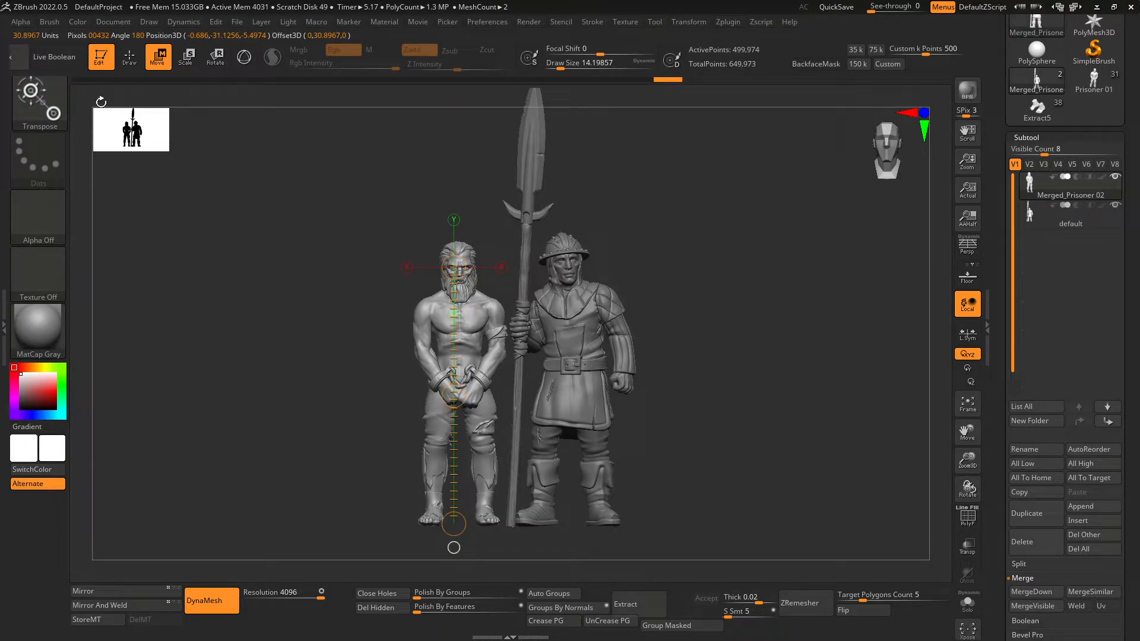
# Step: Place the gizmo at the prisoner's feet, scale him up slightly and uniformly, and remeasure him from eye level to feet
pyautogui.click(244, 58)
pyautogui.keyDown('alt'); pyautogui.moveTo(453, 332); pyautogui.dragTo(441, 590); pyautogui.keyUp('alt')
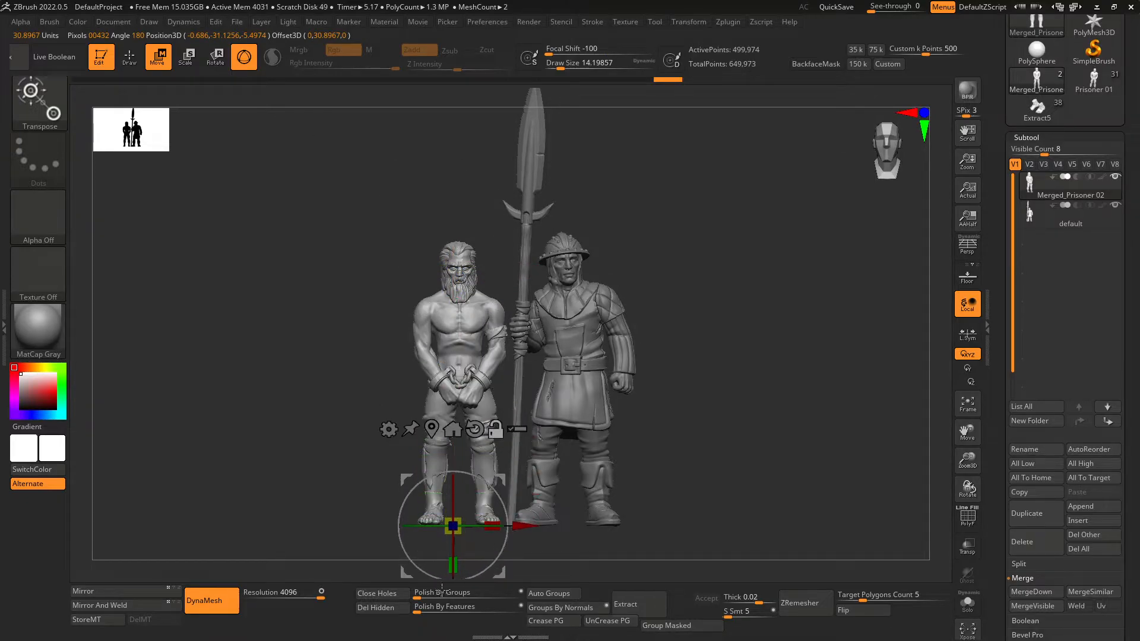
pyautogui.moveTo(461, 530); pyautogui.dragTo(464, 533)
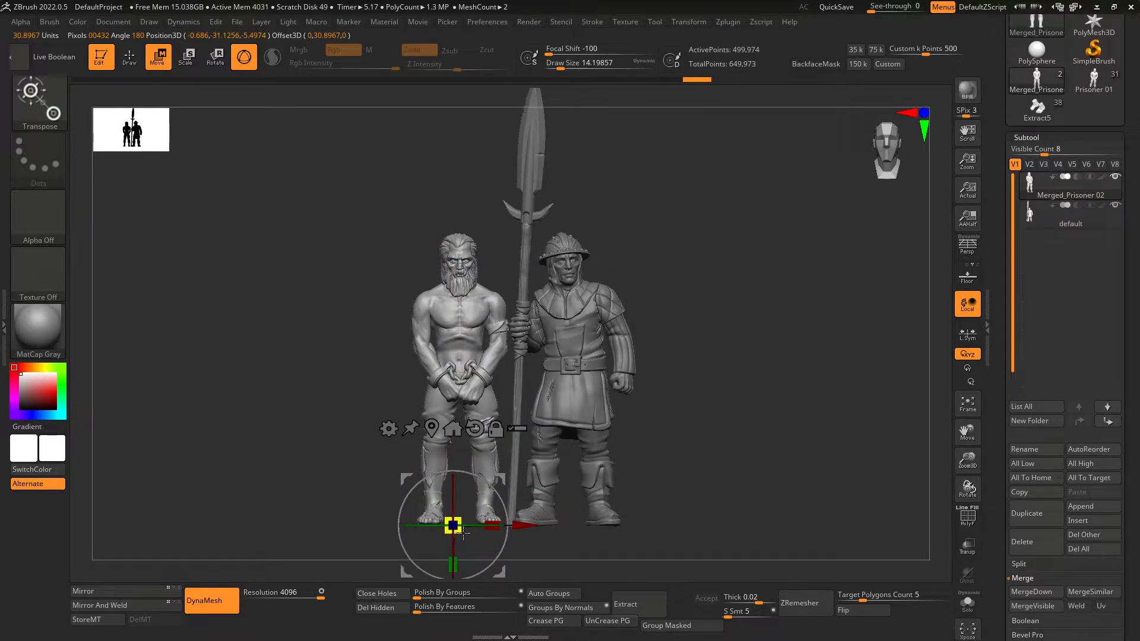
pyautogui.click(241, 57)
pyautogui.moveTo(473, 265)
pyautogui.mouseDown()
pyautogui.moveTo(451, 511)
pyautogui.moveTo(444, 531)
pyautogui.moveTo(436, 524)
pyautogui.mouseUp()
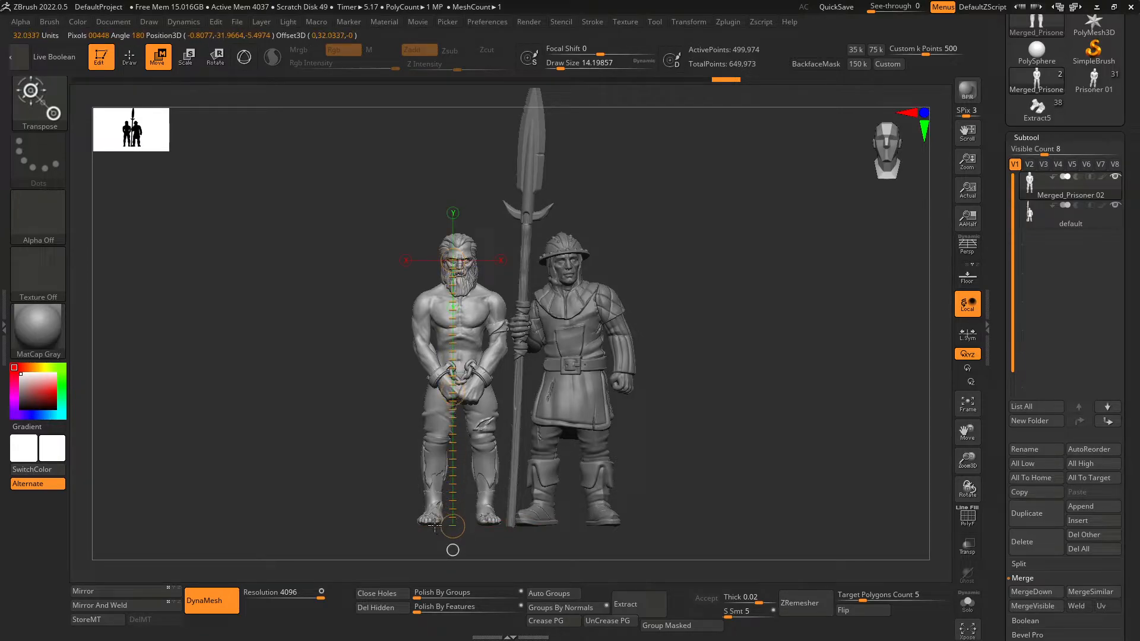
# Step: Select the spearman reference subtool and delete it, keeping only the prisoner in the tool
pyautogui.press('q')
pyautogui.keyDown('alt'); pyautogui.click(594, 463); pyautogui.keyUp('alt')
pyautogui.keyDown('shift'); pyautogui.click(1035, 548); pyautogui.keyUp('shift')
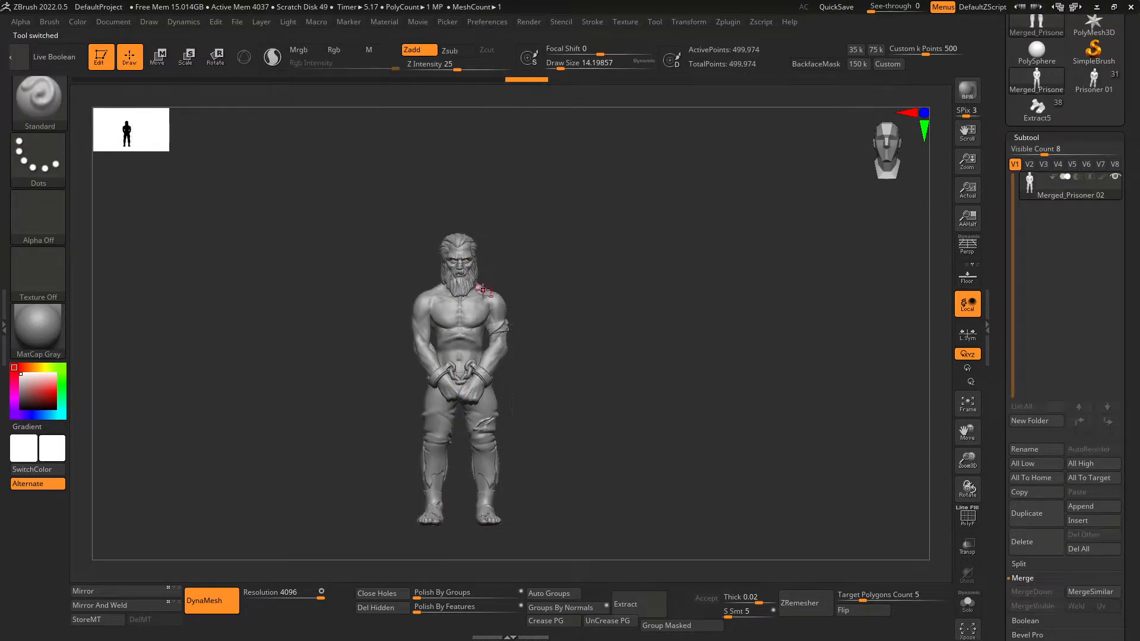
pyautogui.keyDown('alt'); pyautogui.moveTo(483, 290); pyautogui.dragTo(663, 303, button='right'); pyautogui.keyUp('alt')
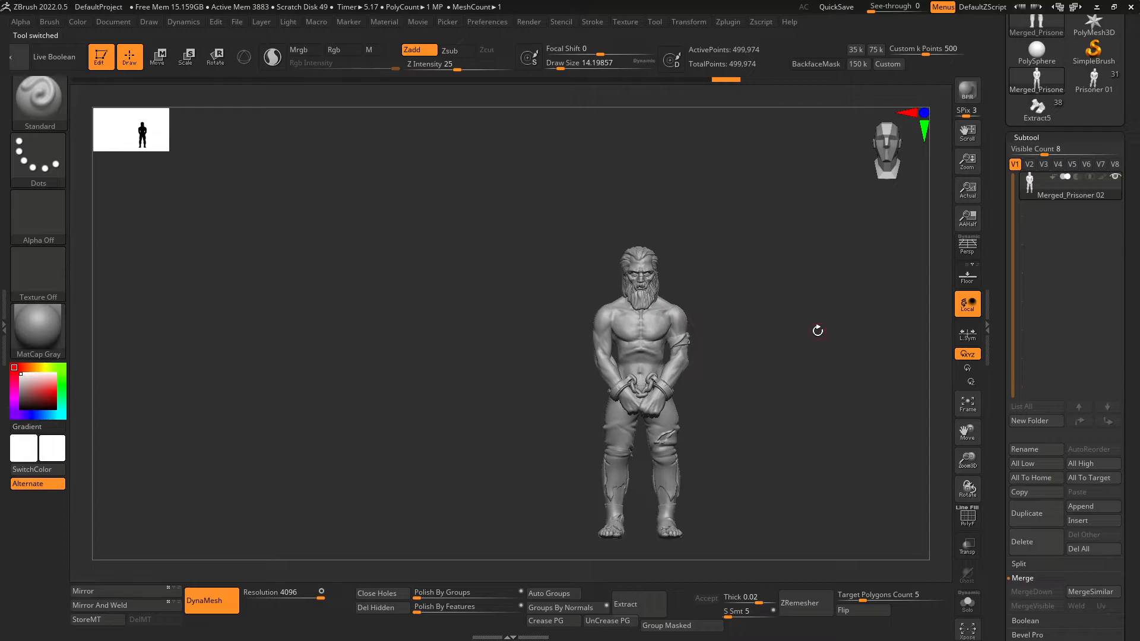
# Step: Rename the merged prisoner subtool to TTM_GGG_SG_StoodPrisoner01
pyautogui.click(1037, 450)
pyautogui.write('TTM_GGG_SG_')
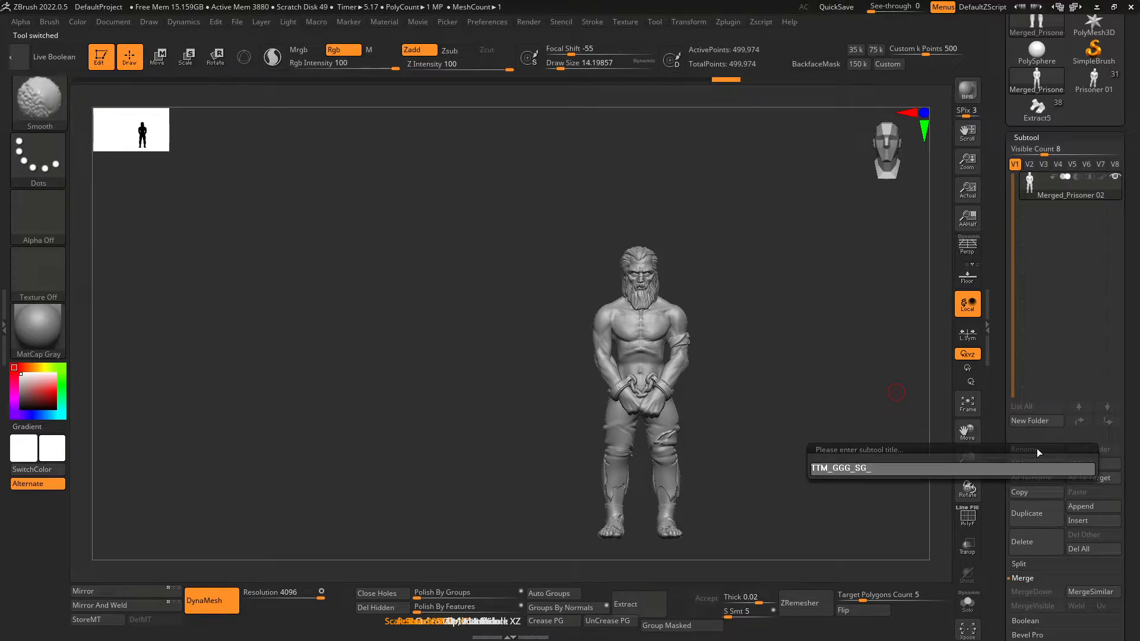
pyautogui.write('StoodPr')
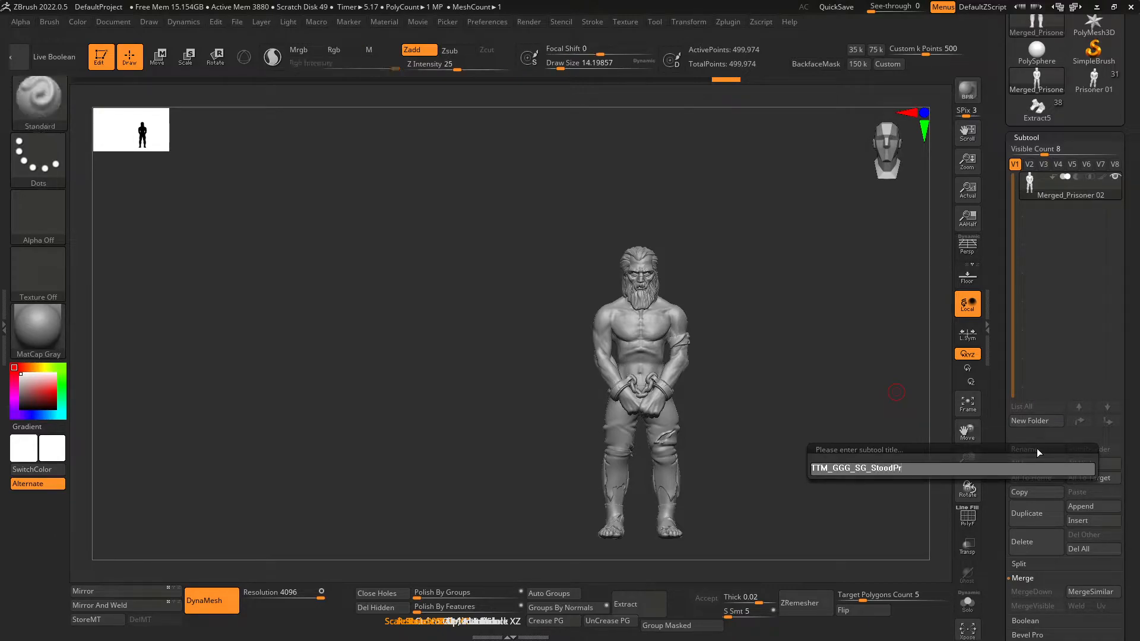
pyautogui.write('isoner01')
pyautogui.press('Return')
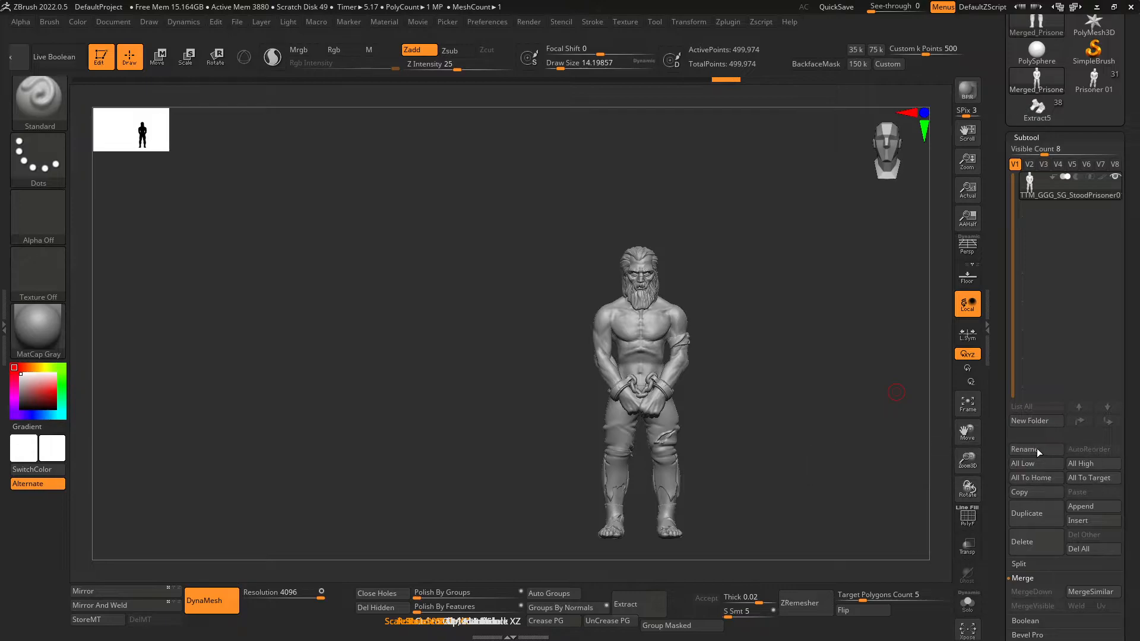
# Step: Turn the prisoner's polyframe display on to check the decimated mesh, and turn it off again
pyautogui.moveTo(797, 252); pyautogui.dragTo(751, 259)
pyautogui.hotkey('shift', 'f')
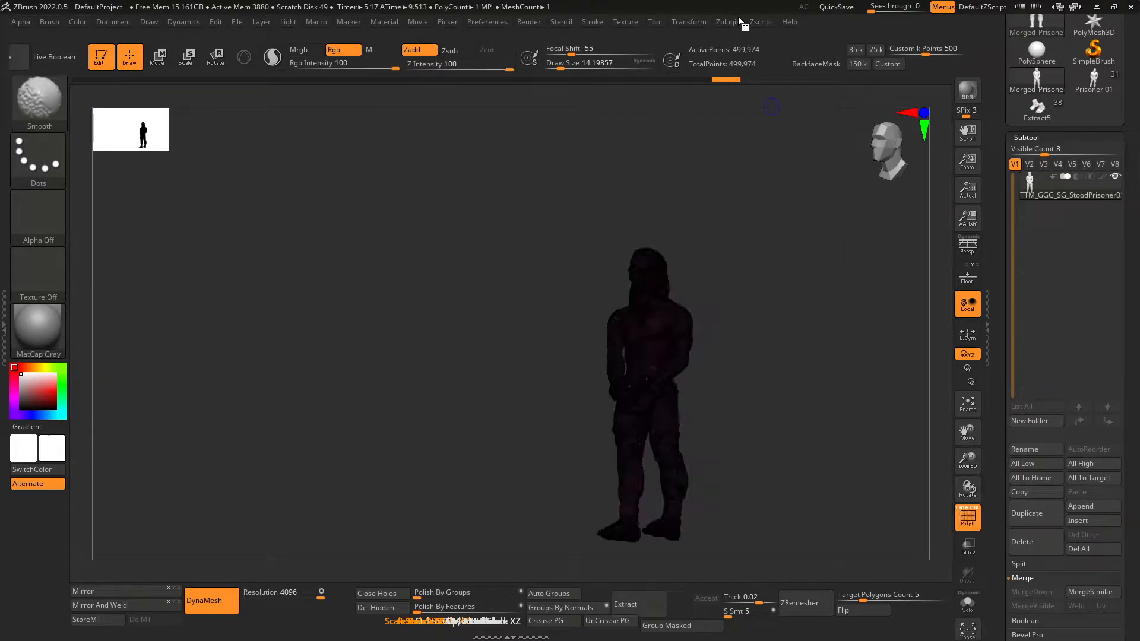
pyautogui.hotkey('shift', 'f')
# Step: Update the 3D Print Hub size ratios for the prisoner and check his eye-to-feet length with the transpose line
pyautogui.click(737, 22)
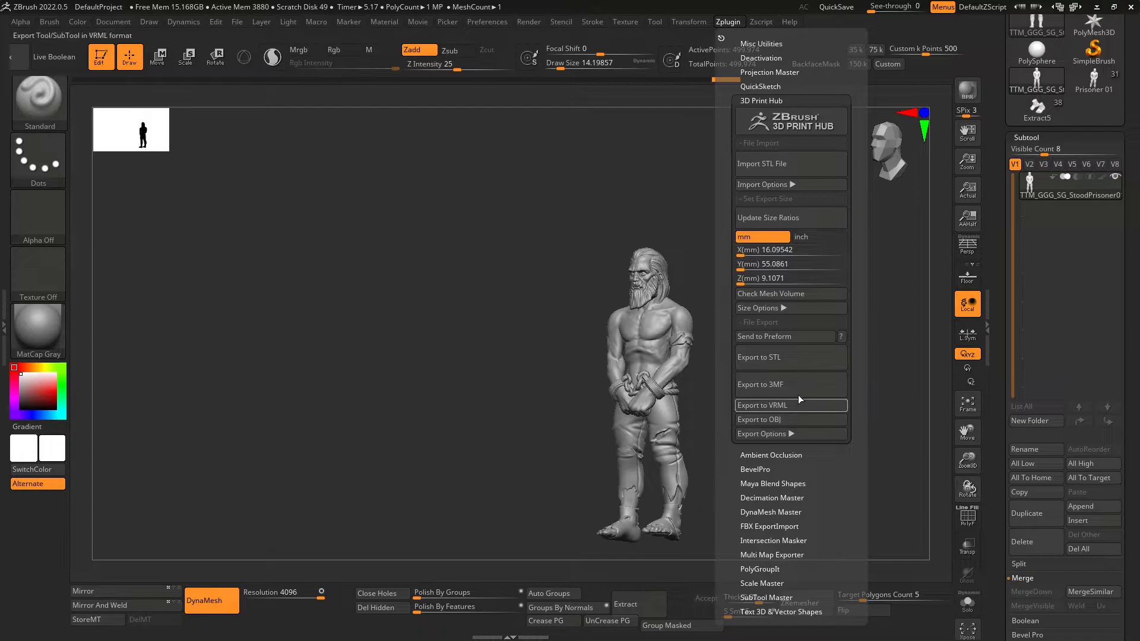
pyautogui.click(789, 220)
pyautogui.click(684, 193)
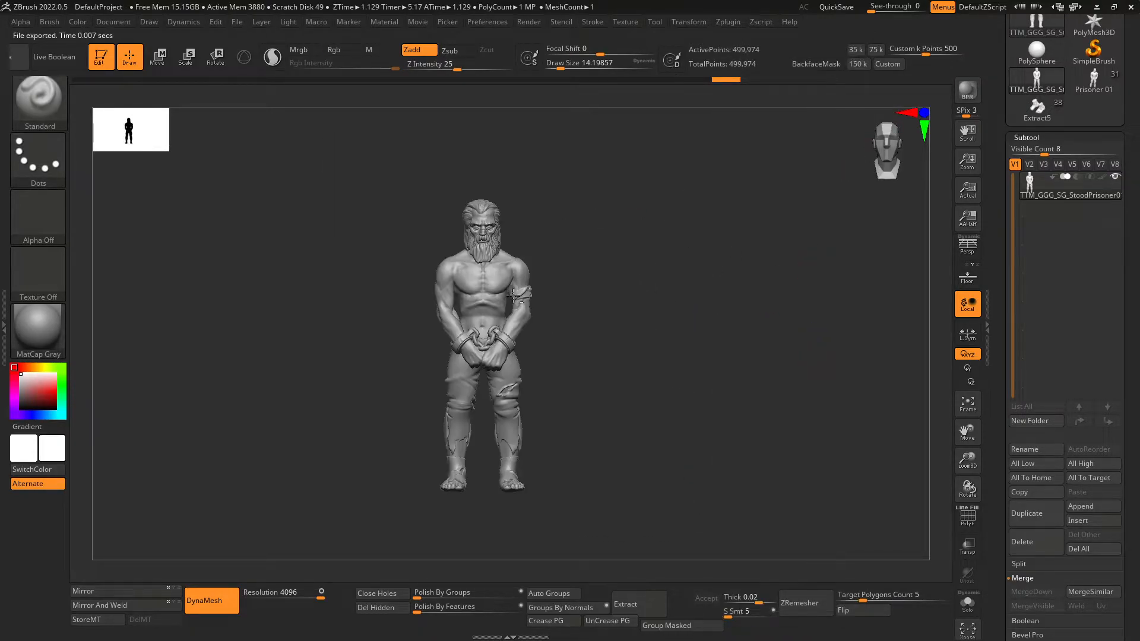
pyautogui.press('w')
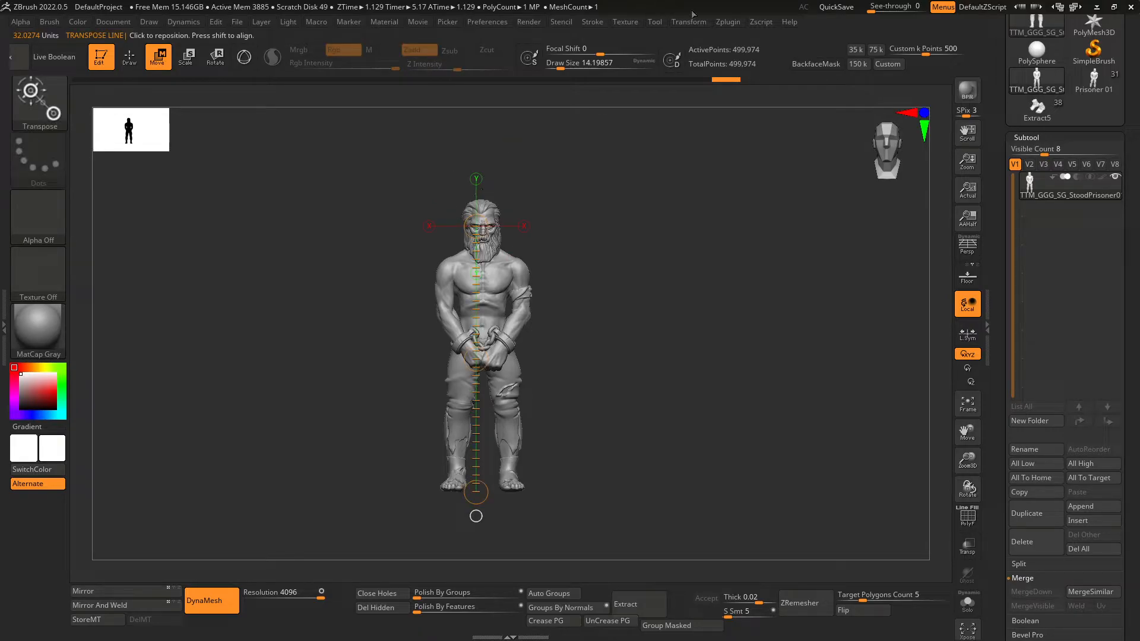
# Step: Start the prisoner's STL export in millimetres and open the Quick access locations in the save dialog
pyautogui.click(728, 22)
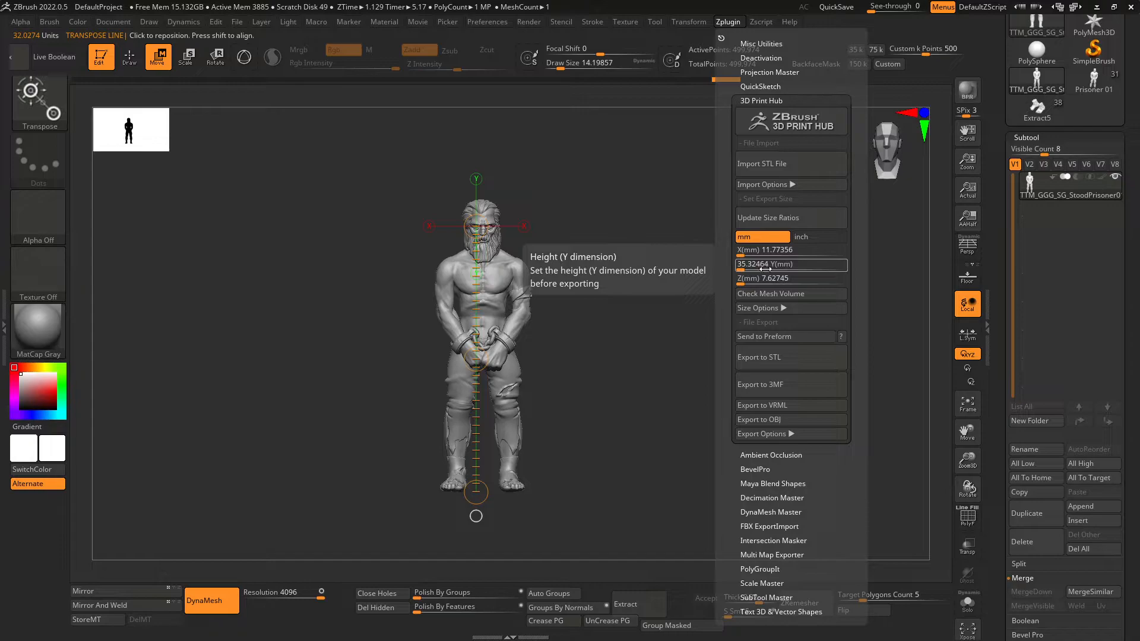
pyautogui.click(762, 356)
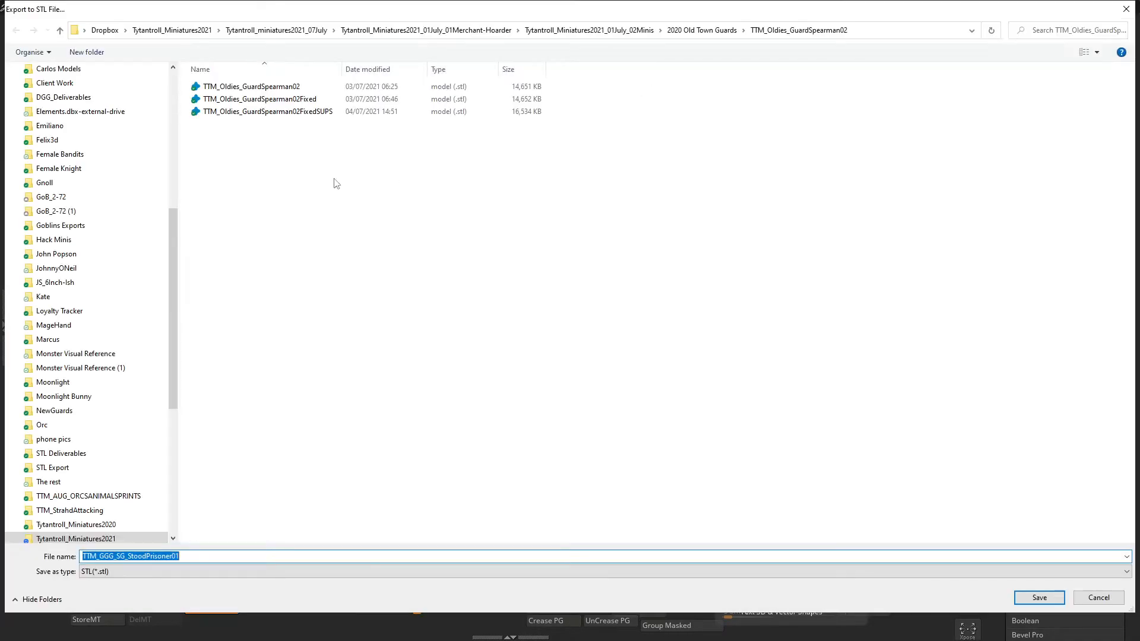
pyautogui.scroll(8, 95, 126)
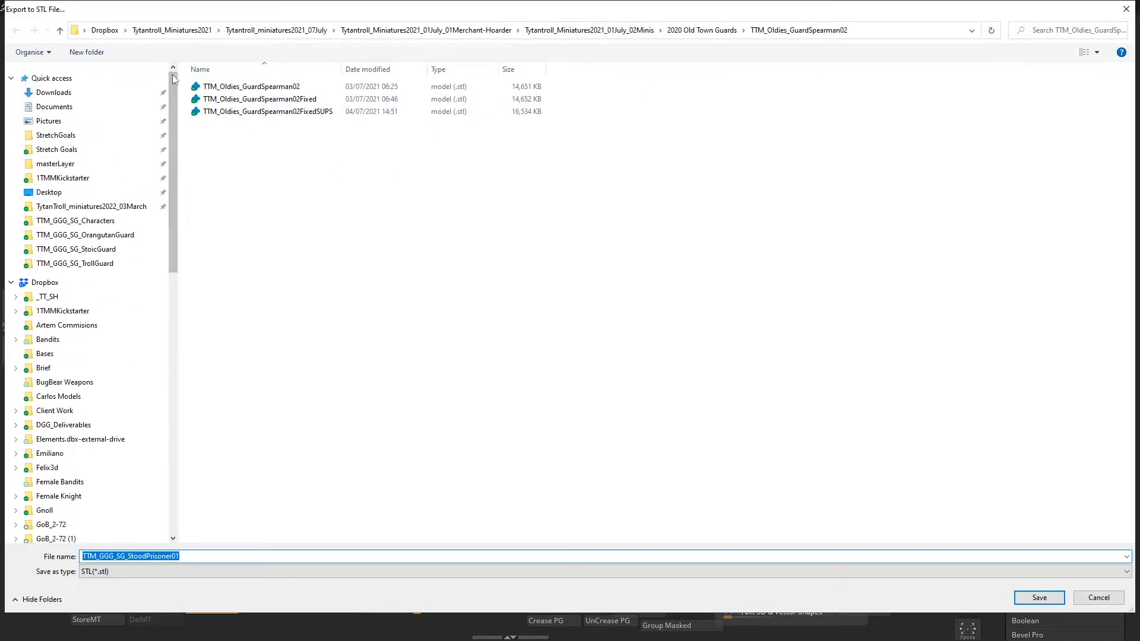
pyautogui.click(52, 78)
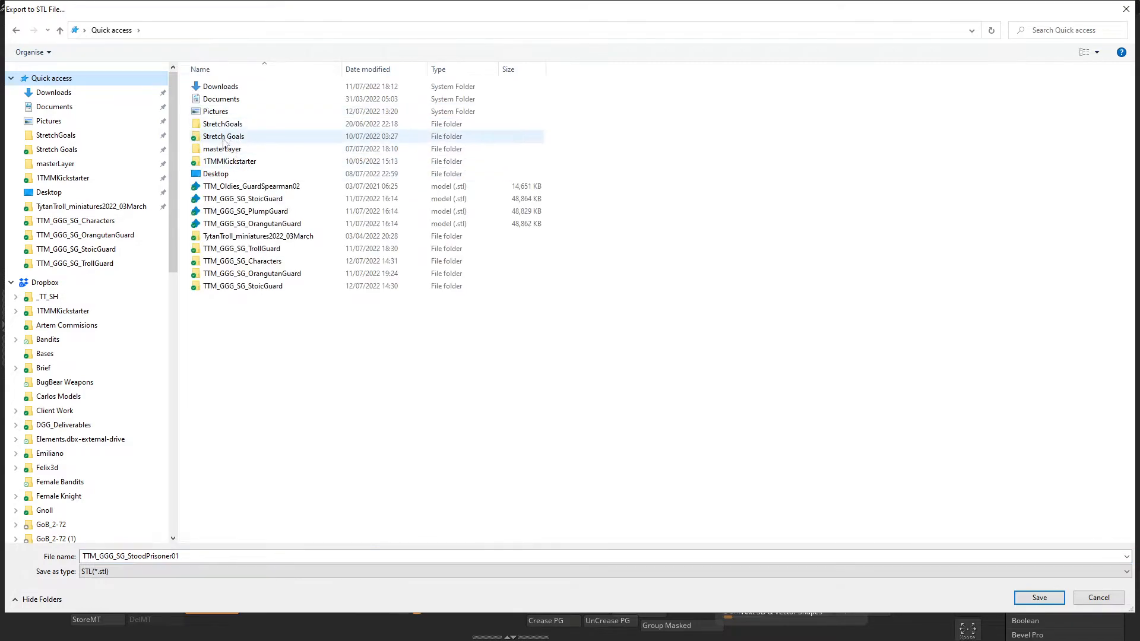
pyautogui.click(261, 185)
pyautogui.rightClick(260, 185)
pyautogui.rightClick(307, 199)
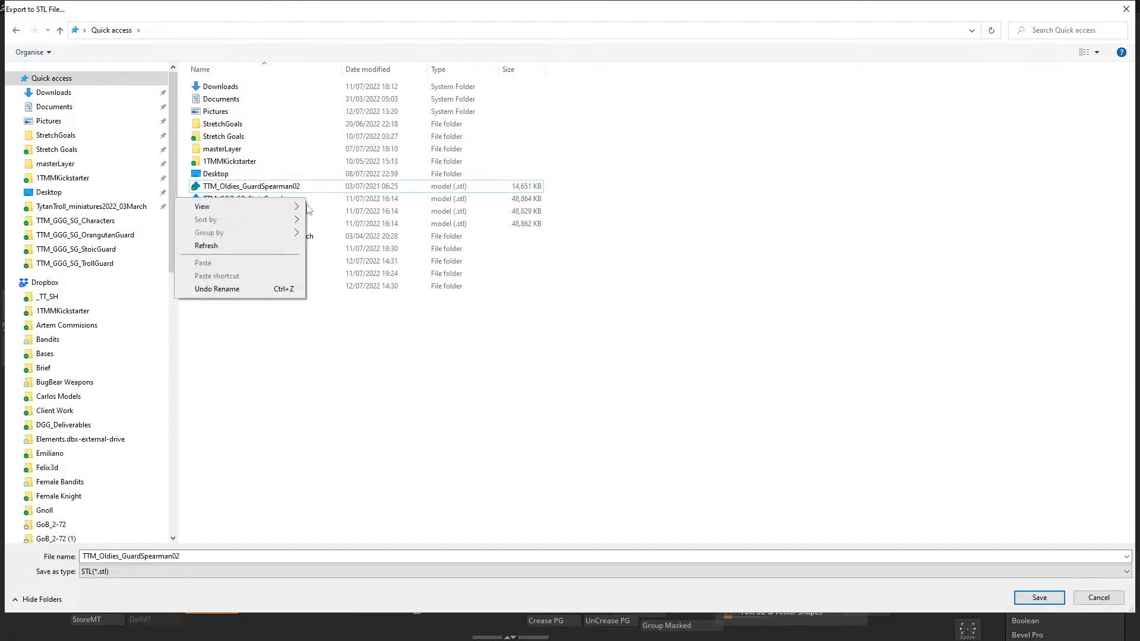
pyautogui.click(70, 275)
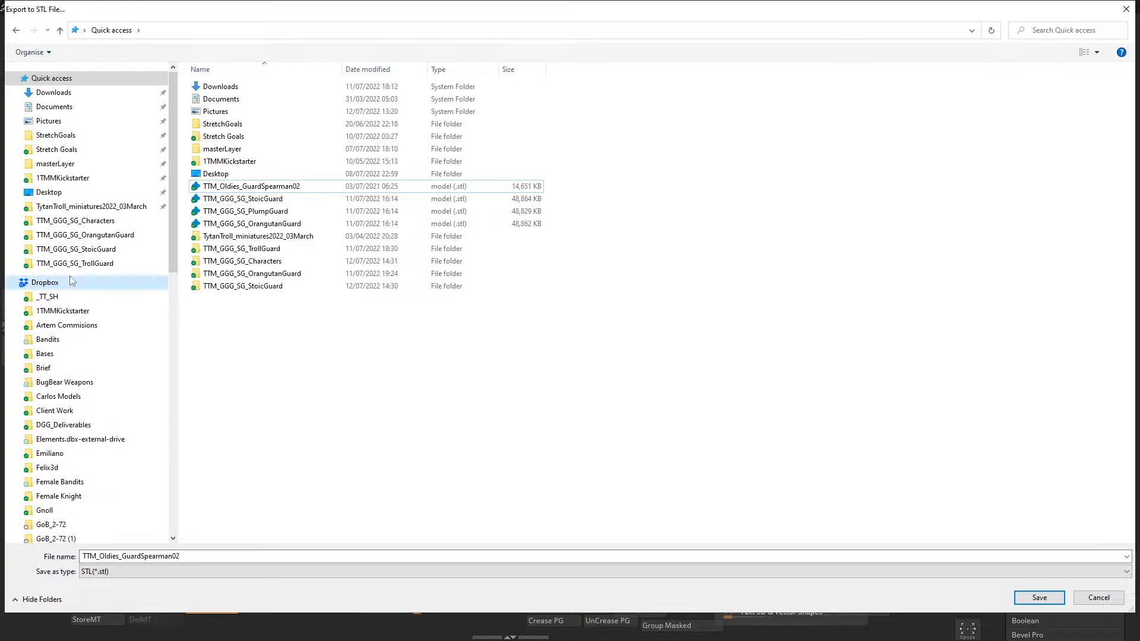
# Step: Browse to the TTM_GGG_SG_StoodPrisoner01 export folder under Dropbox, 1TMMKickstarter, Kickstarter, Stretch Goals, Prisoners
pyautogui.click(69, 278)
pyautogui.doubleClick(305, 130)
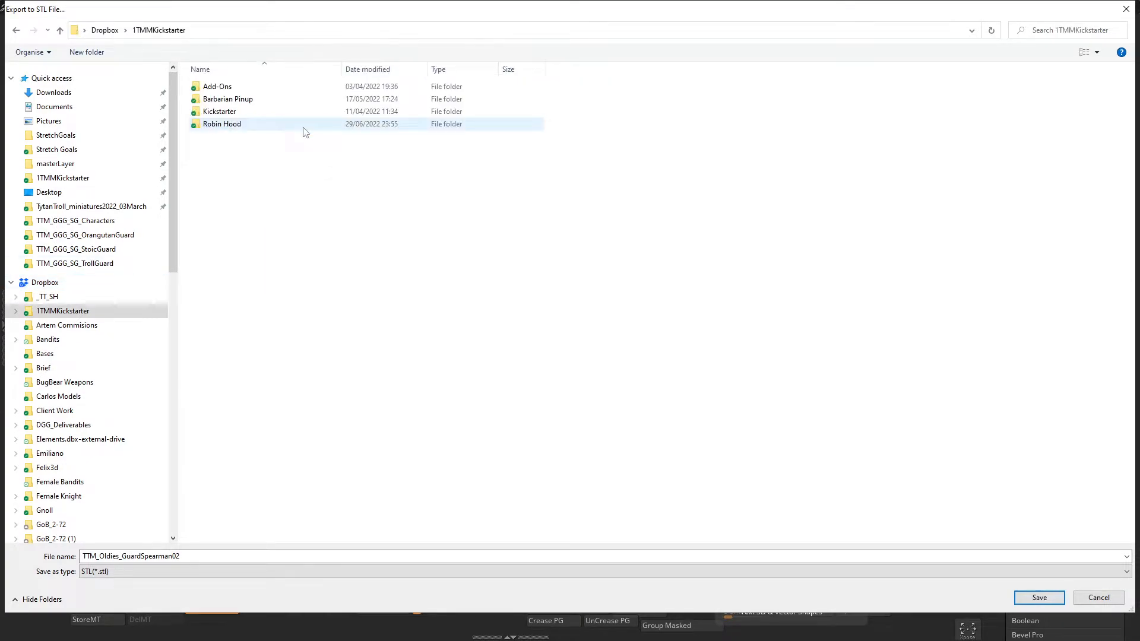
pyautogui.doubleClick(246, 112)
pyautogui.doubleClick(244, 99)
pyautogui.doubleClick(217, 124)
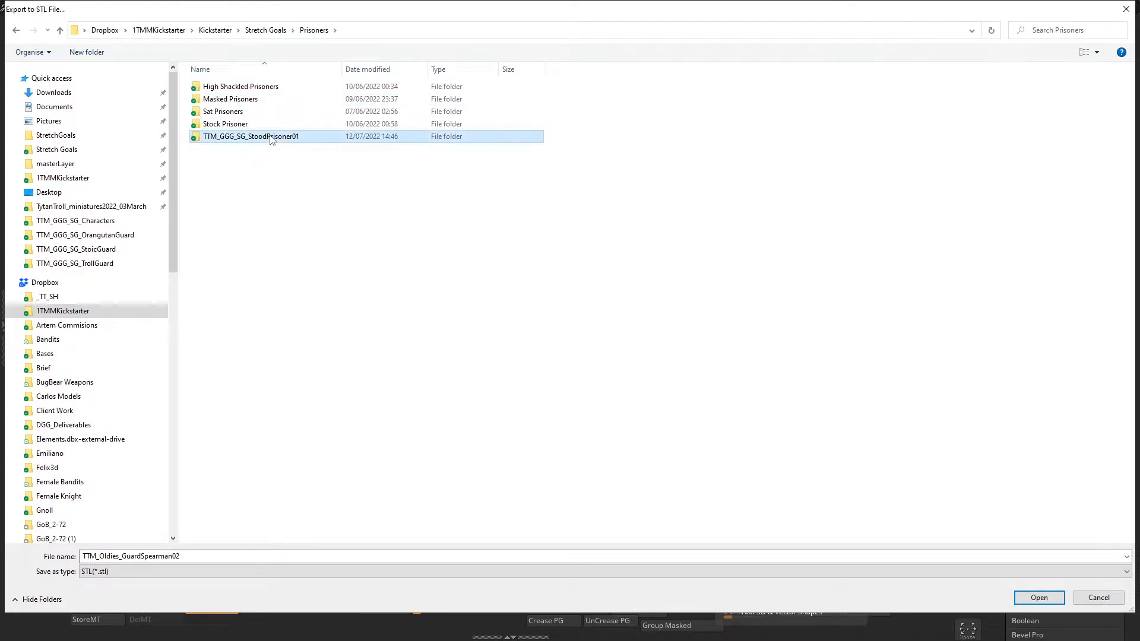
pyautogui.doubleClick(256, 136)
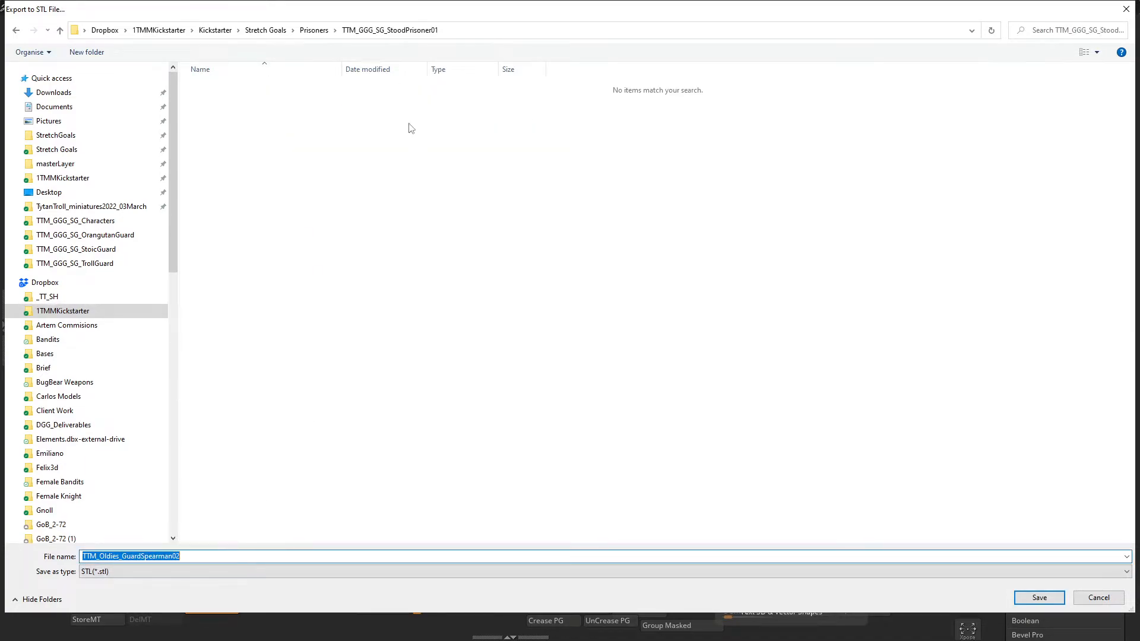
# Step: Save the STL as TTM_GGG_SG_StoodPrisoner01 in the Prisoners subfolder of the same name
pyautogui.click(318, 30)
pyautogui.click(249, 137)
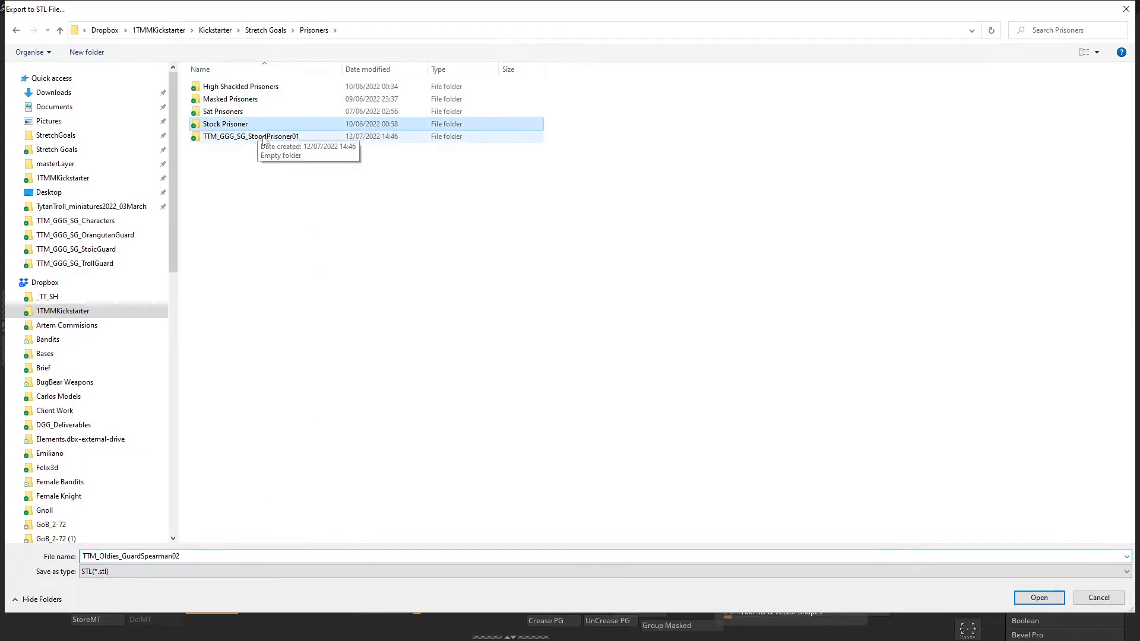
pyautogui.doubleClick(301, 141)
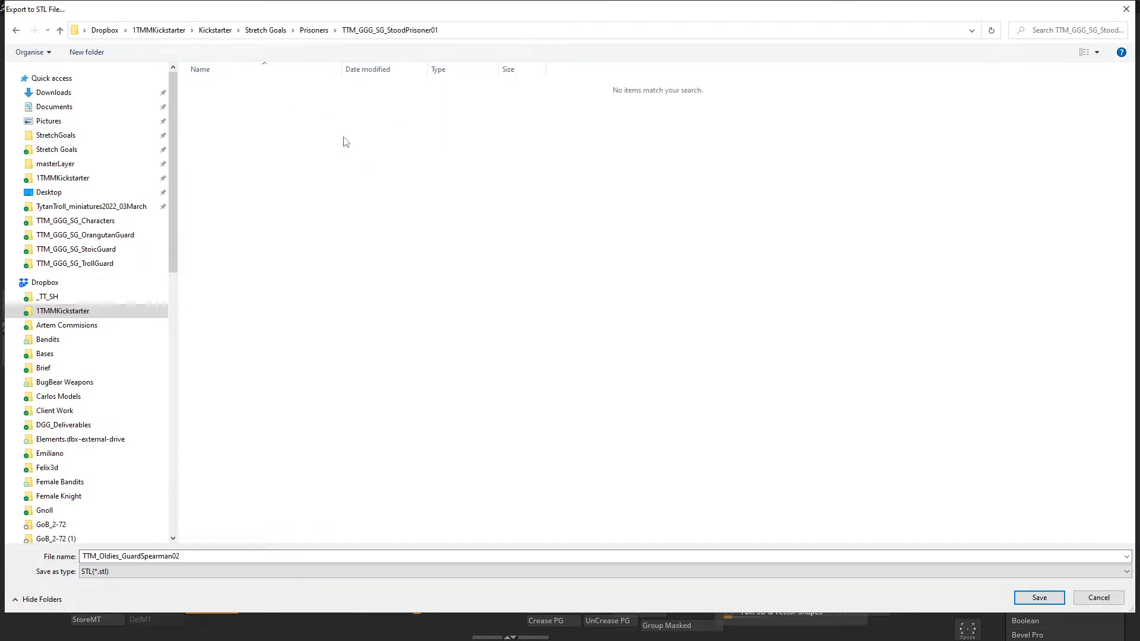
pyautogui.click(1039, 597)
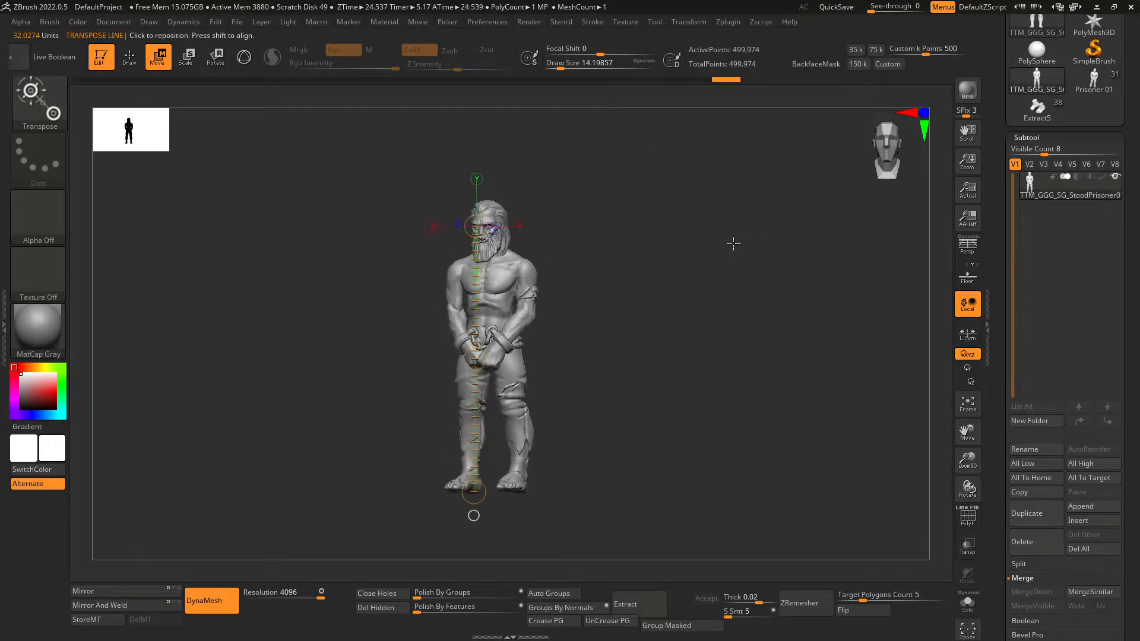
pyautogui.moveTo(743, 241); pyautogui.dragTo(802, 248)
pyautogui.moveTo(906, 188); pyautogui.dragTo(868, 150)
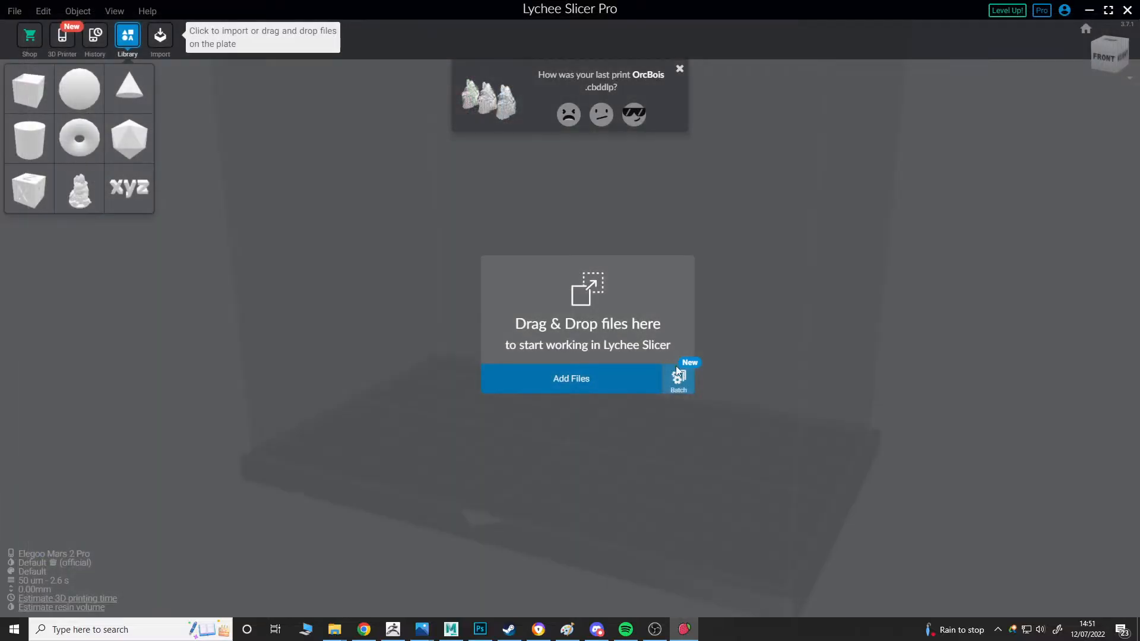
# Step: In Lychee Slicer, open the Batch Tool and choose the TTM_GGG_SG_StoodPrisoner01 STL from Stretch Goals, Prisoners as input
pyautogui.click(678, 379)
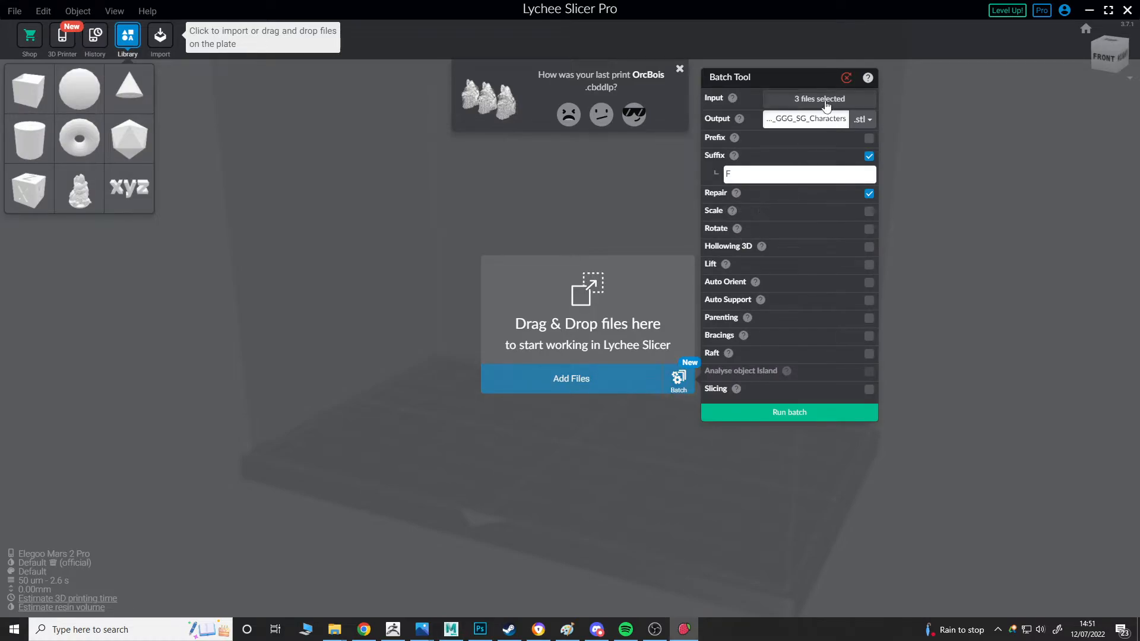
pyautogui.click(830, 101)
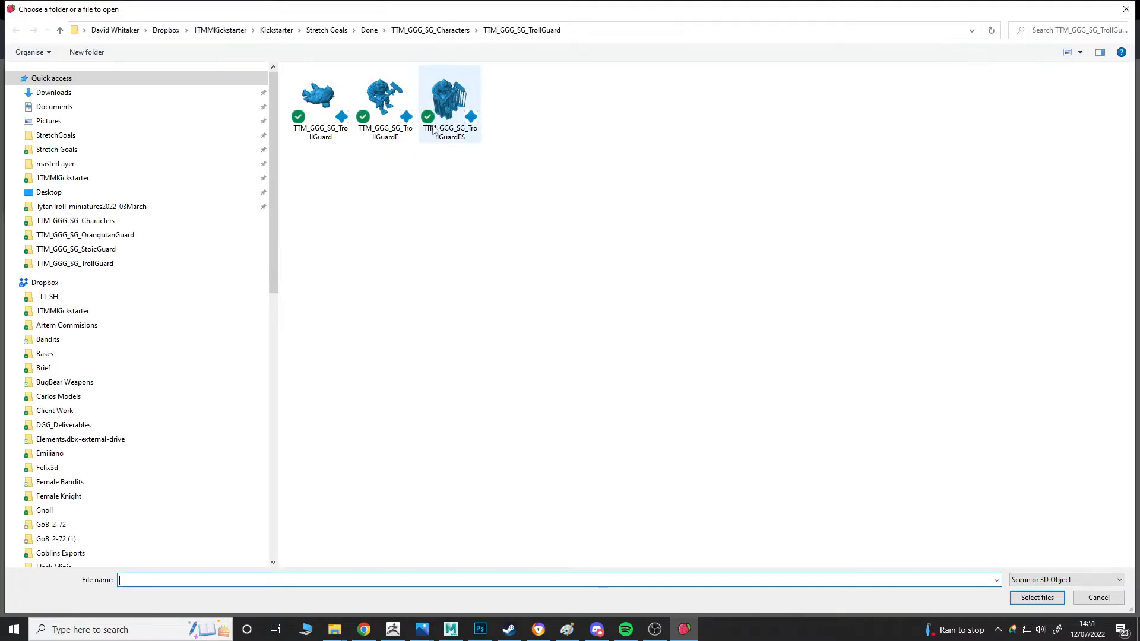
pyautogui.click(436, 30)
pyautogui.click(365, 32)
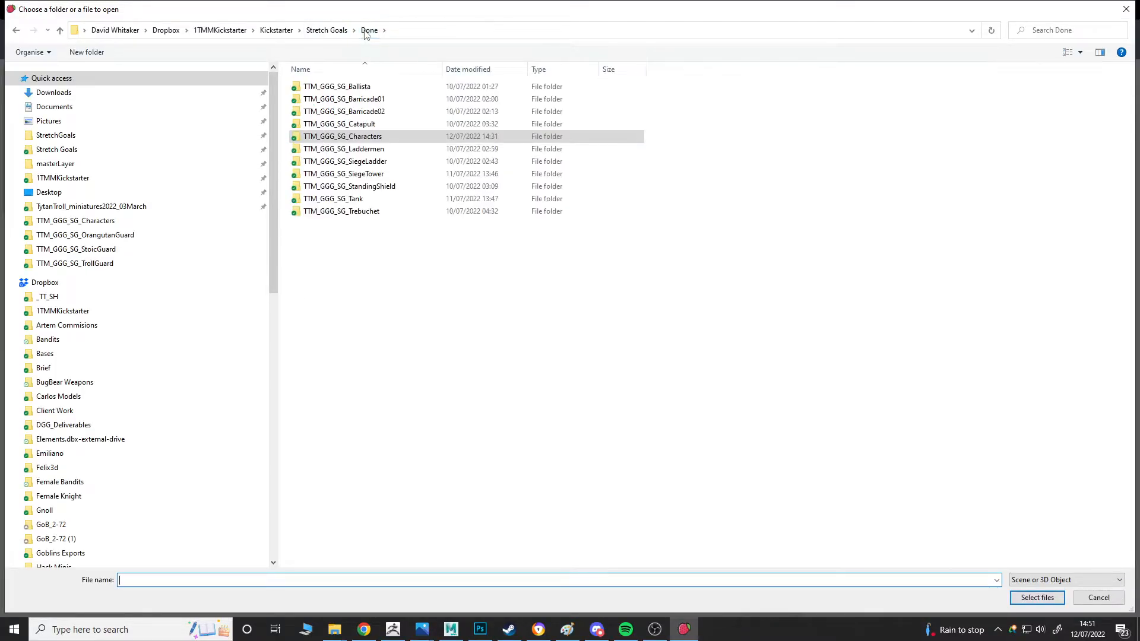
pyautogui.click(327, 31)
pyautogui.doubleClick(323, 124)
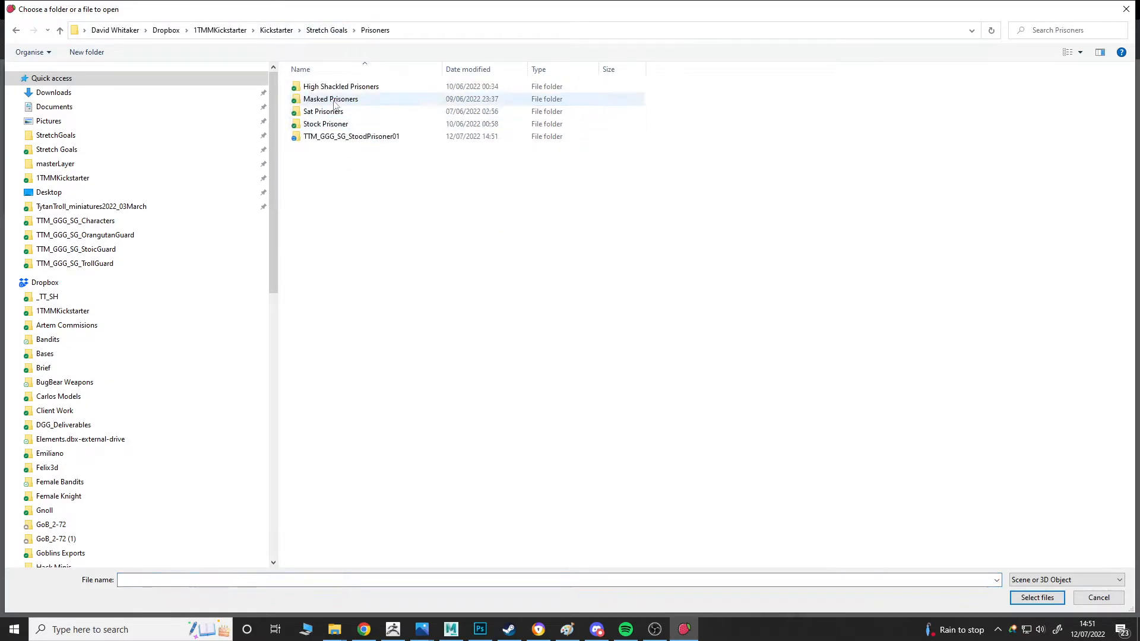
pyautogui.doubleClick(343, 141)
pyautogui.doubleClick(345, 90)
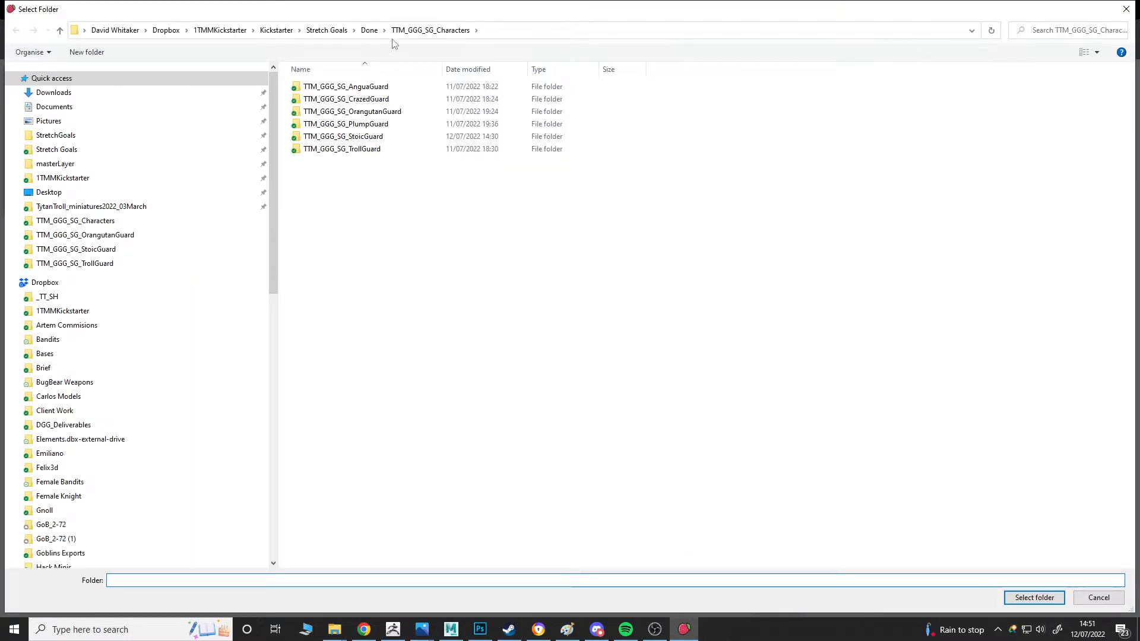
# Step: Set the batch output to the TTM_GGG_SG_StoodPrisoner01 folder under Prisoners and run the STL repair with suffix F
pyautogui.click(370, 31)
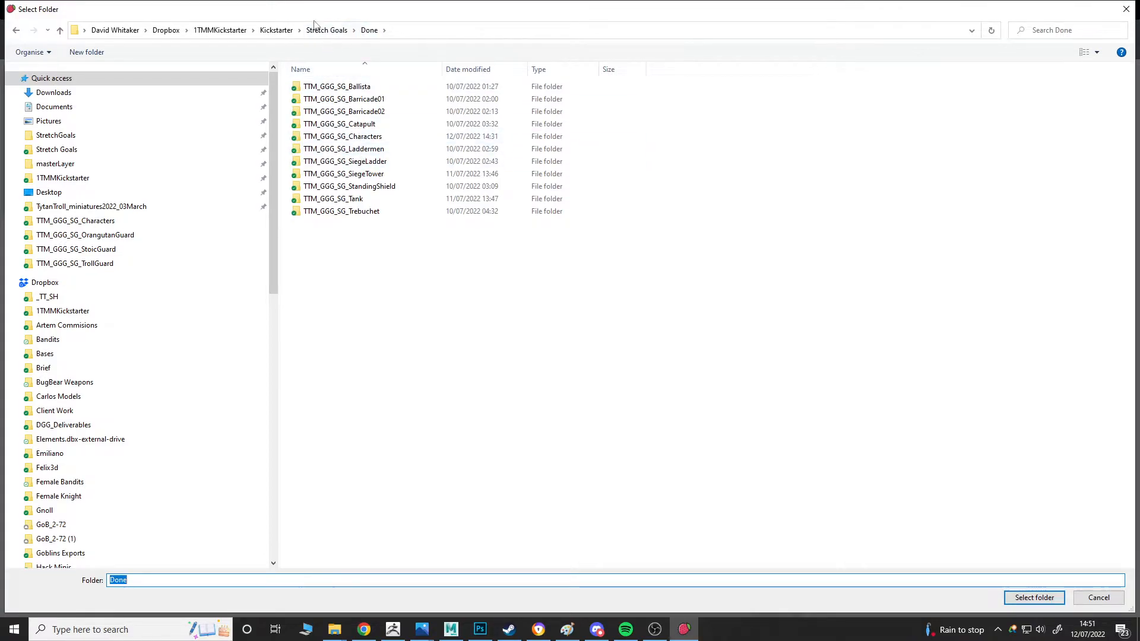
pyautogui.click(327, 30)
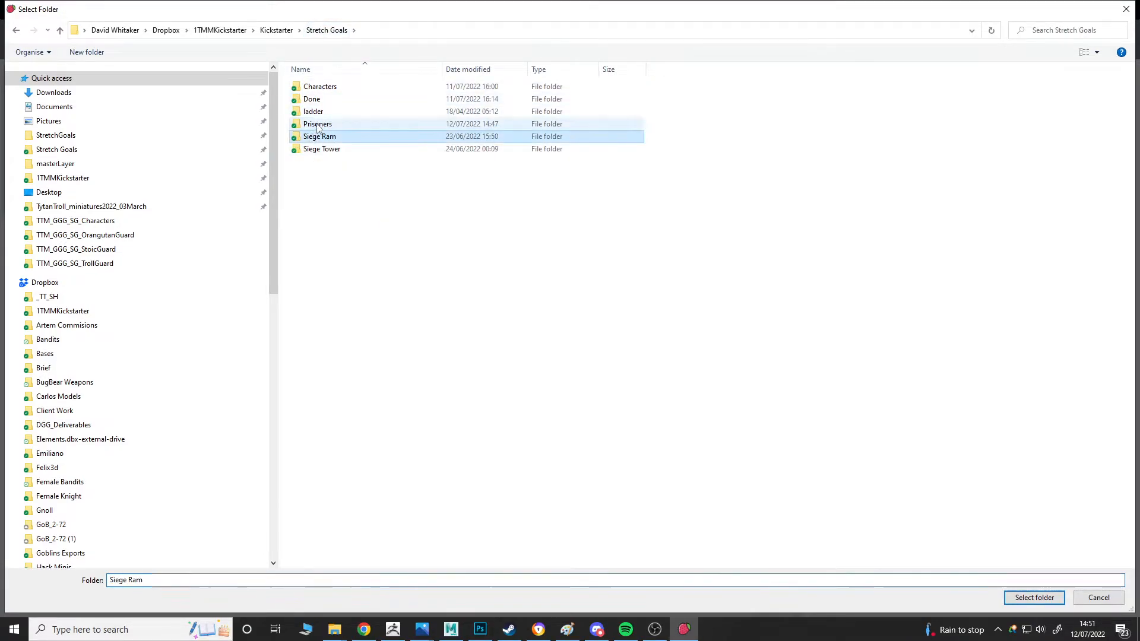
pyautogui.doubleClick(330, 123)
pyautogui.doubleClick(351, 136)
pyautogui.click(1033, 598)
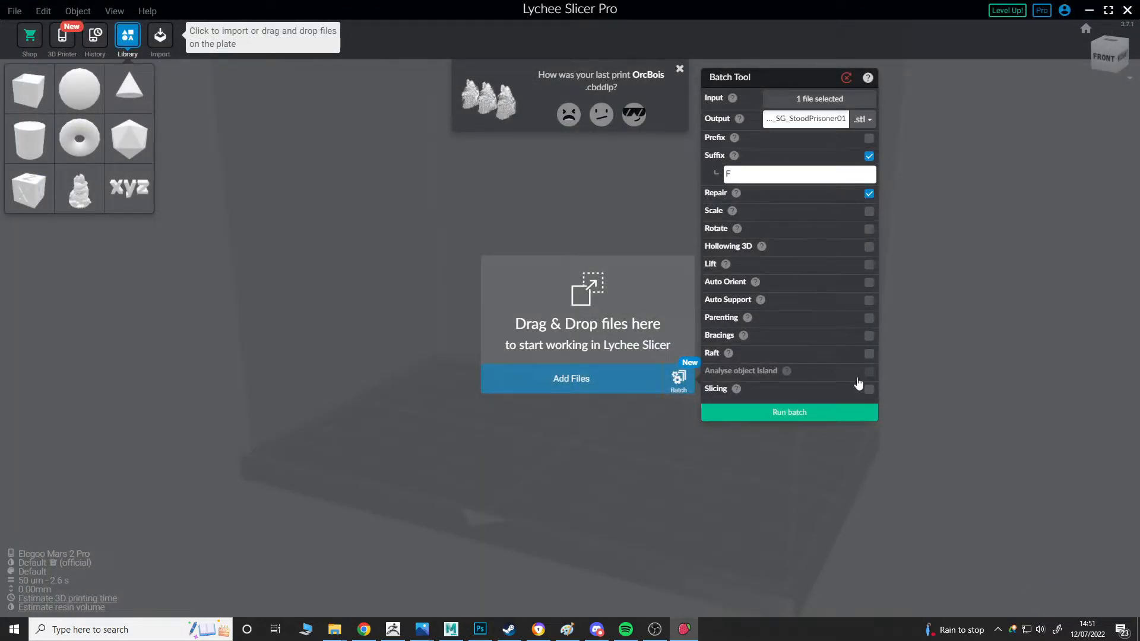
pyautogui.click(809, 419)
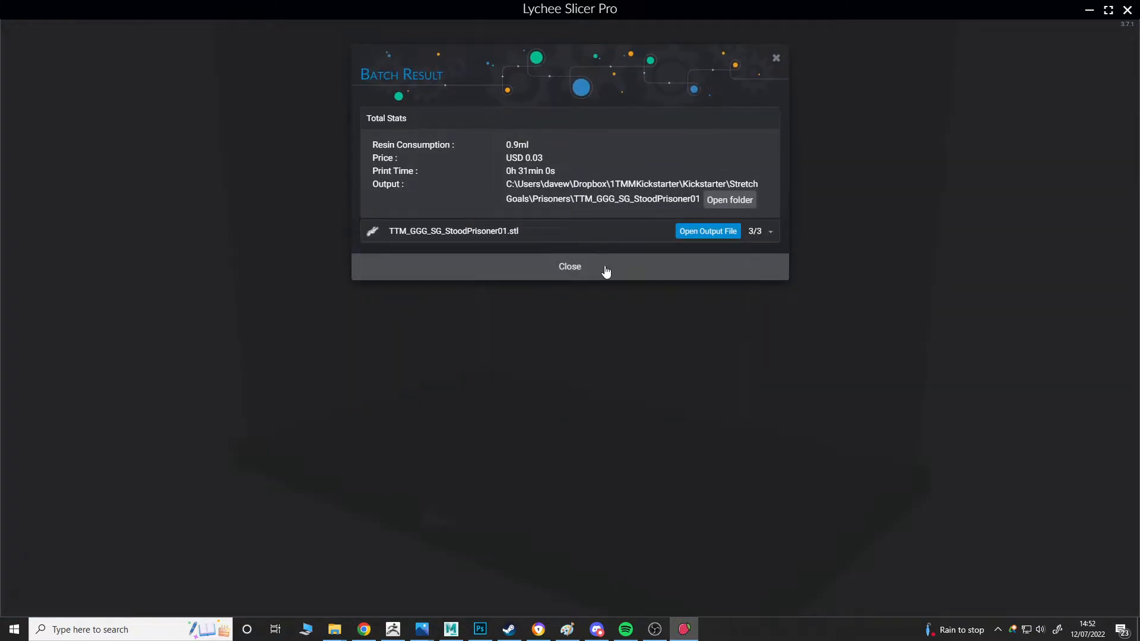
pyautogui.click(606, 268)
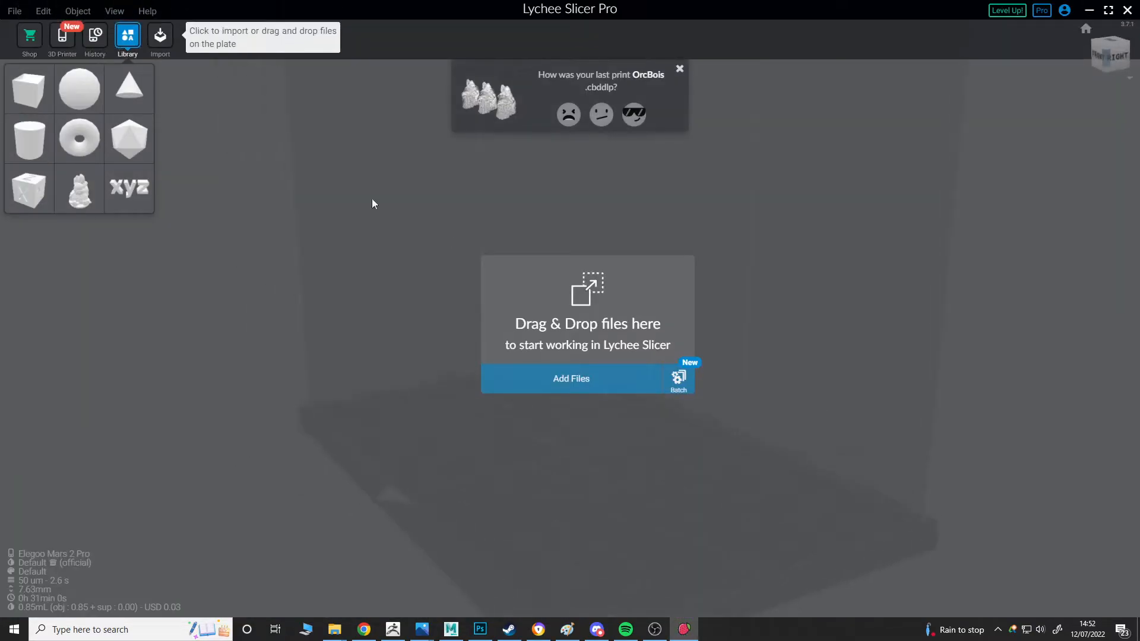
# Step: Load the unrepaired TTM_GGG_SG_StoodPrisoner01 STL to inspect its errors and discard it with a new scene
pyautogui.click(544, 391)
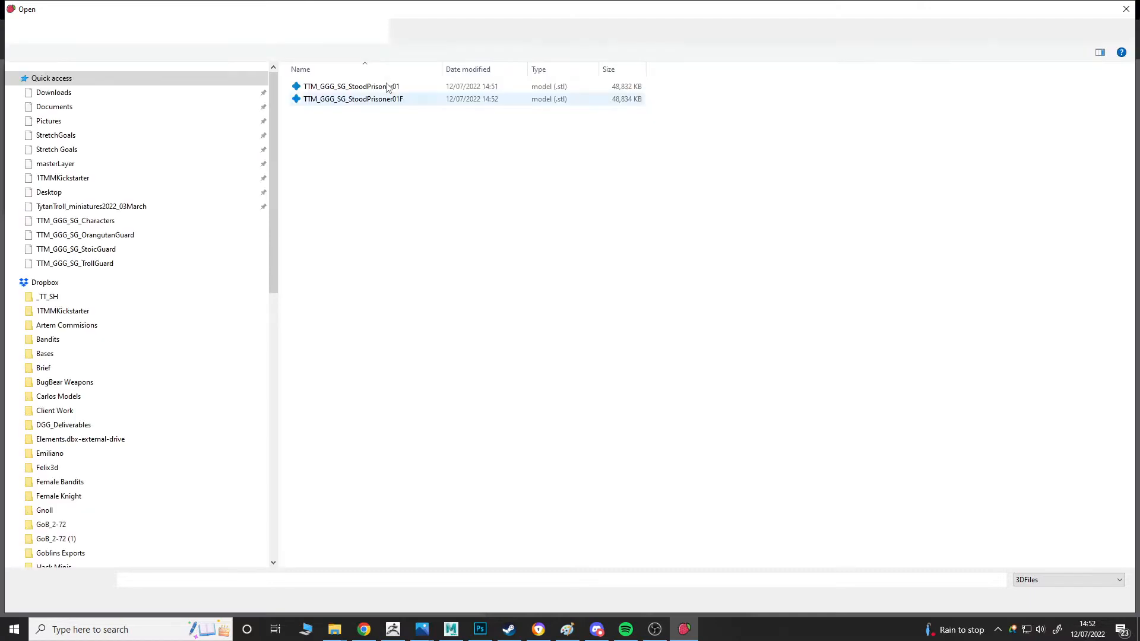
pyautogui.doubleClick(384, 91)
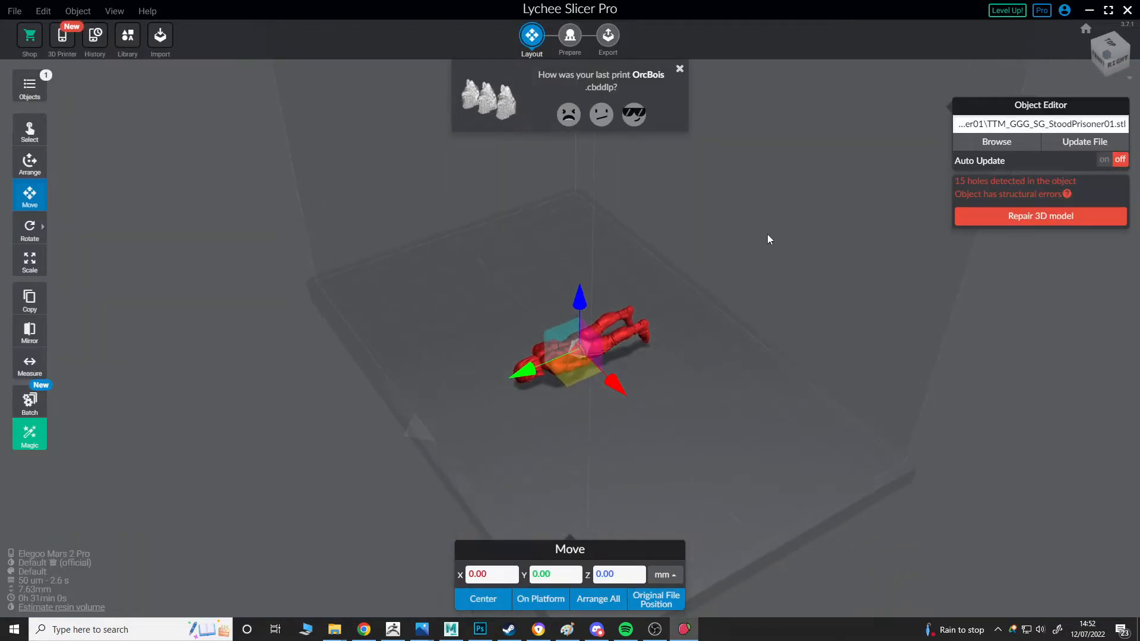
pyautogui.click(14, 12)
pyautogui.click(30, 29)
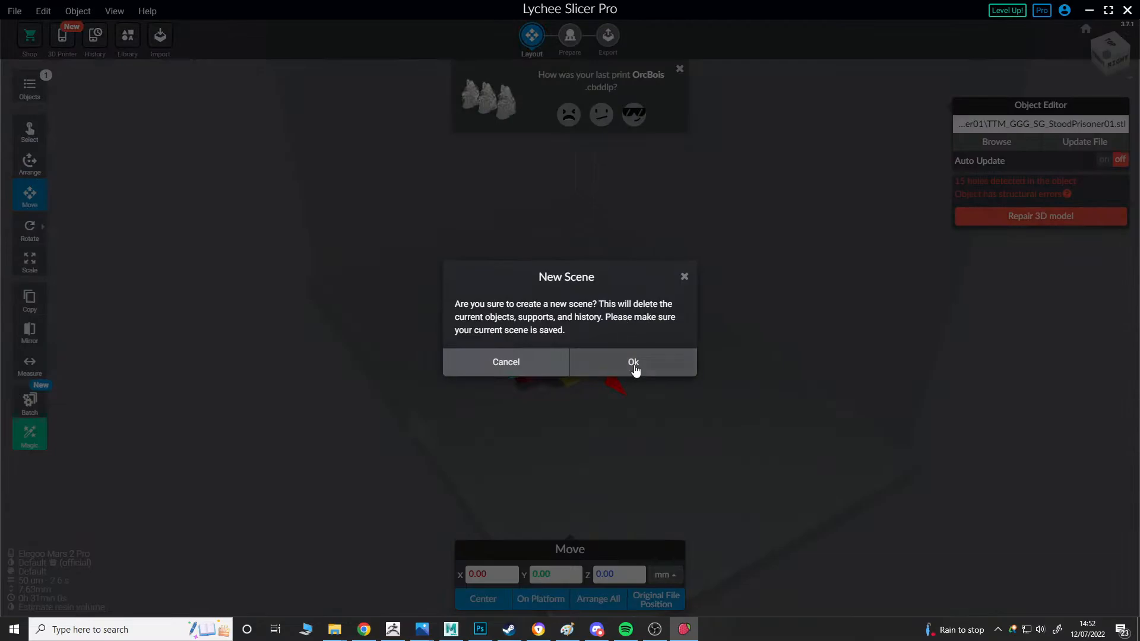
pyautogui.click(626, 359)
# Step: Load the repaired TTM_GGG_SG_StoodPrisoner01F STL and rotate the prisoner upright with a slight lean, about -106 degrees on X
pyautogui.click(590, 378)
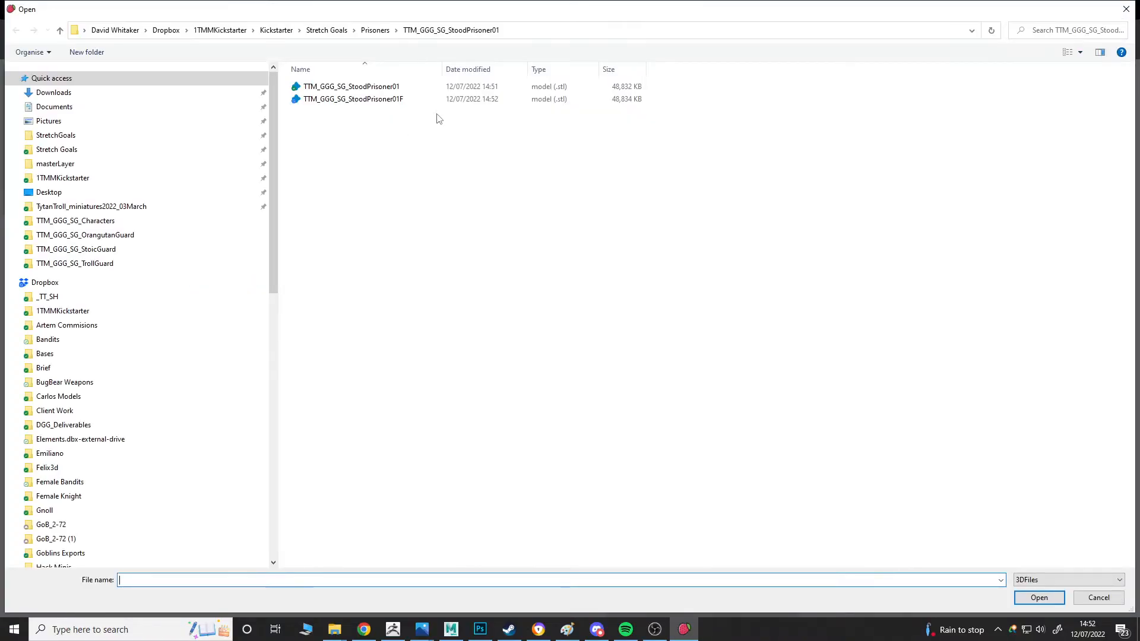
pyautogui.doubleClick(398, 102)
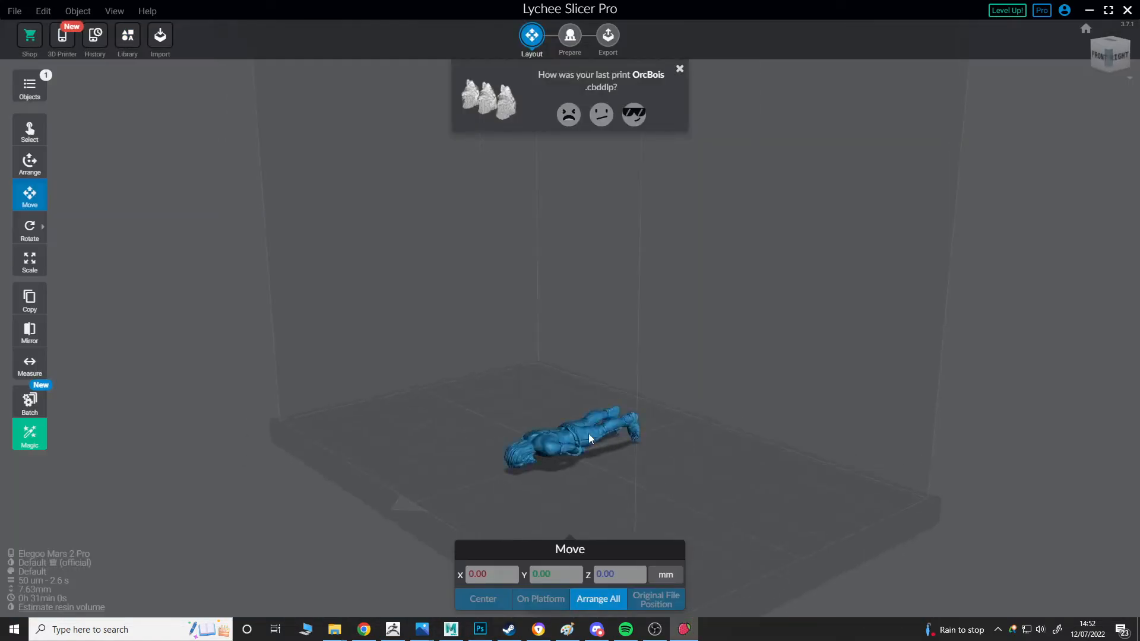
pyautogui.moveTo(36, 222)
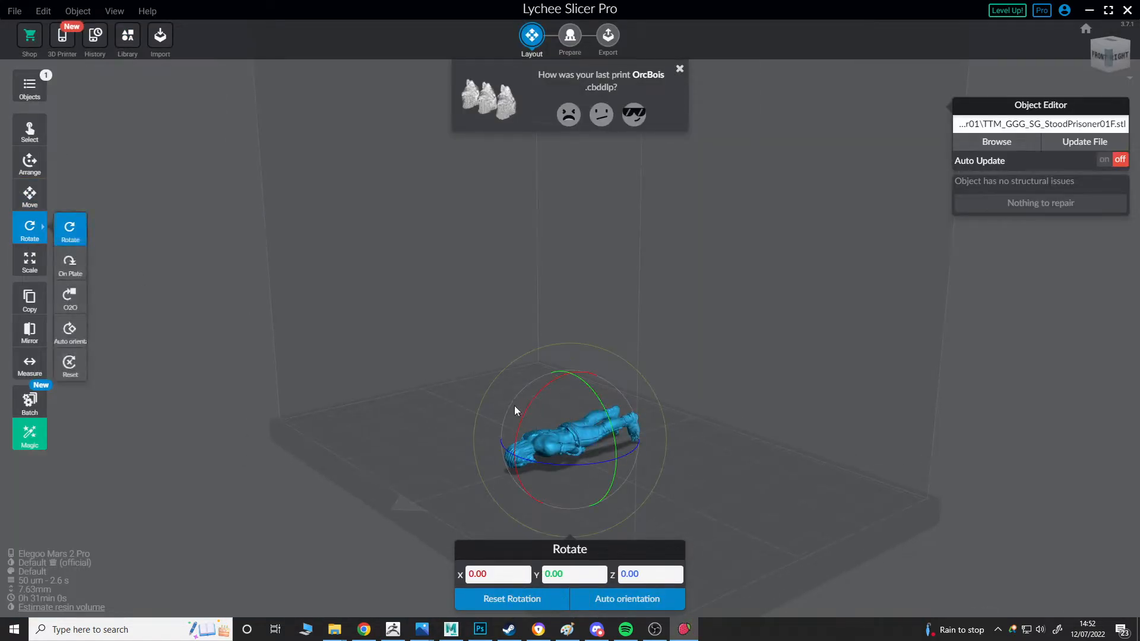
pyautogui.moveTo(642, 312); pyautogui.dragTo(643, 312)
pyautogui.moveTo(801, 315); pyautogui.dragTo(922, 317, button='right')
pyautogui.scroll(8, 809, 365)
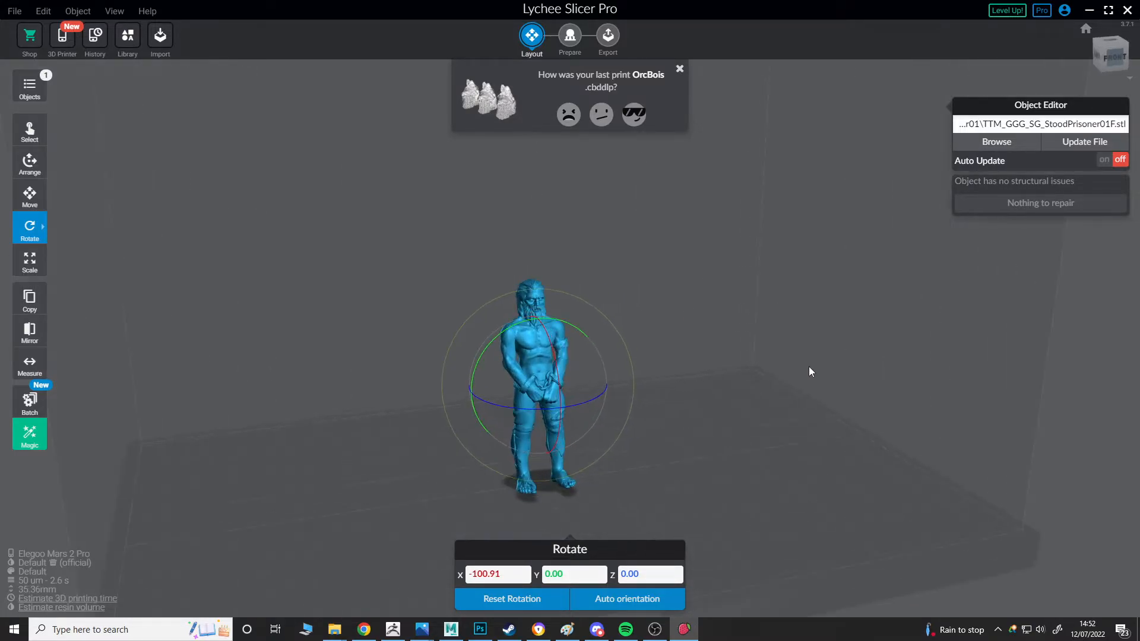
pyautogui.moveTo(725, 430); pyautogui.dragTo(864, 306, button='middle')
pyautogui.moveTo(864, 306); pyautogui.dragTo(760, 262, button='right')
pyautogui.moveTo(760, 263)
pyautogui.mouseDown()
pyautogui.moveTo(739, 224)
pyautogui.moveTo(744, 249)
pyautogui.moveTo(742, 225)
pyautogui.moveTo(754, 246)
pyautogui.mouseUp()
pyautogui.moveTo(755, 251); pyautogui.dragTo(412, 246, button='right')
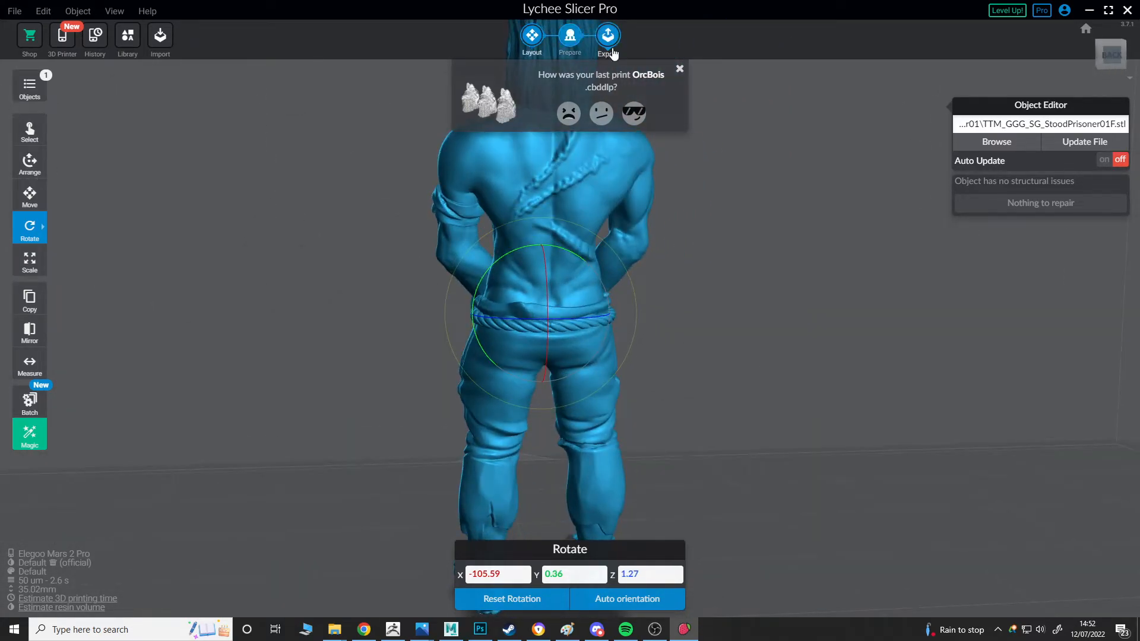
# Step: Switch to the Prepare stage and lift the model twice by 2 mm
pyautogui.click(569, 37)
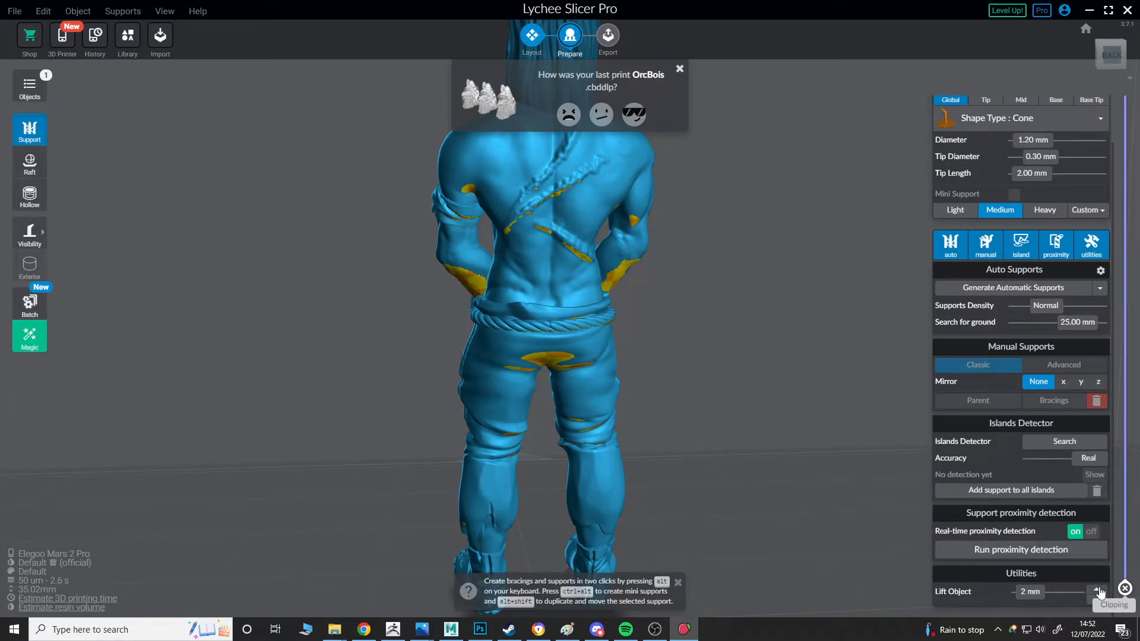
pyautogui.click(1098, 589)
pyautogui.click(1098, 588)
# Step: Place medium supports manually under the heels and soles of both feet
pyautogui.moveTo(712, 373); pyautogui.dragTo(671, 166, button='right')
pyautogui.scroll(2, 679, 267)
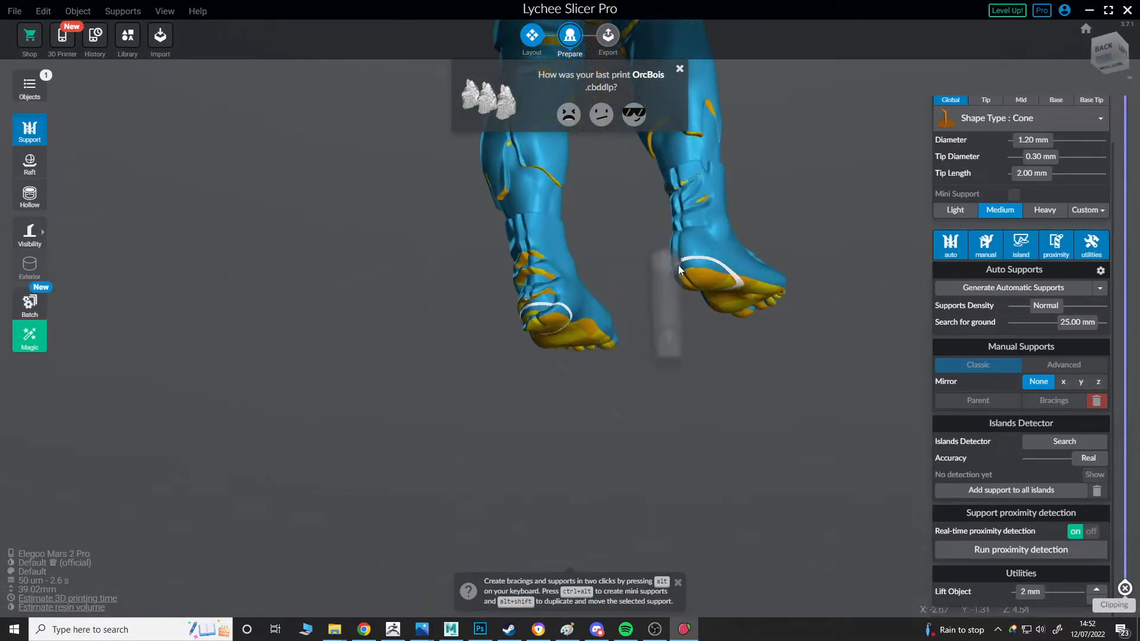
pyautogui.click(691, 277)
pyautogui.click(546, 328)
pyautogui.moveTo(547, 321); pyautogui.dragTo(460, 372, button='right')
pyautogui.click(460, 373)
pyautogui.click(484, 400)
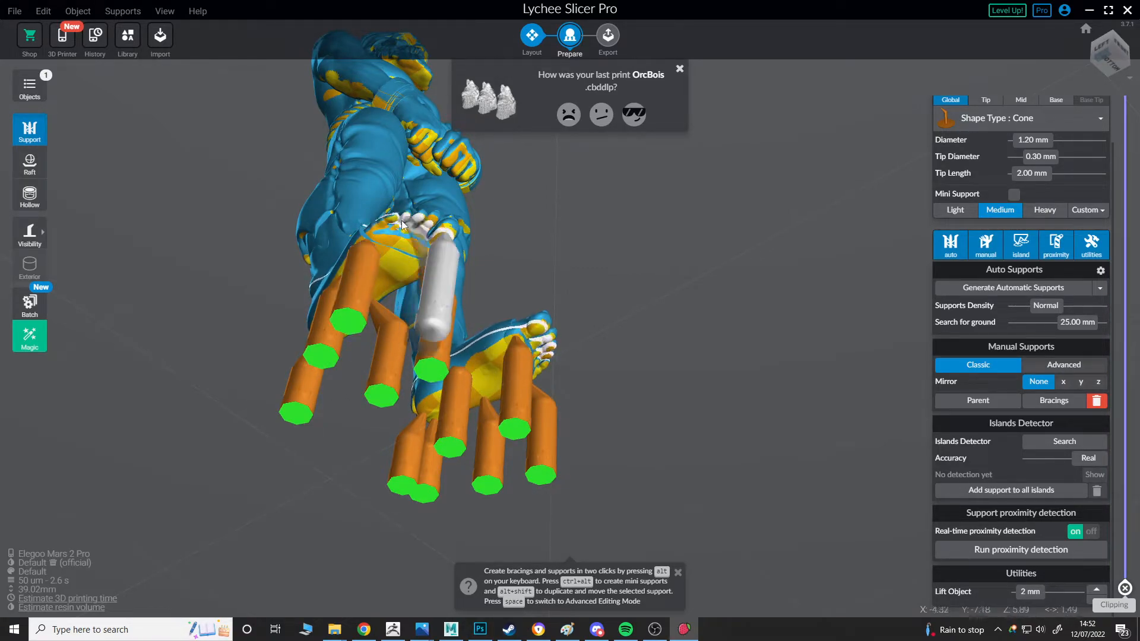
# Step: Place light supports with a 0.60 mm diameter and 0.12 mm tip under the toes of both feet
pyautogui.moveTo(468, 226); pyautogui.dragTo(802, 279, button='right')
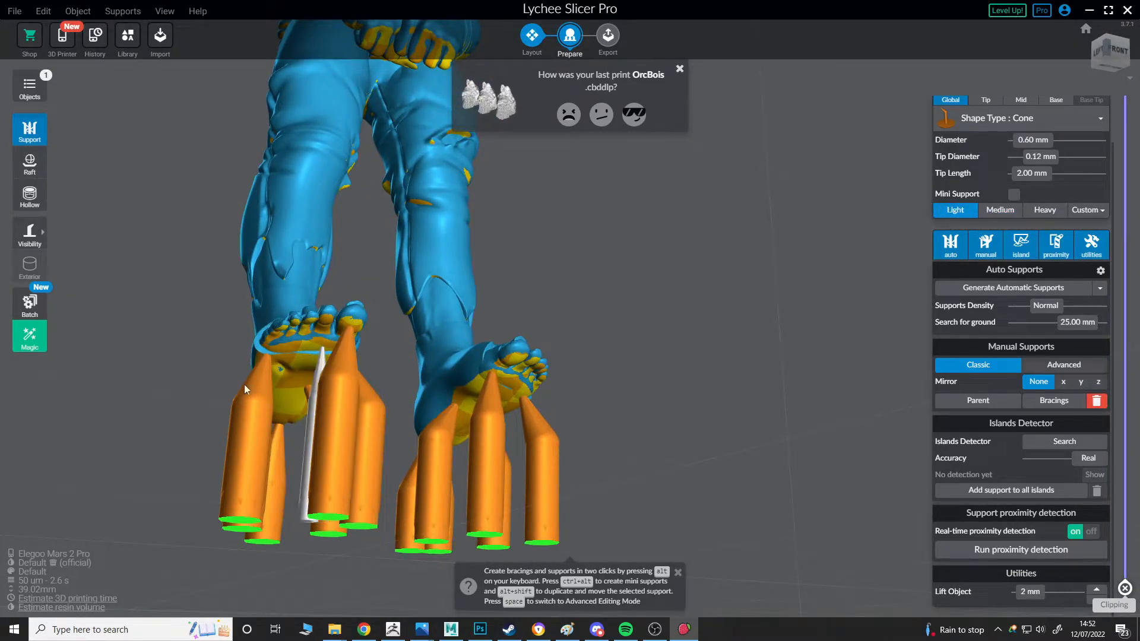
pyautogui.moveTo(276, 372); pyautogui.dragTo(280, 345, button='right')
pyautogui.moveTo(340, 314); pyautogui.dragTo(332, 276, button='right')
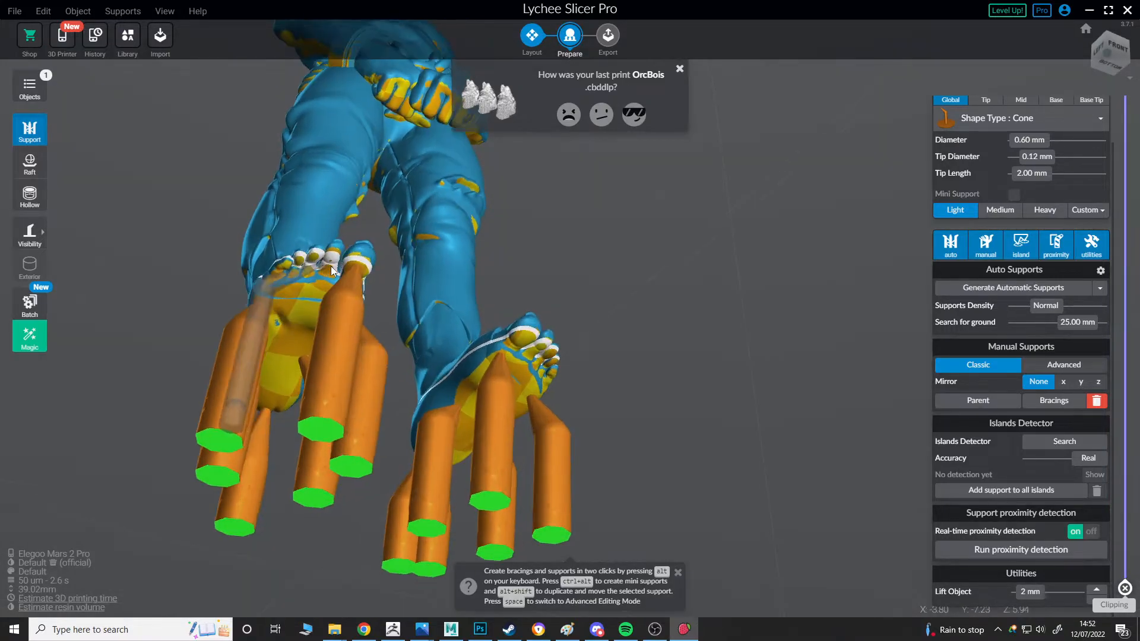
pyautogui.scroll(4, 281, 284)
pyautogui.moveTo(162, 243); pyautogui.dragTo(105, 261, button='right')
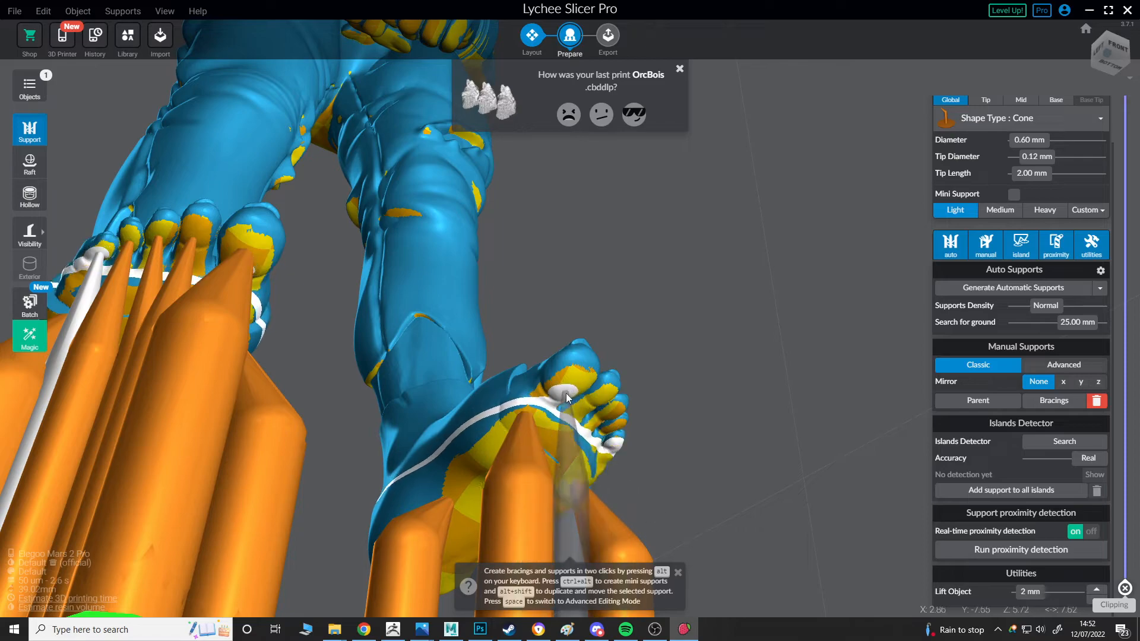
pyautogui.moveTo(567, 398); pyautogui.dragTo(518, 399, button='right')
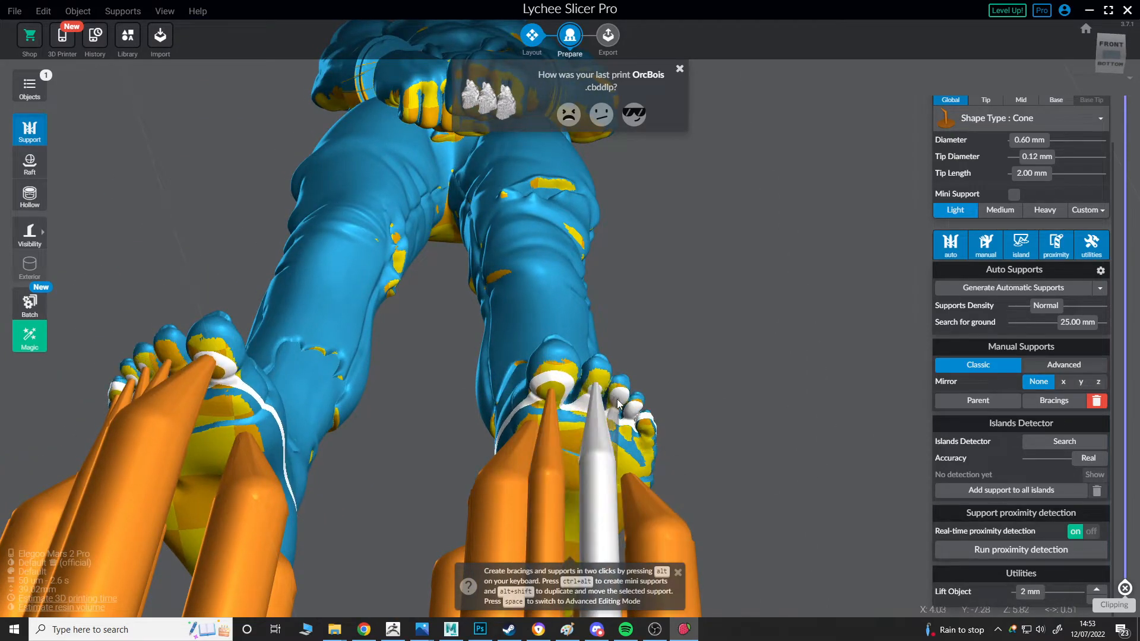
pyautogui.click(618, 399)
pyautogui.click(309, 398)
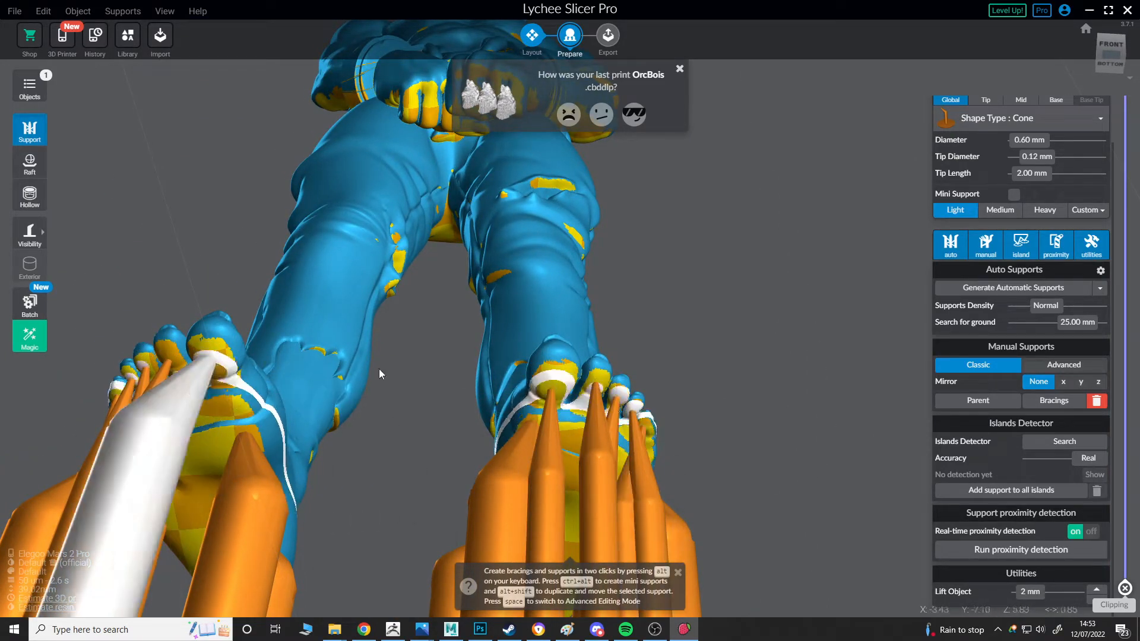
pyautogui.moveTo(466, 284); pyautogui.dragTo(326, 322, button='right')
pyautogui.click(940, 218)
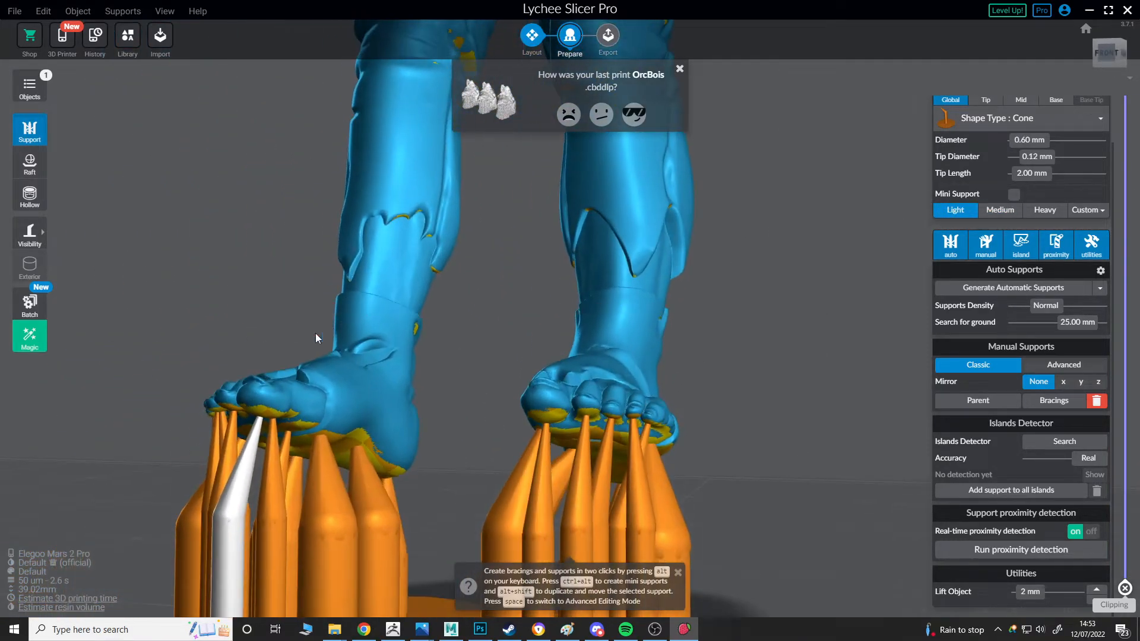
# Step: Place medium supports with a 1.20 mm diameter along the backs of the legs, from the ankle to the folds behind both knees
pyautogui.moveTo(380, 363); pyautogui.dragTo(825, 334, button='right')
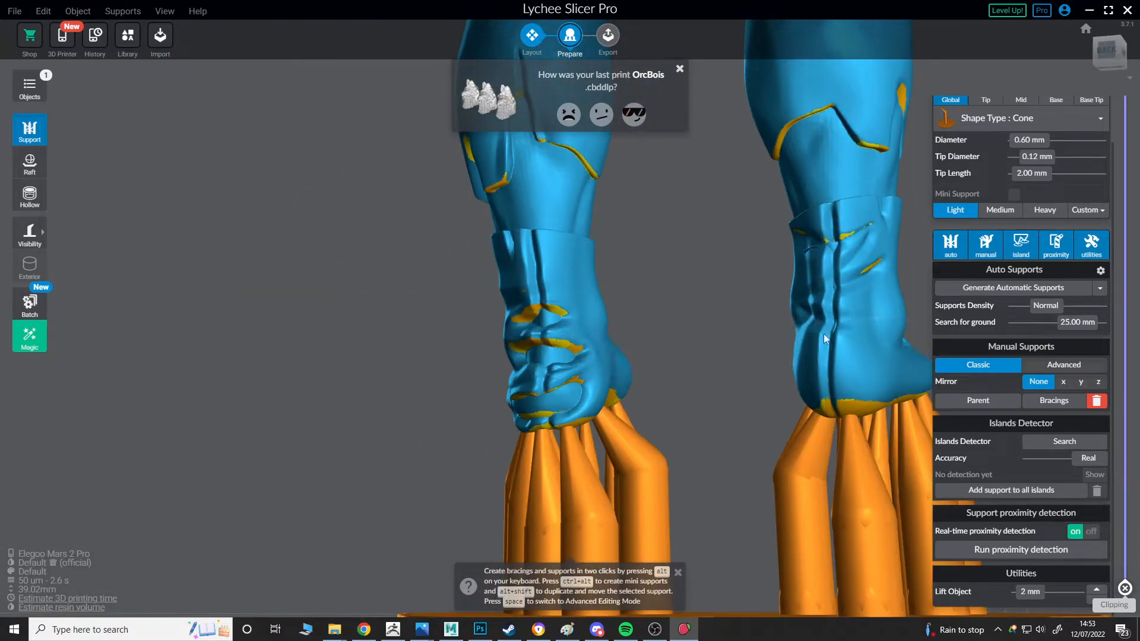
pyautogui.click(537, 392)
pyautogui.moveTo(576, 235); pyautogui.dragTo(637, 297, button='middle')
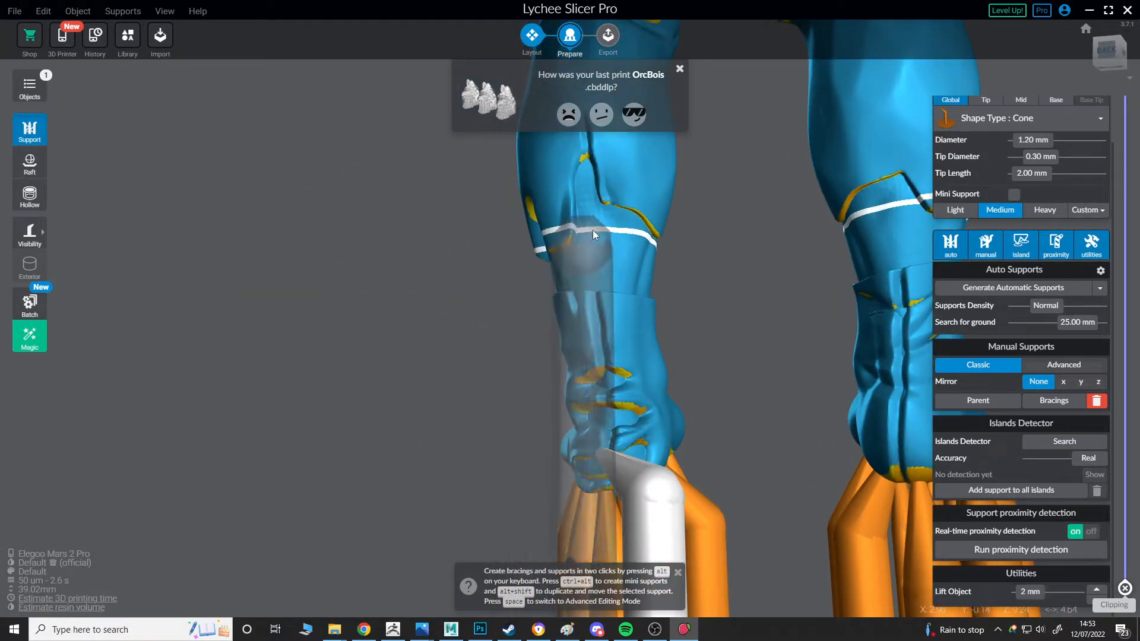
pyautogui.moveTo(586, 227); pyautogui.dragTo(601, 291, button='middle')
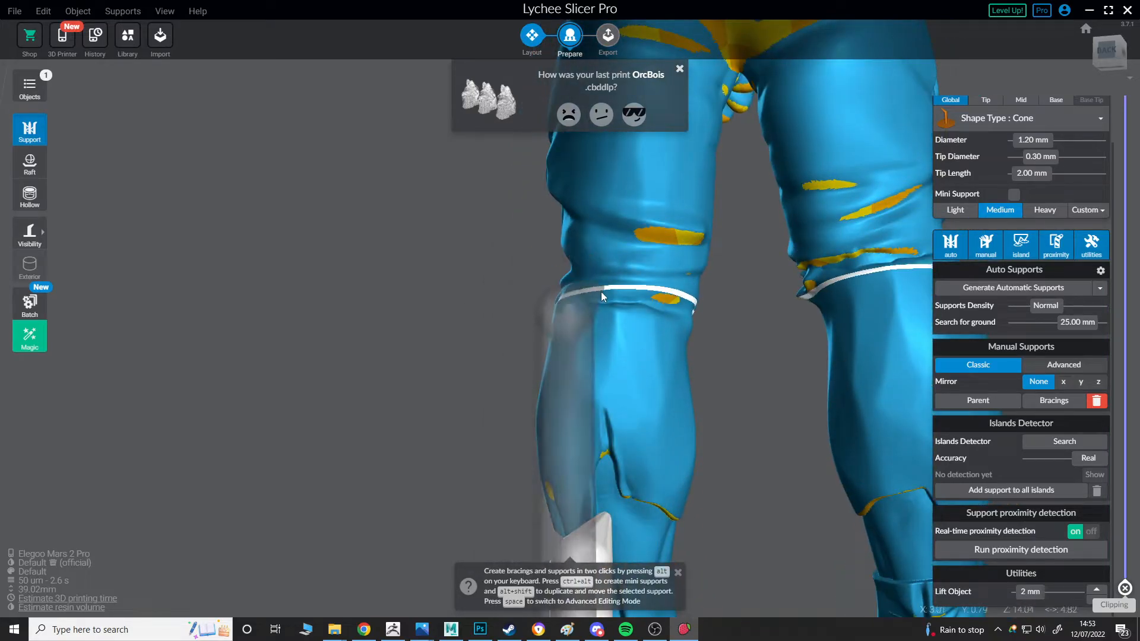
pyautogui.click(615, 230)
pyautogui.moveTo(618, 231); pyautogui.dragTo(577, 425, button='middle')
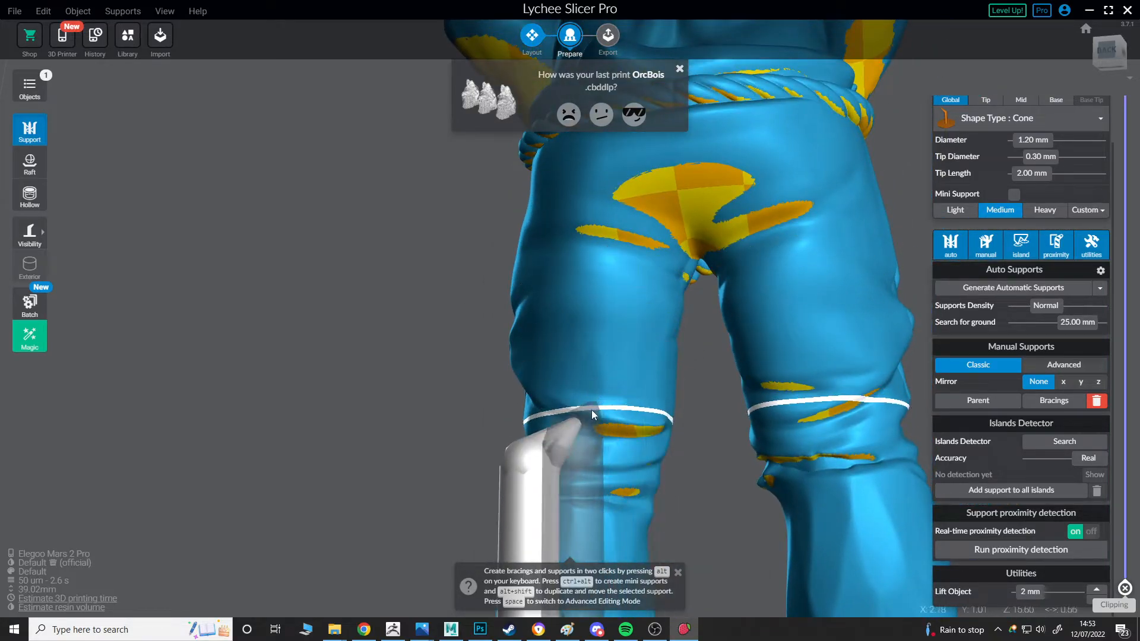
pyautogui.click(603, 437)
pyautogui.click(821, 416)
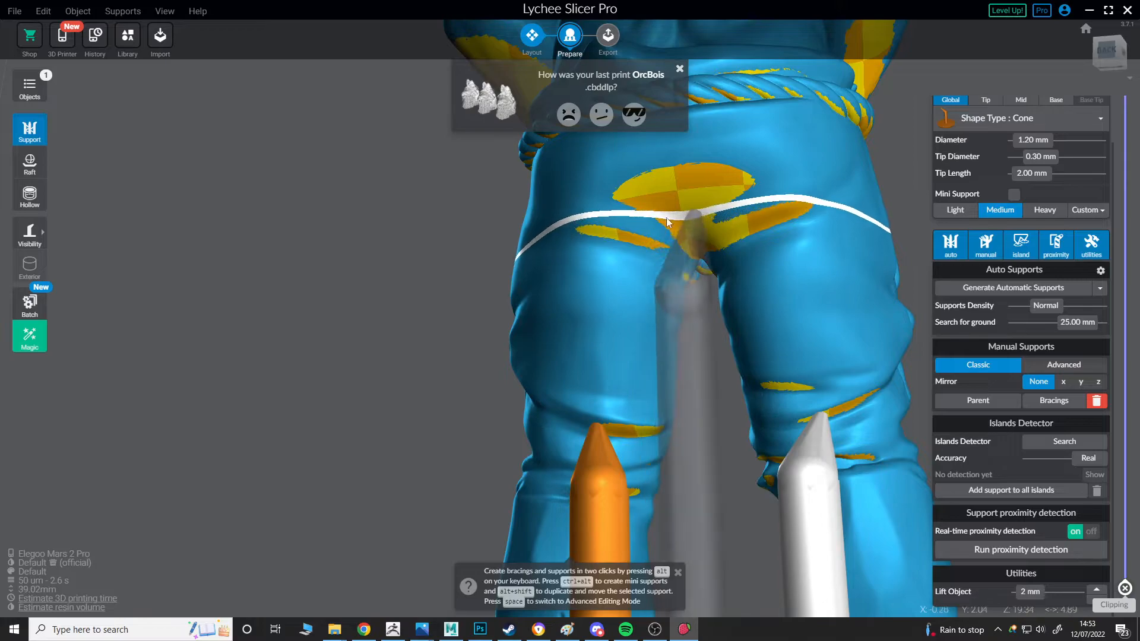
# Step: Add medium supports under the buttocks, elbows and upper arm on the back of the figure
pyautogui.click(635, 202)
pyautogui.click(717, 194)
pyautogui.click(689, 200)
pyautogui.moveTo(765, 218); pyautogui.dragTo(817, 227, button='right')
pyautogui.click(614, 433)
pyautogui.click(871, 286)
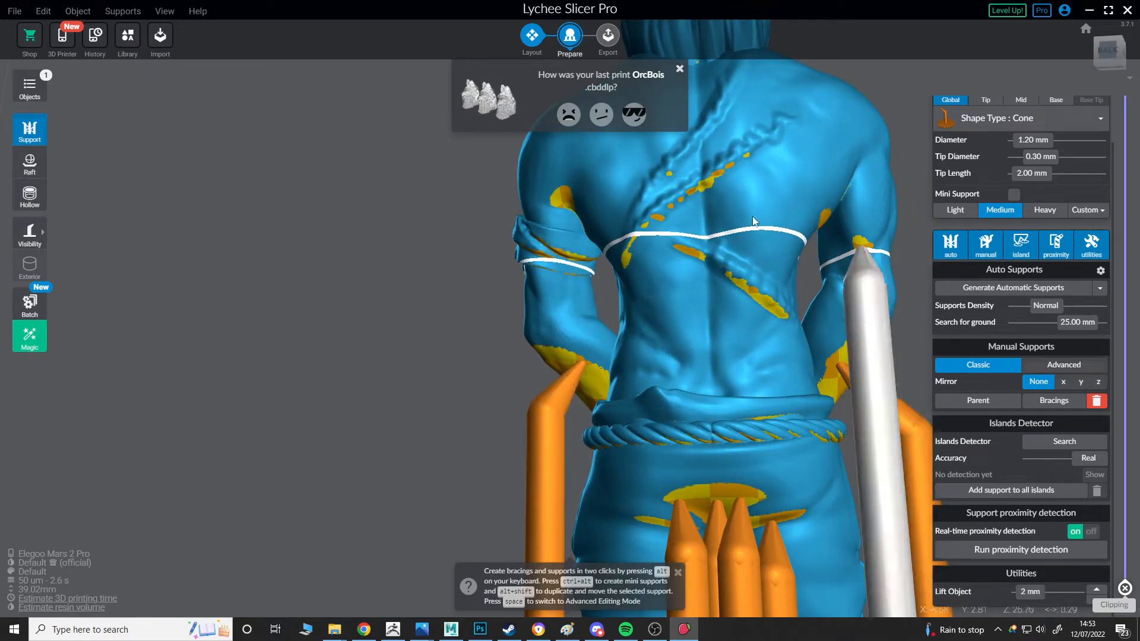
# Step: Place medium supports under the beard and the tip of the nose
pyautogui.moveTo(581, 211); pyautogui.dragTo(706, 259, button='right')
pyautogui.moveTo(691, 215); pyautogui.dragTo(747, 307, button='right')
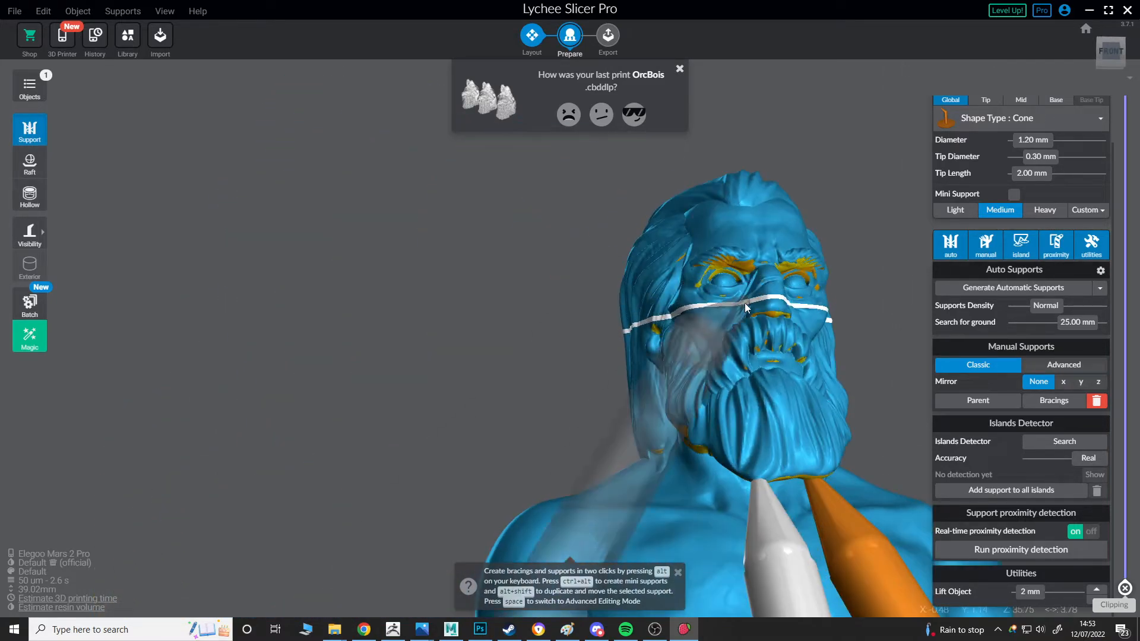
pyautogui.click(776, 319)
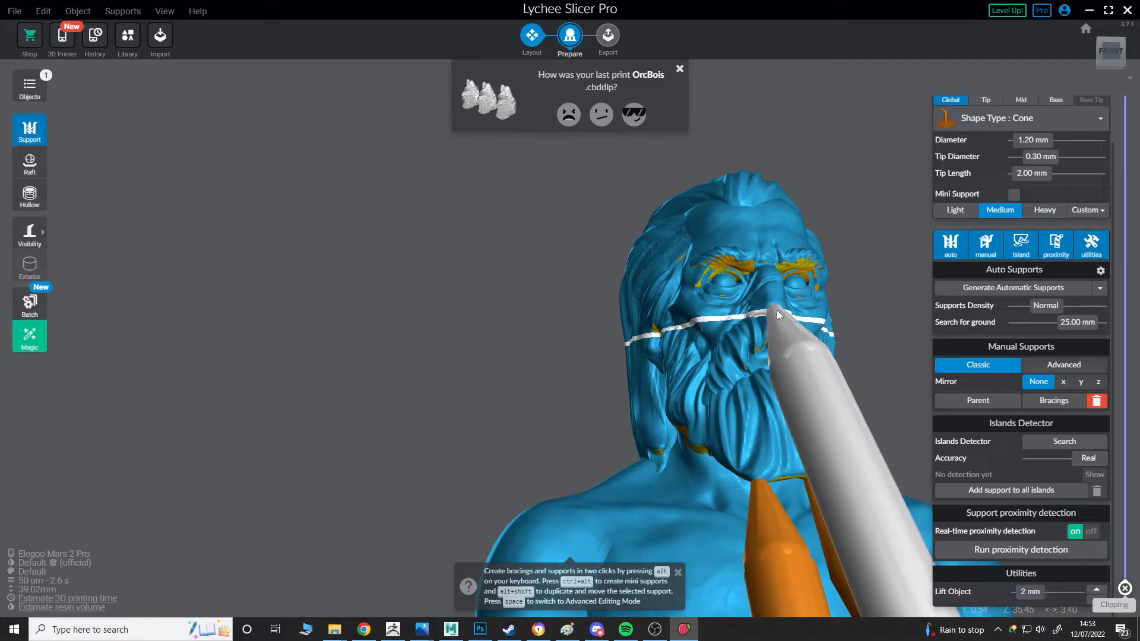
# Step: Place light supports under the fingers of the prisoner's clasped hands
pyautogui.click(955, 210)
pyautogui.scroll(-5, 875, 263)
pyautogui.moveTo(822, 326); pyautogui.dragTo(629, 380, button='right')
pyautogui.scroll(4, 640, 372)
pyautogui.moveTo(619, 370); pyautogui.dragTo(665, 356)
pyautogui.moveTo(665, 356); pyautogui.dragTo(604, 373, button='right')
pyautogui.moveTo(643, 334); pyautogui.dragTo(657, 345)
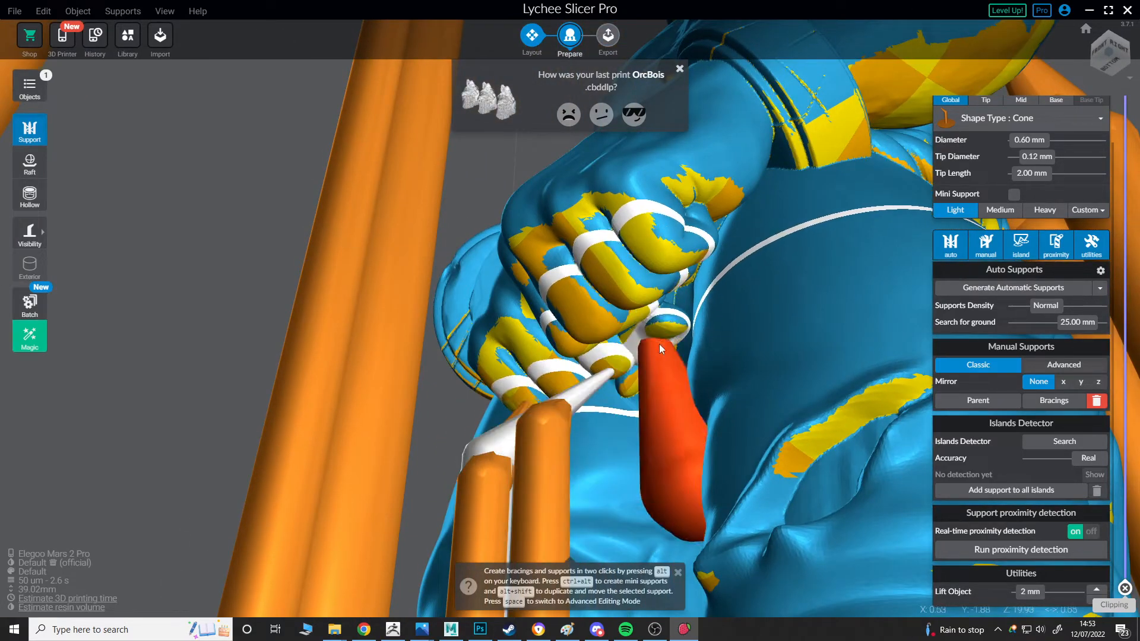
pyautogui.click(668, 333)
pyautogui.click(576, 343)
pyautogui.click(601, 333)
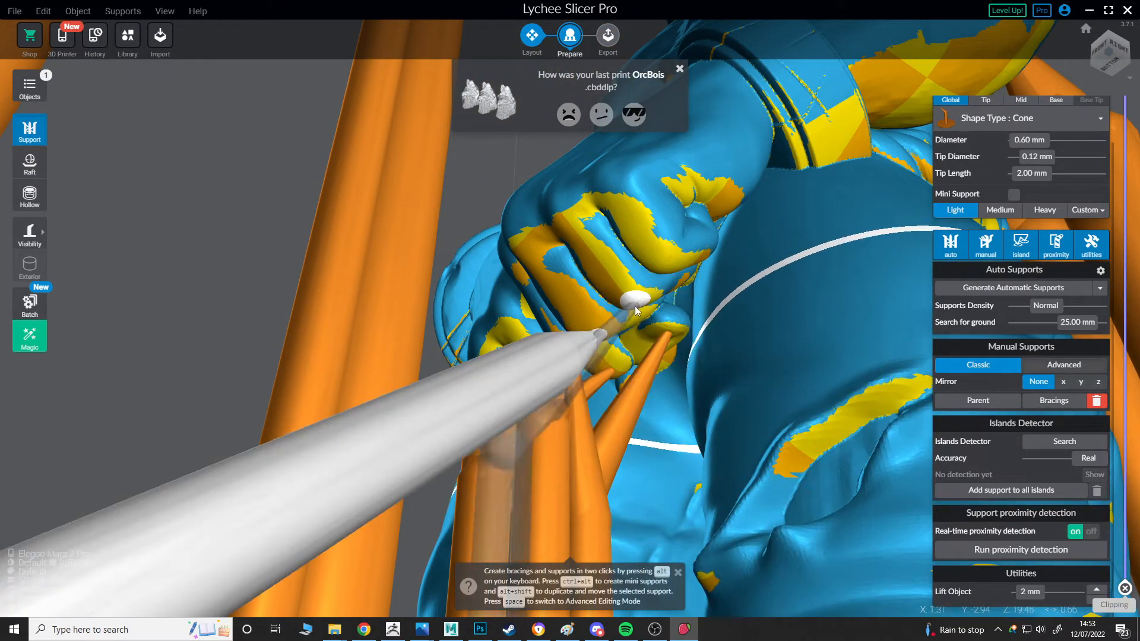
pyautogui.click(665, 265)
# Step: Run the automatic support placement for all islands with the Light preset
pyautogui.scroll(-5, 616, 281)
pyautogui.click(861, 297)
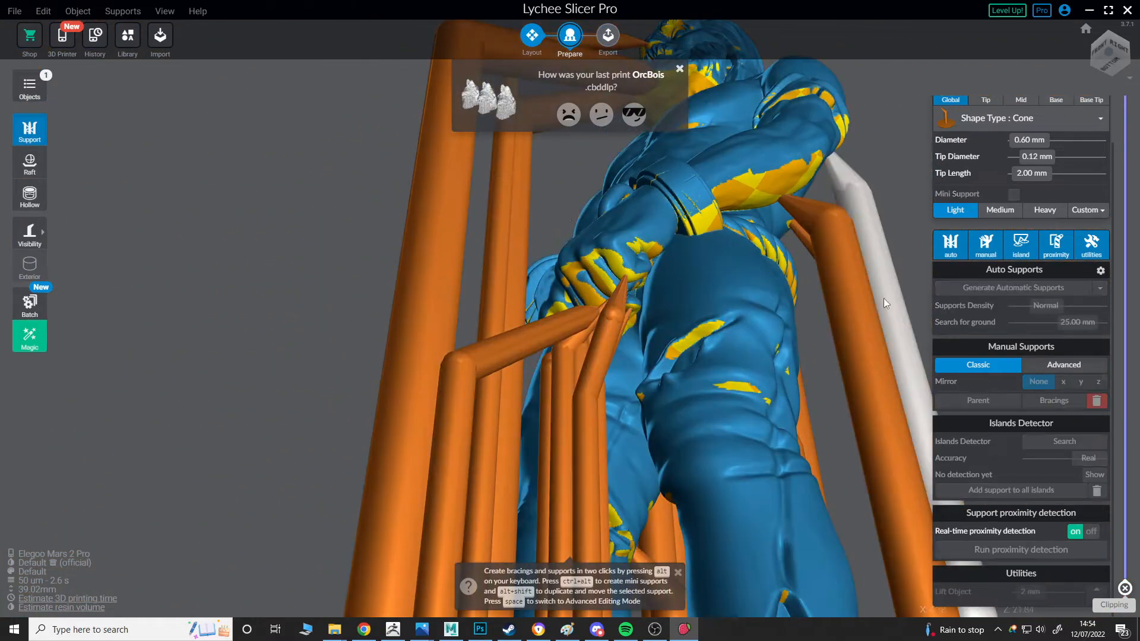
pyautogui.click(746, 289)
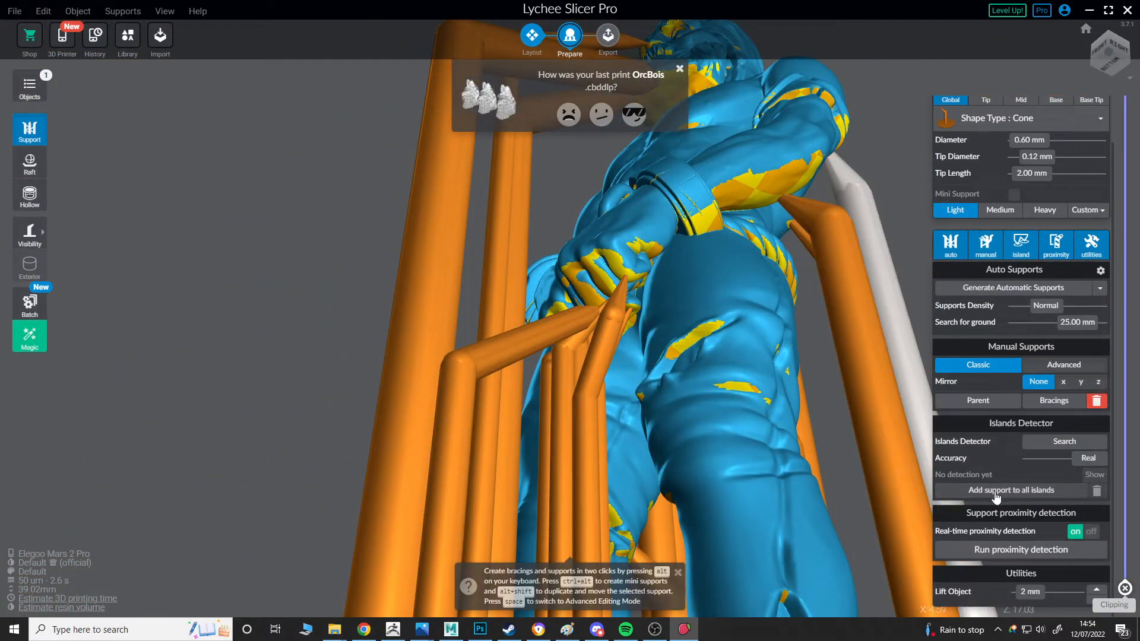
pyautogui.click(1026, 498)
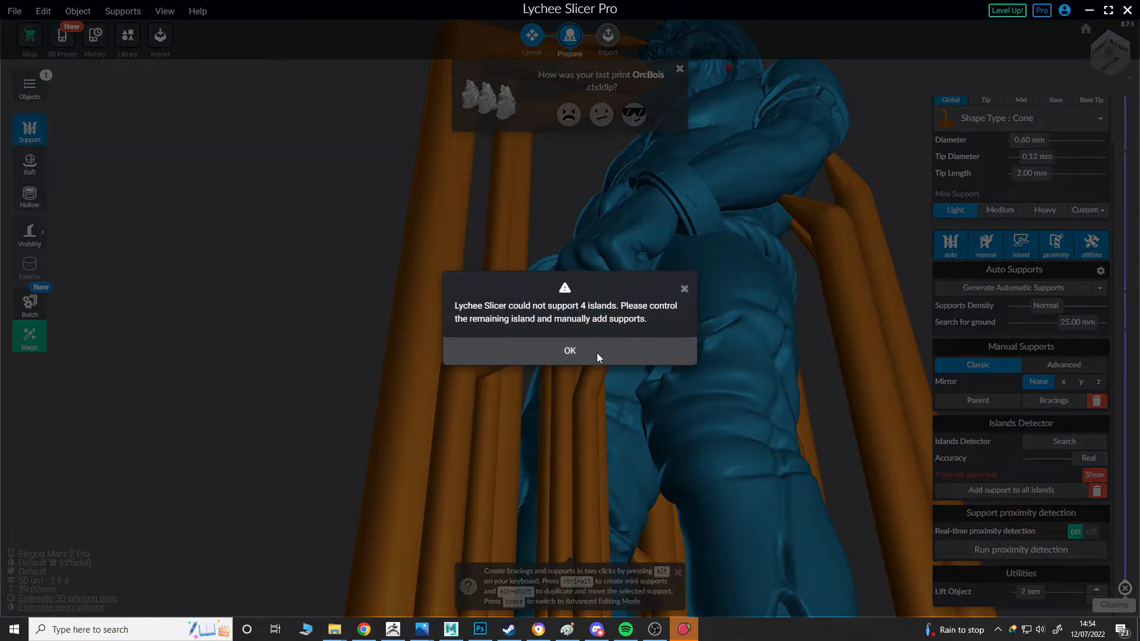
pyautogui.click(570, 351)
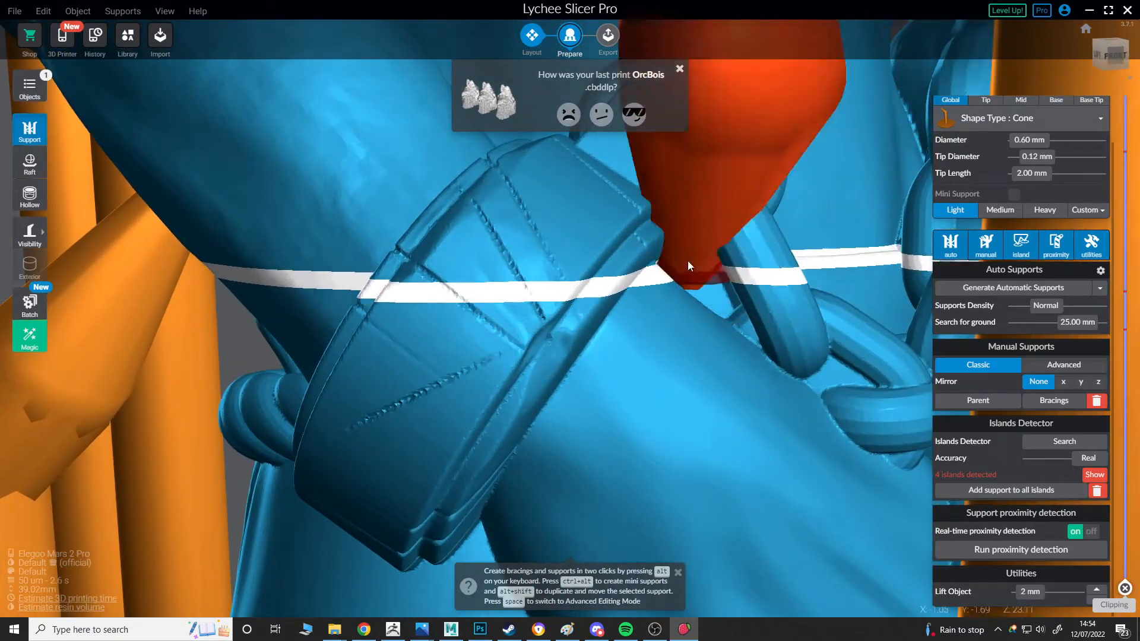
# Step: Support unsupported islands manually with light mini supports at the wrist shackle and beside the clasped fingers
pyautogui.moveTo(695, 267); pyautogui.dragTo(772, 184, button='right')
pyautogui.click(677, 293)
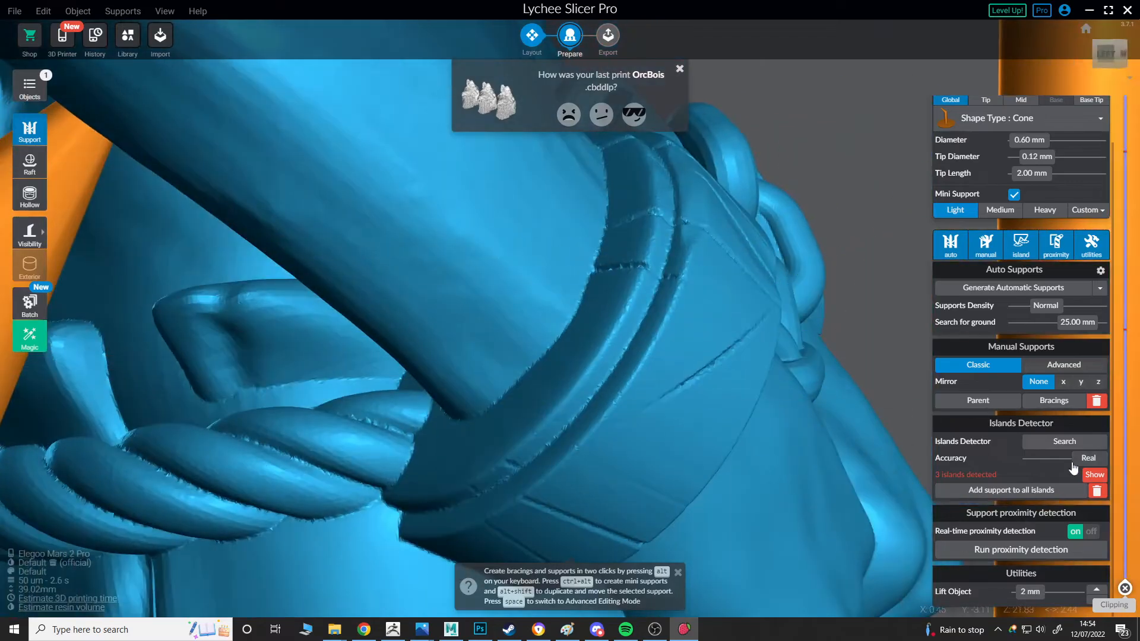
pyautogui.click(1089, 477)
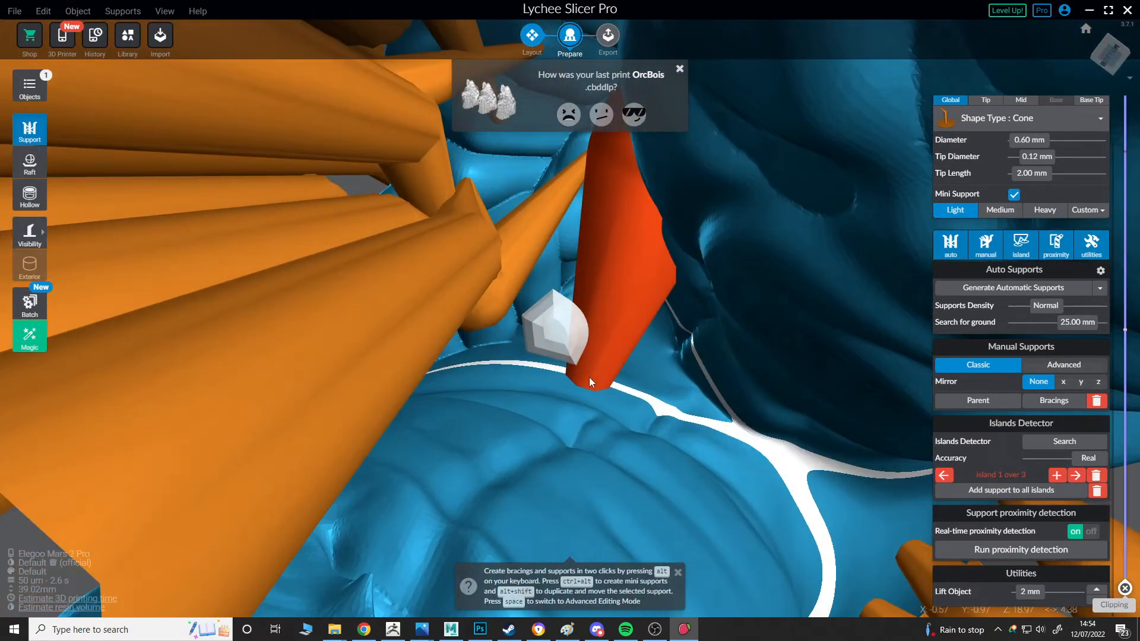
pyautogui.scroll(2, 589, 376)
pyautogui.moveTo(589, 376); pyautogui.dragTo(565, 344, button='right')
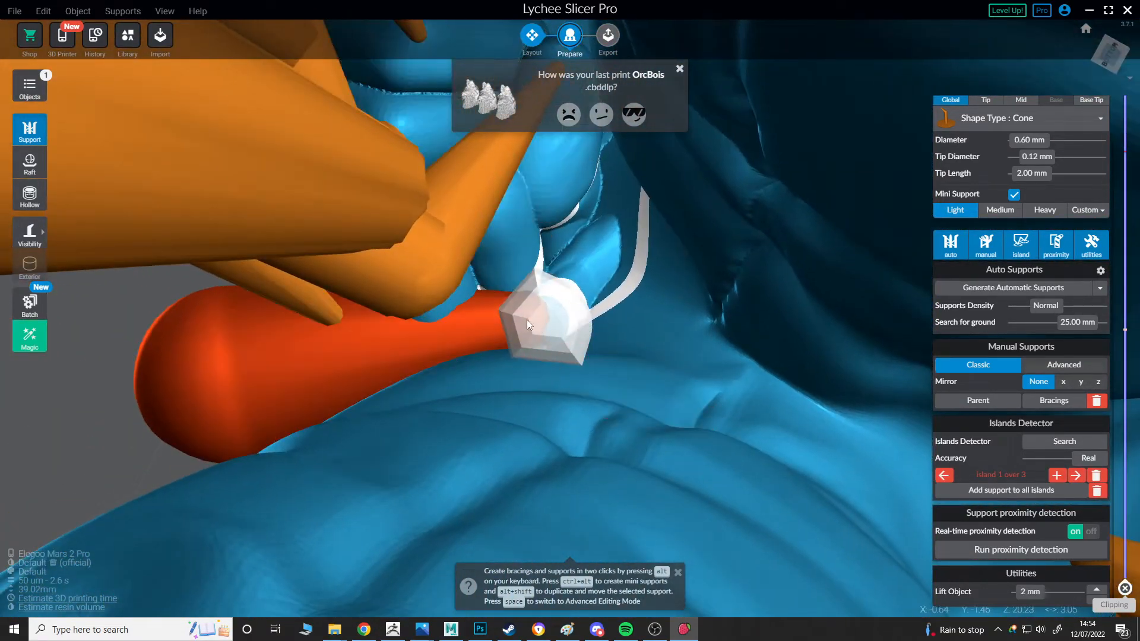
pyautogui.click(561, 358)
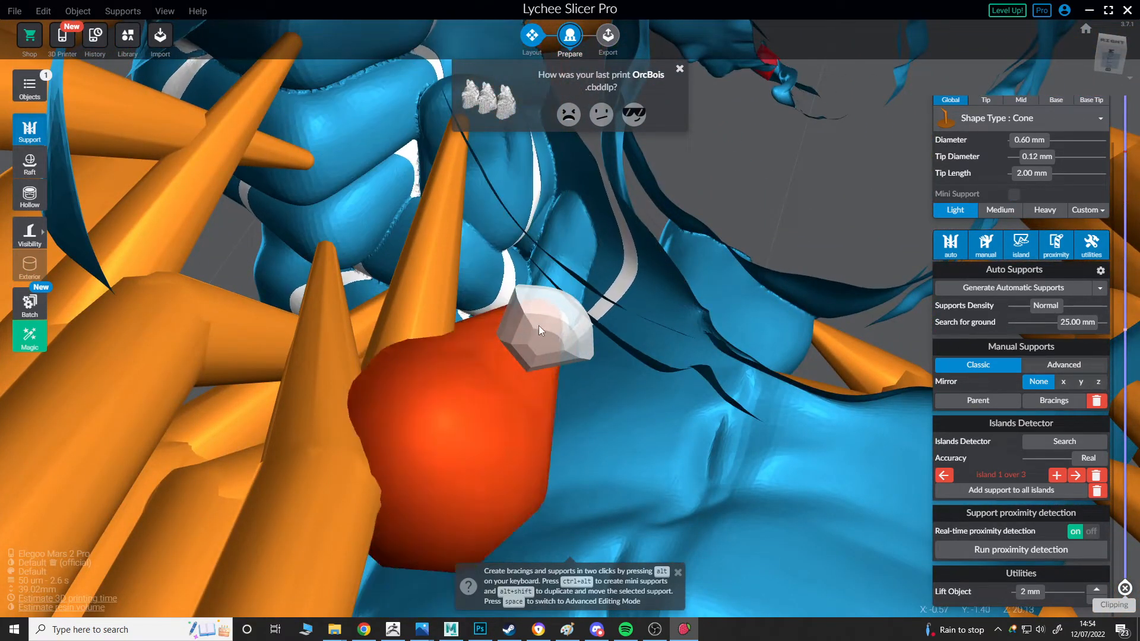
pyautogui.click(1077, 478)
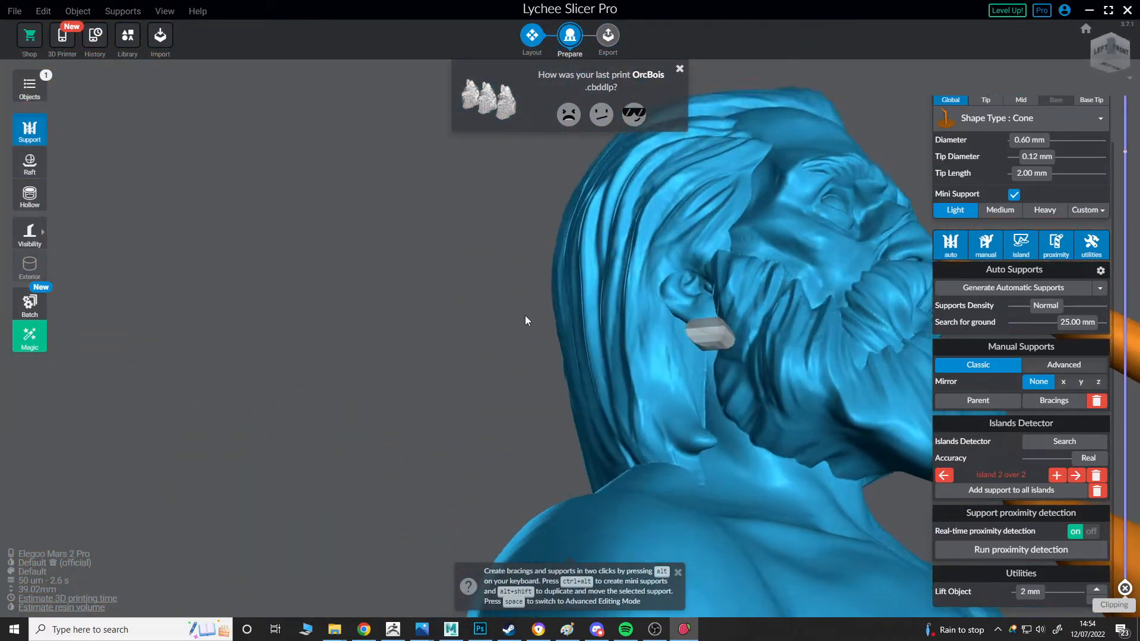
pyautogui.click(694, 352)
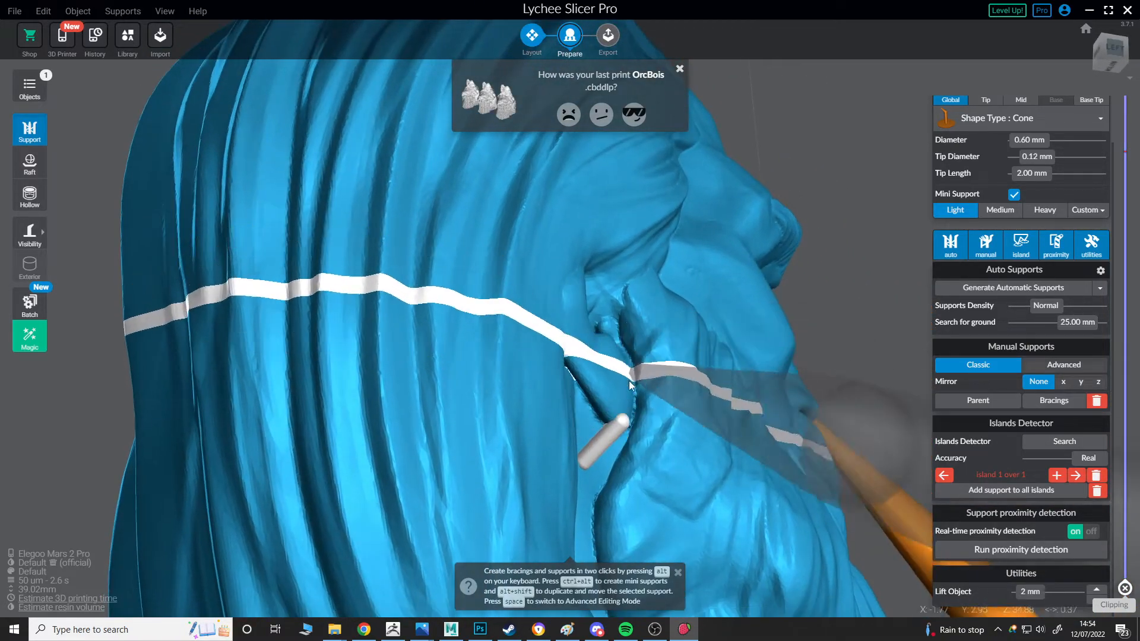
pyautogui.hotkey('ctrl', 'z')
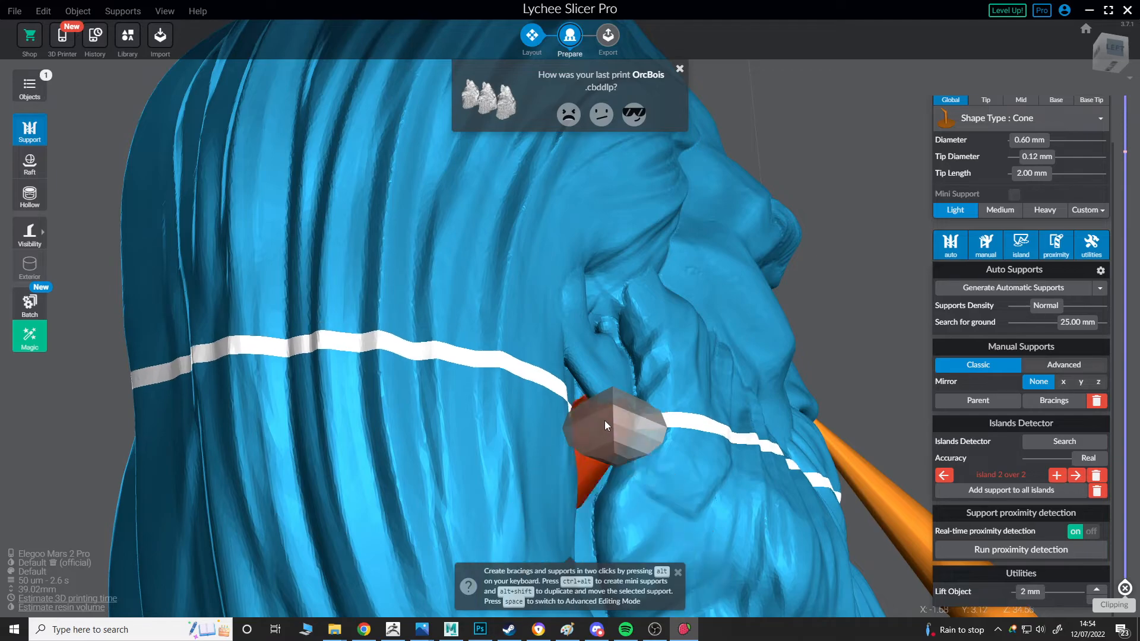
pyautogui.keyDown('ctrl'); pyautogui.keyDown('alt'); pyautogui.click(608, 419); pyautogui.keyUp('alt'); pyautogui.keyUp('ctrl')
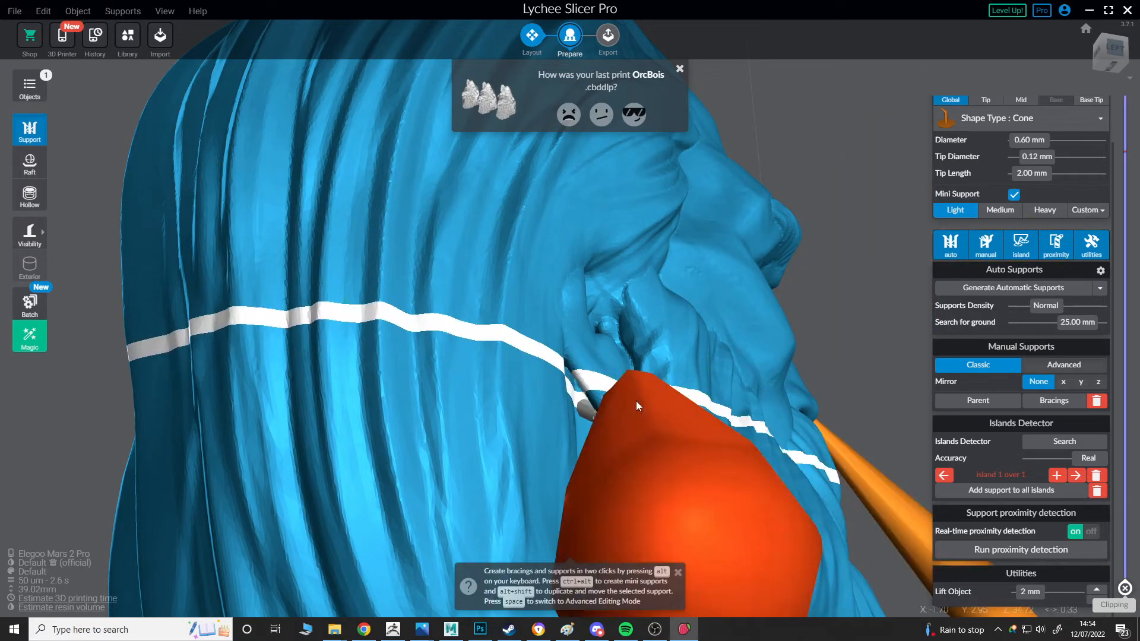
pyautogui.press('space')
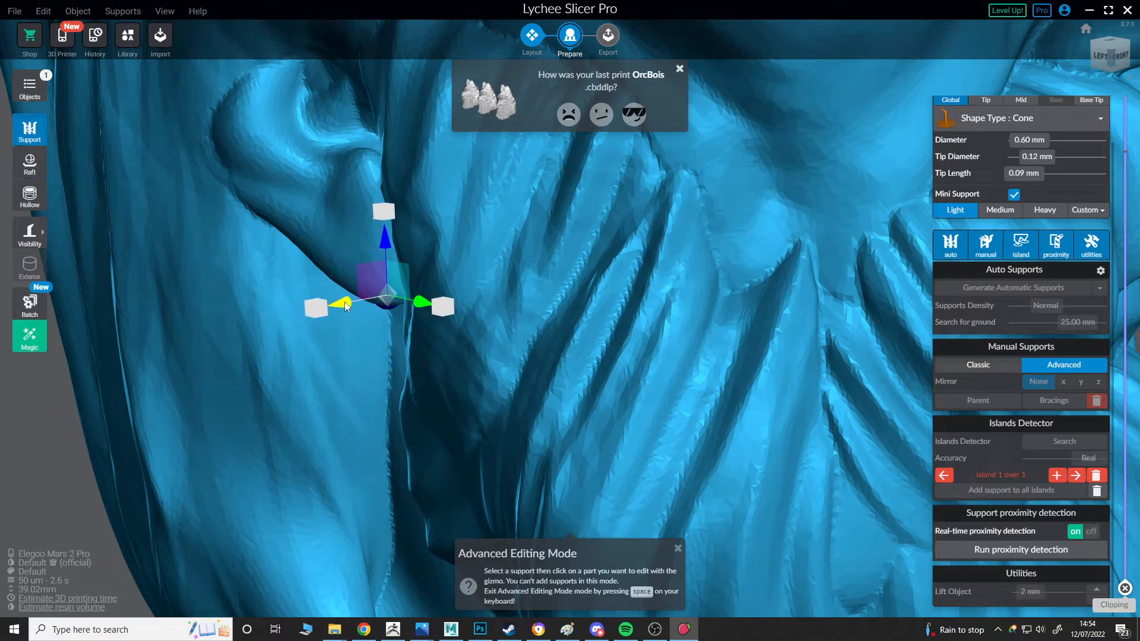
pyautogui.press('space')
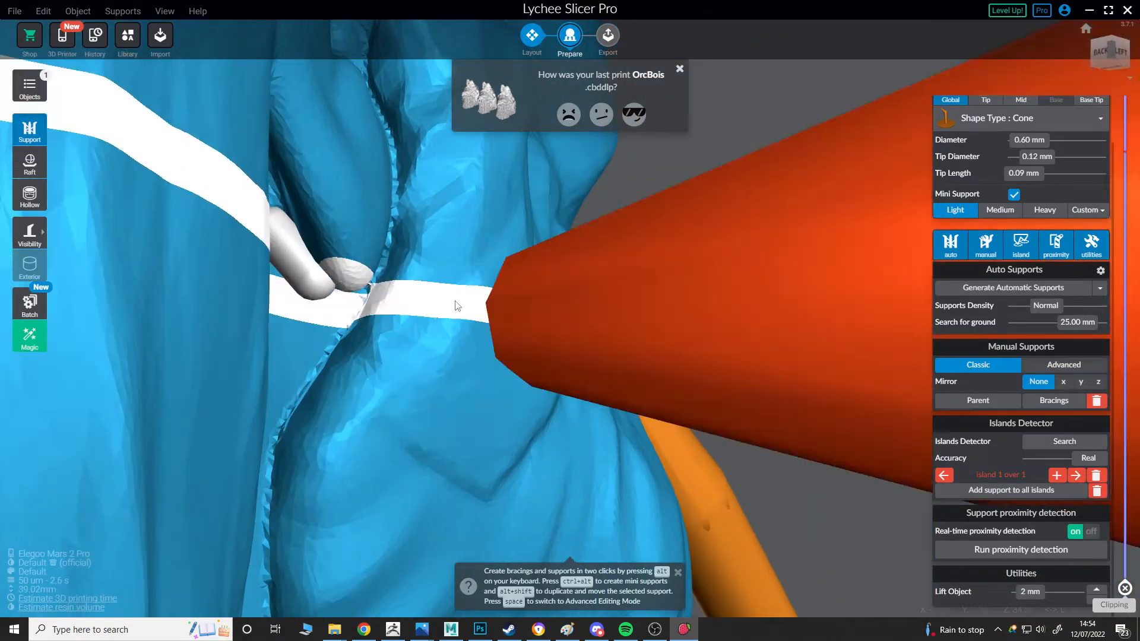
pyautogui.moveTo(259, 229); pyautogui.dragTo(305, 351, button='right')
pyautogui.hotkey('ctrl', 'z')
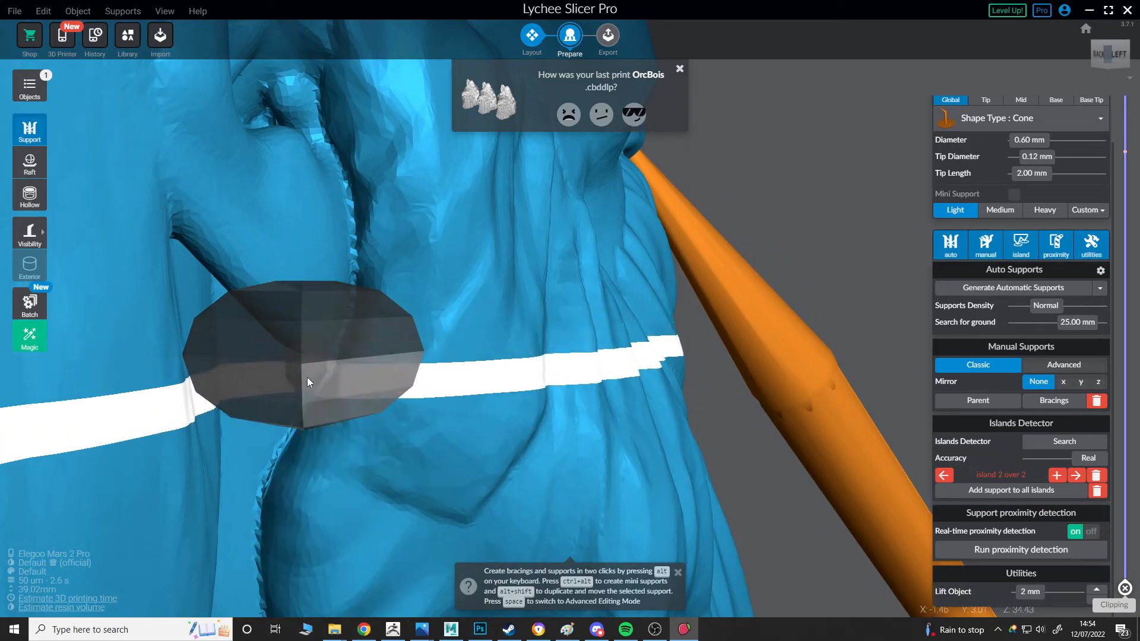
# Step: Place light mini supports at the remaining islands under the prisoner's left earlobe and beside his right ear
pyautogui.keyDown('ctrl'); pyautogui.keyDown('alt'); pyautogui.click(307, 377); pyautogui.keyUp('alt'); pyautogui.keyUp('ctrl')
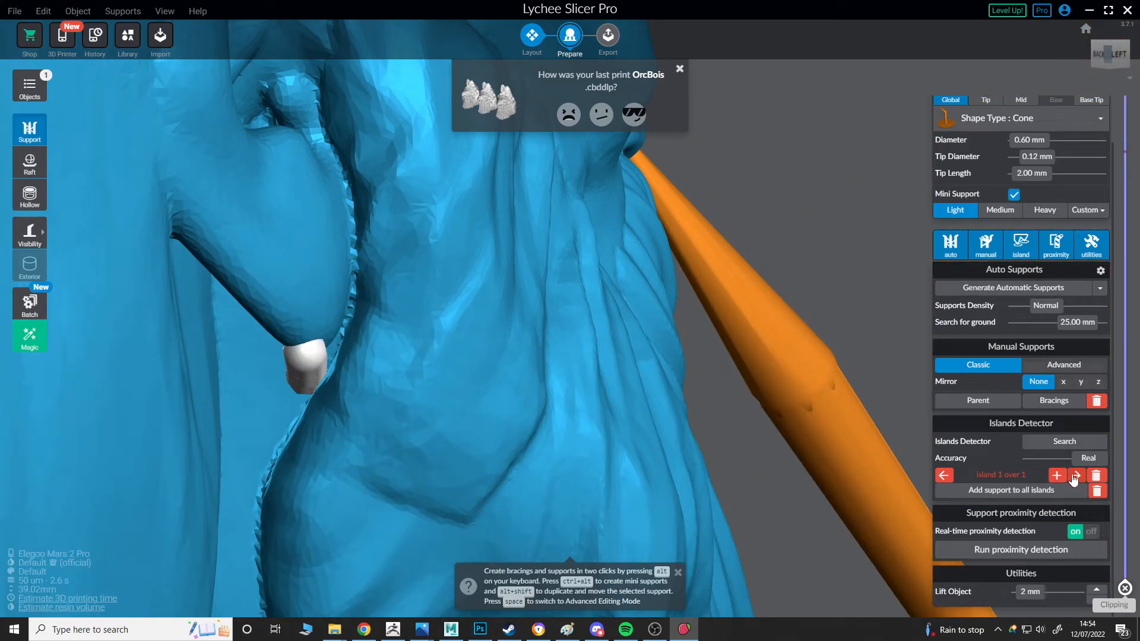
pyautogui.click(1075, 476)
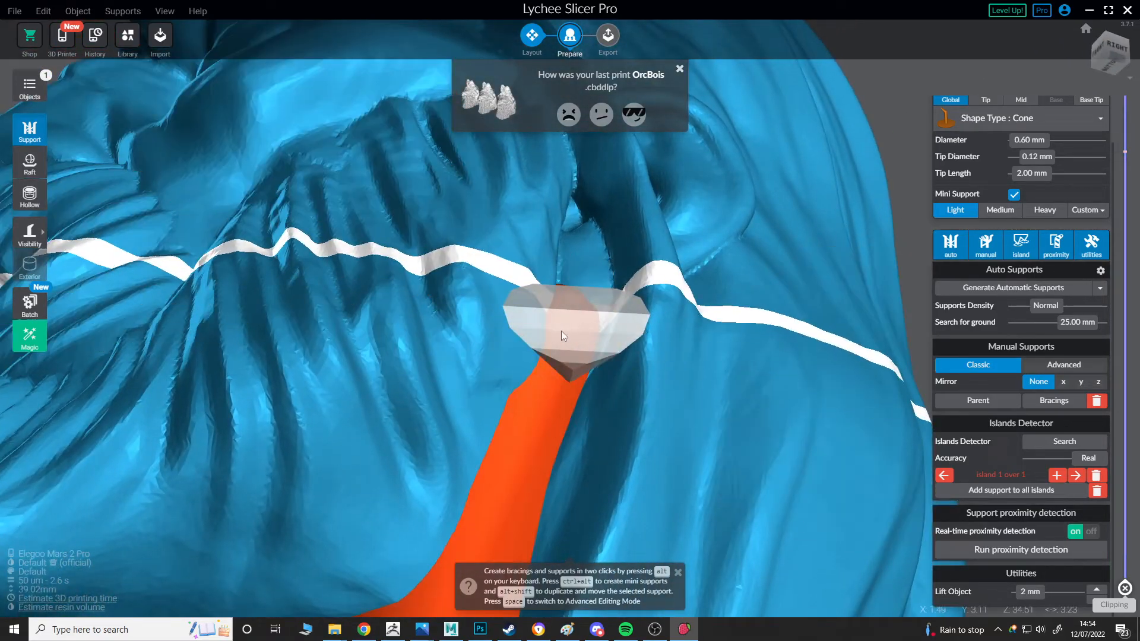
pyautogui.keyDown('ctrl'); pyautogui.keyDown('alt'); pyautogui.click(561, 330); pyautogui.keyUp('alt'); pyautogui.keyUp('ctrl')
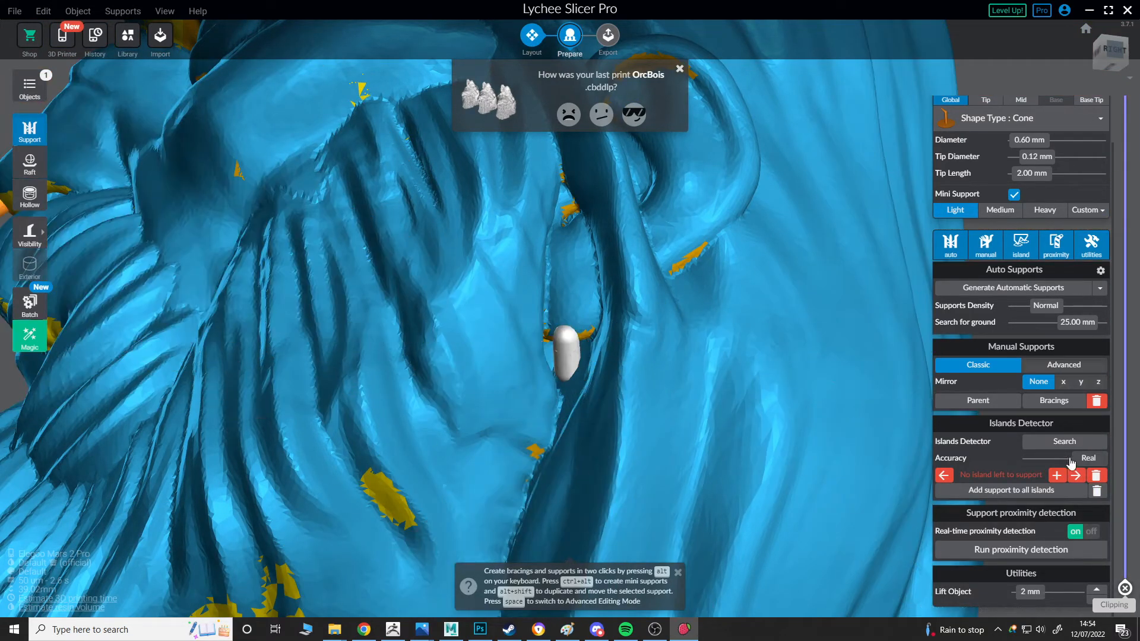
# Step: Run the automatic support placement for all islands again and run the support proximity detection
pyautogui.click(1026, 491)
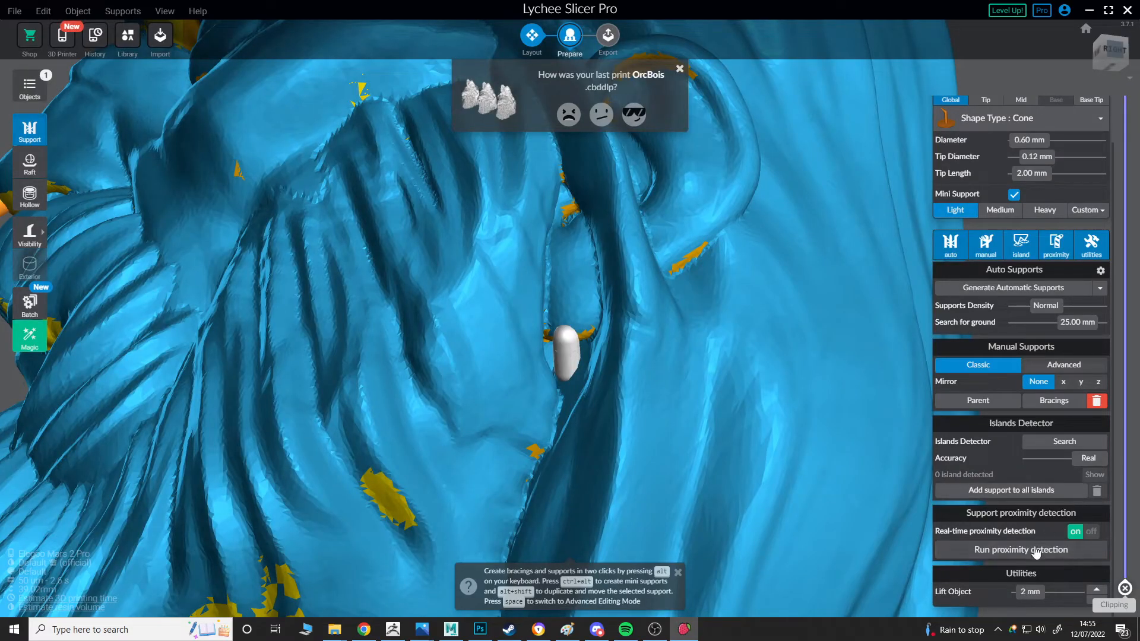
pyautogui.click(1036, 552)
pyautogui.click(579, 363)
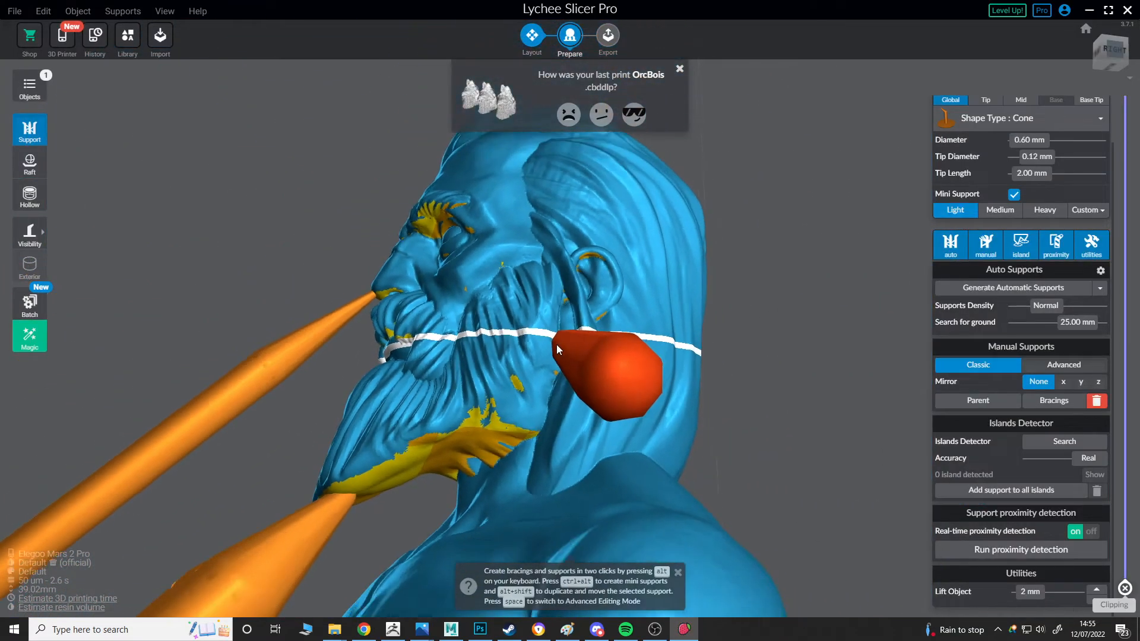
# Step: Examine the head, hands, legs and underside of the prisoner for overhangs that still lack supports
pyautogui.moveTo(557, 344); pyautogui.dragTo(726, 437, button='right')
pyautogui.scroll(-5, 603, 349)
pyautogui.moveTo(603, 349); pyautogui.dragTo(626, 177, button='right')
pyautogui.moveTo(754, 339); pyautogui.dragTo(498, 196, button='right')
pyautogui.scroll(4, 452, 378)
pyautogui.moveTo(453, 377); pyautogui.dragTo(575, 409, button='right')
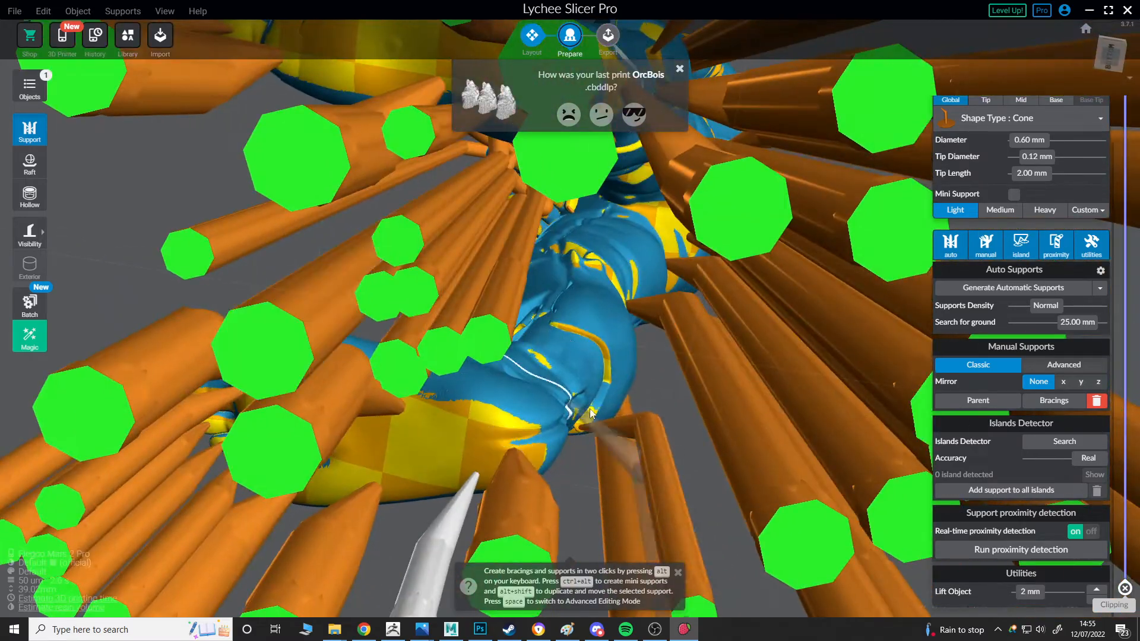
pyautogui.moveTo(485, 463); pyautogui.dragTo(603, 326, button='right')
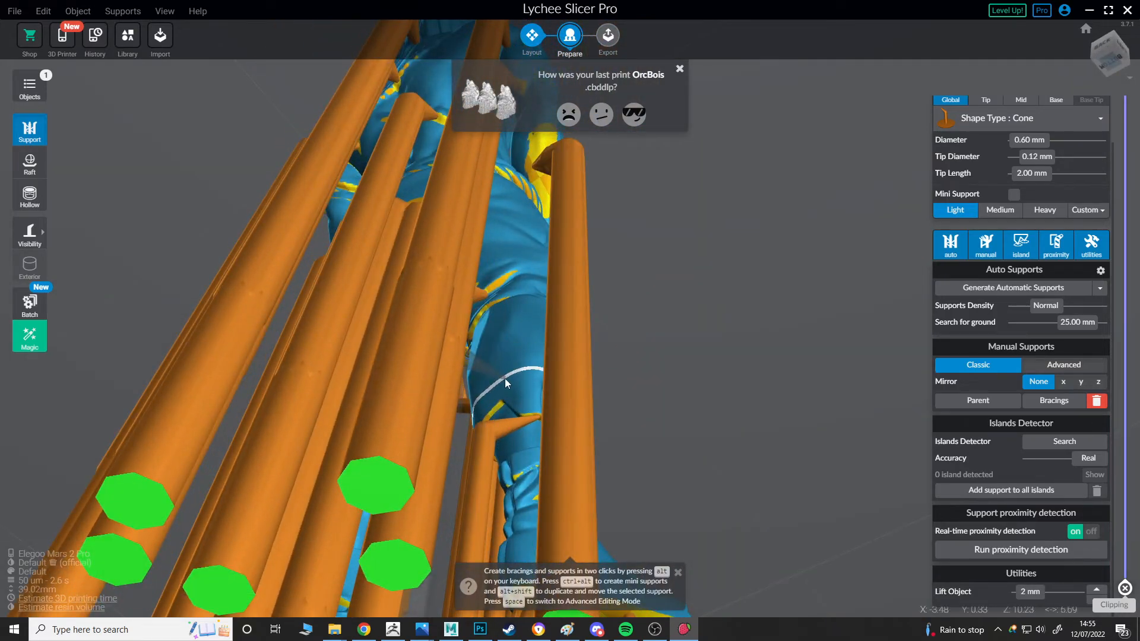
pyautogui.moveTo(563, 276); pyautogui.dragTo(490, 354, button='right')
pyautogui.click(500, 309)
pyautogui.moveTo(565, 252); pyautogui.dragTo(679, 304, button='right')
pyautogui.scroll(-3, 678, 305)
pyautogui.moveTo(579, 344); pyautogui.dragTo(669, 319, button='right')
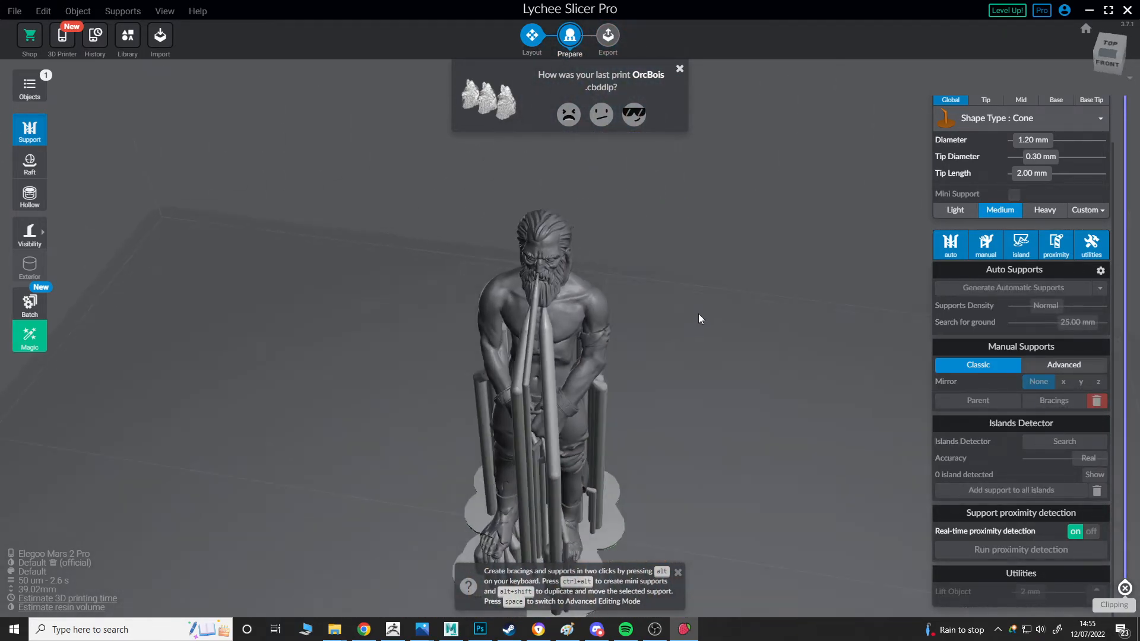
# Step: Give the supports a raft that follows the outline of their bases and set its scale to 100%
pyautogui.scroll(-3, 618, 325)
pyautogui.click(30, 164)
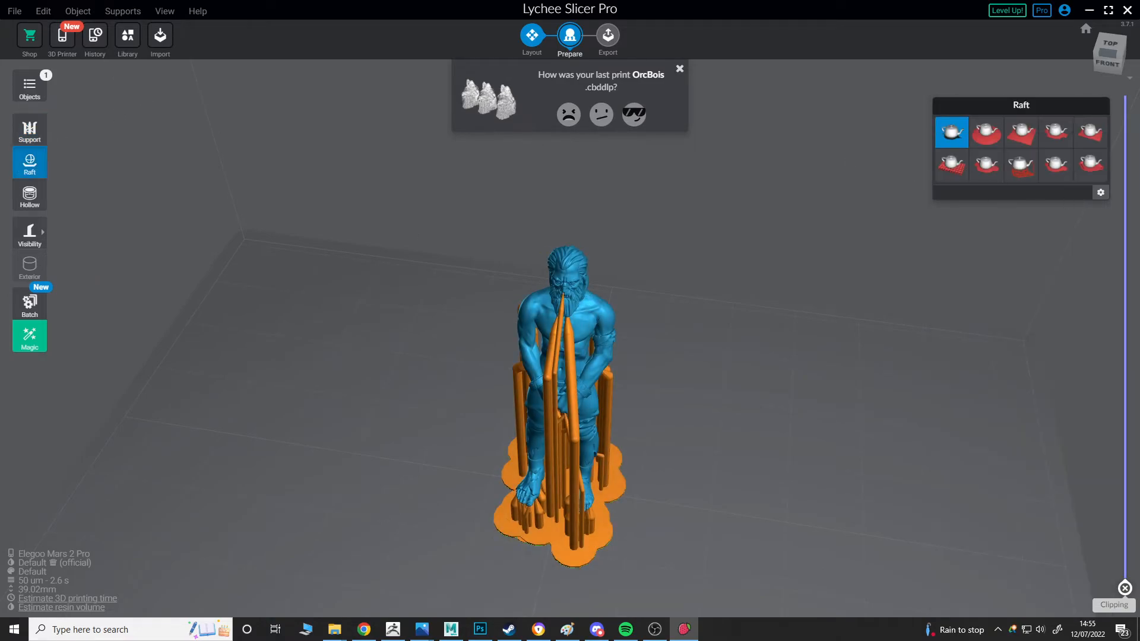
pyautogui.click(1050, 170)
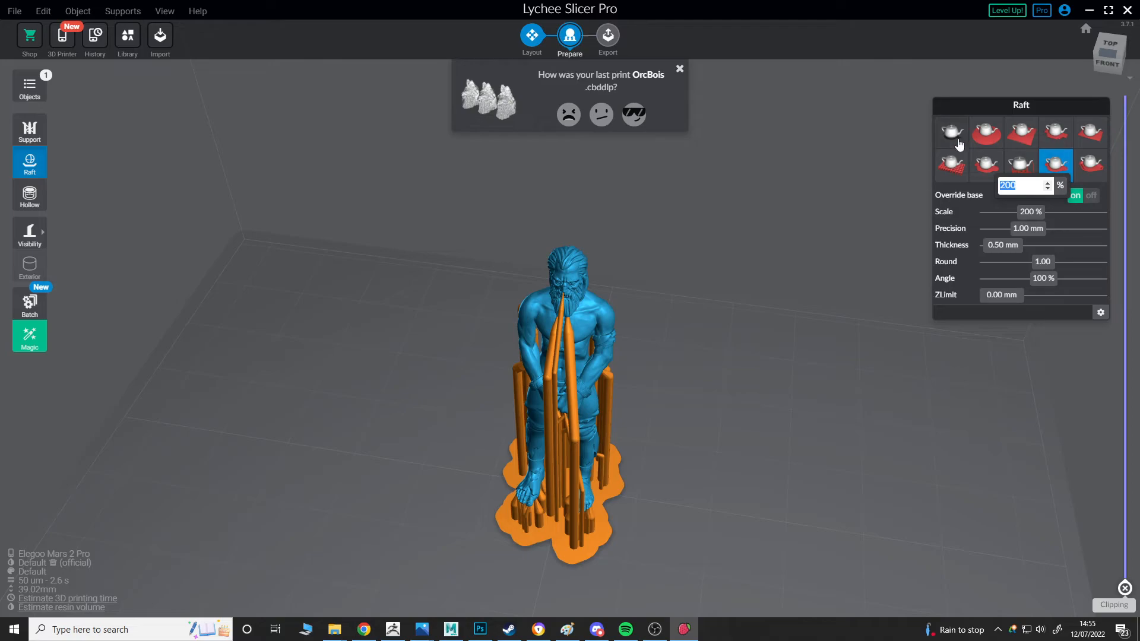
pyautogui.press('Return')
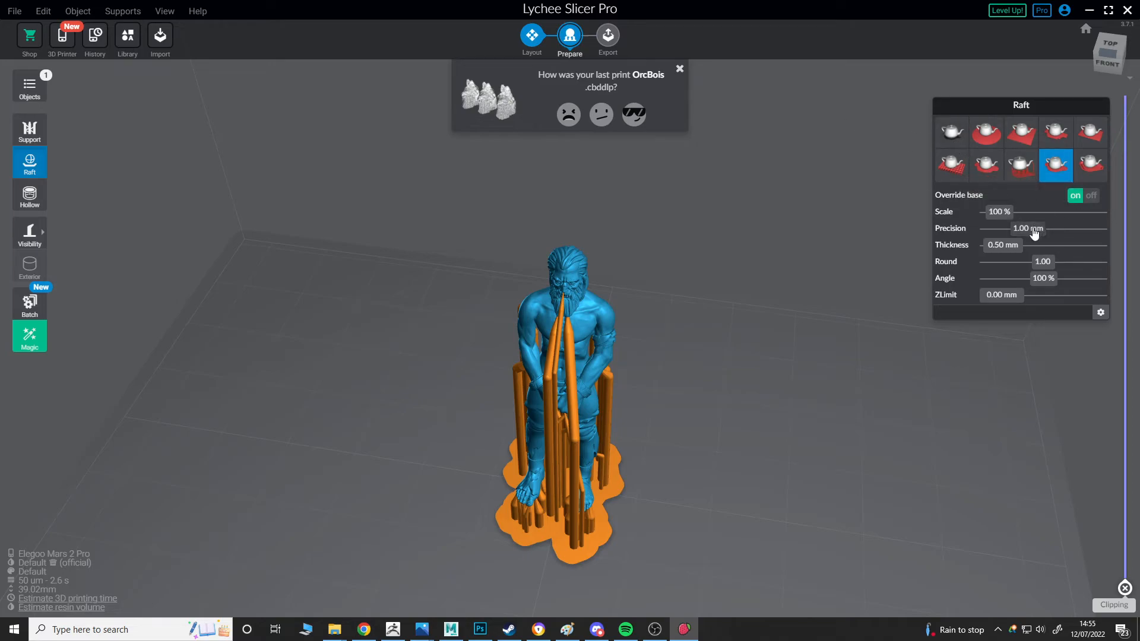
# Step: Set the raft thickness to 4 mm and the raft angle to 80%
pyautogui.click(1033, 233)
pyautogui.click(1007, 252)
pyautogui.write('.7')
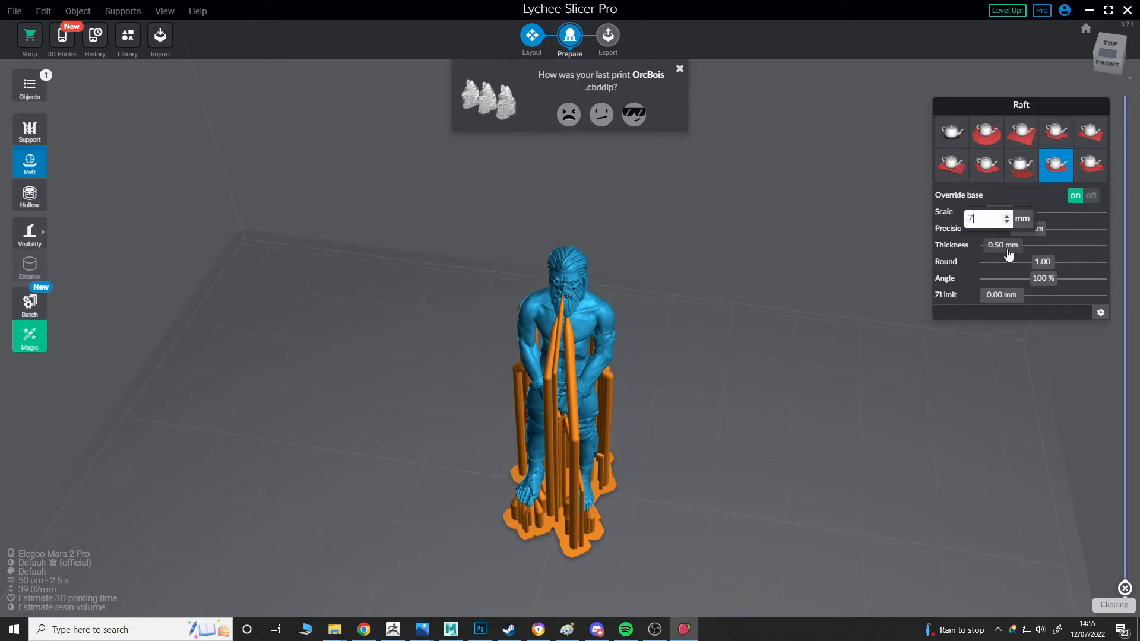
pyautogui.click(1007, 252)
pyautogui.write('4')
pyautogui.press('Return')
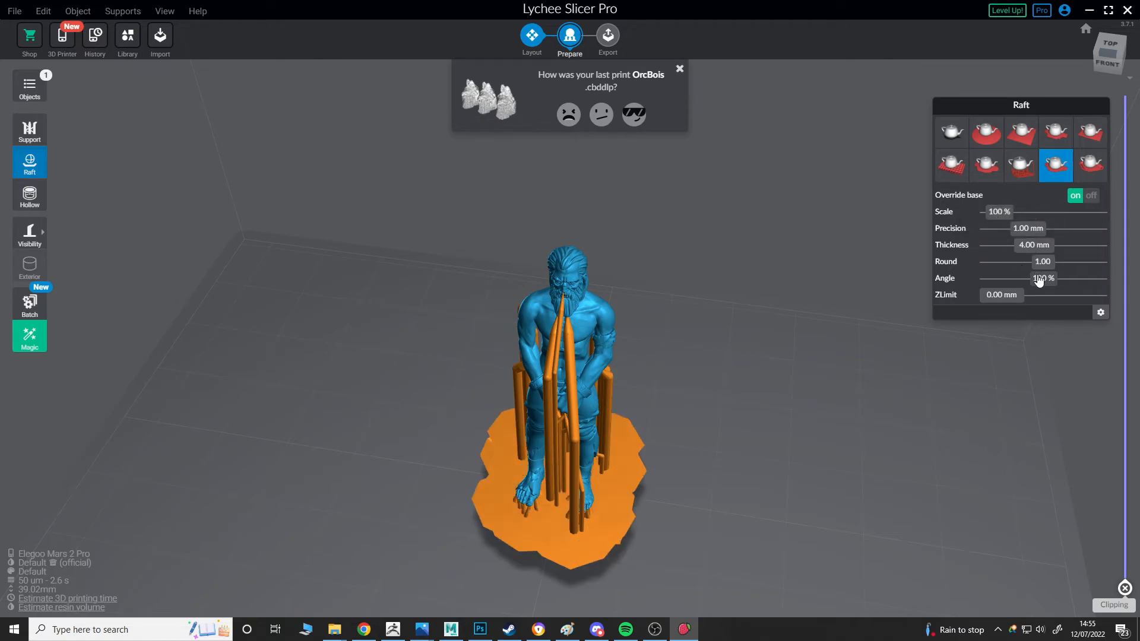
pyautogui.click(1038, 281)
pyautogui.press('Return')
# Step: Reduce the raft thickness to 0.40 mm and check the raft edge beneath the feet
pyautogui.scroll(5, 849, 302)
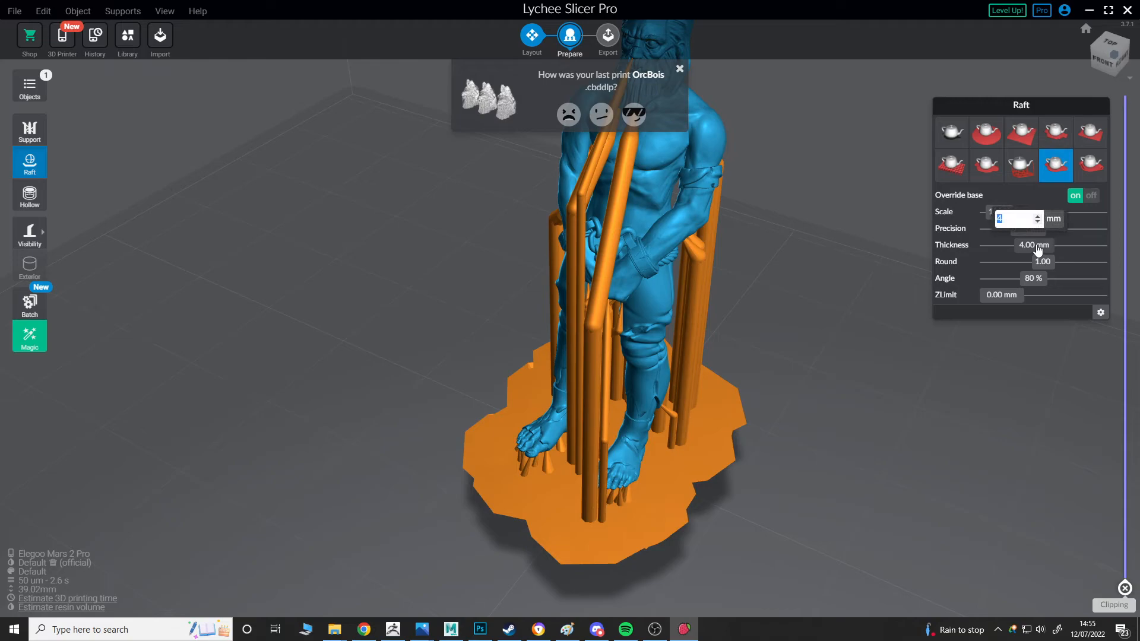
pyautogui.moveTo(825, 369); pyautogui.dragTo(721, 391, button='right')
pyautogui.moveTo(721, 391); pyautogui.dragTo(713, 205, button='middle')
pyautogui.scroll(2, 665, 437)
pyautogui.moveTo(665, 437); pyautogui.dragTo(597, 396, button='right')
pyautogui.scroll(4, 598, 397)
pyautogui.moveTo(742, 461); pyautogui.dragTo(737, 415, button='right')
pyautogui.moveTo(737, 414); pyautogui.dragTo(527, 334, button='middle')
# Step: Lift the prisoner by 2 mm so the feet have more clearance above the raft
pyautogui.click(31, 132)
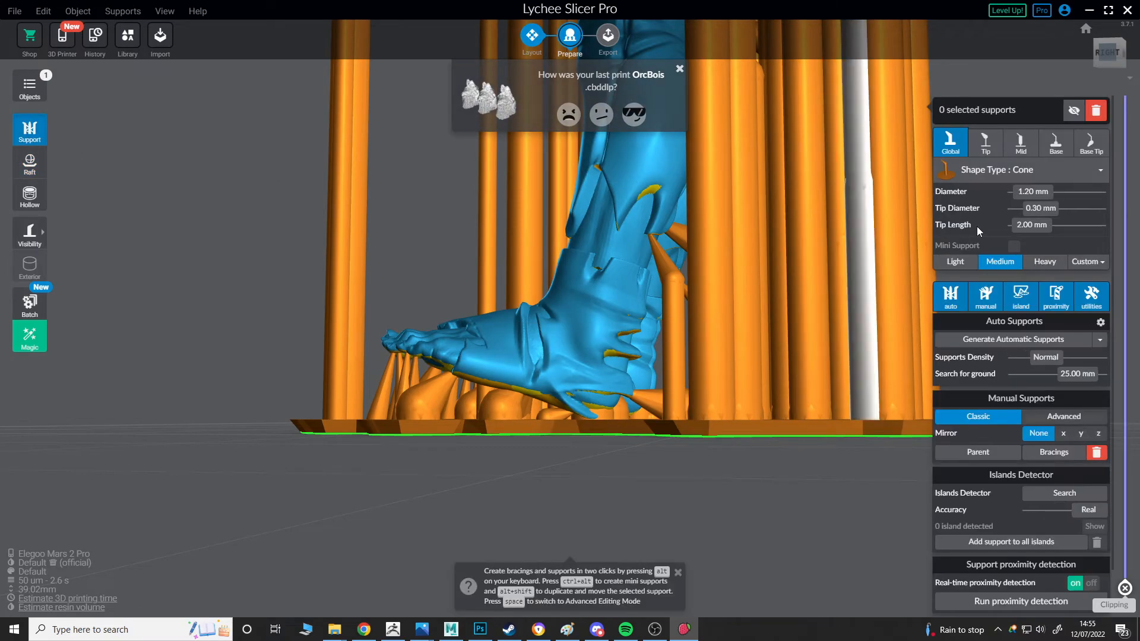
pyautogui.scroll(-1, 1051, 547)
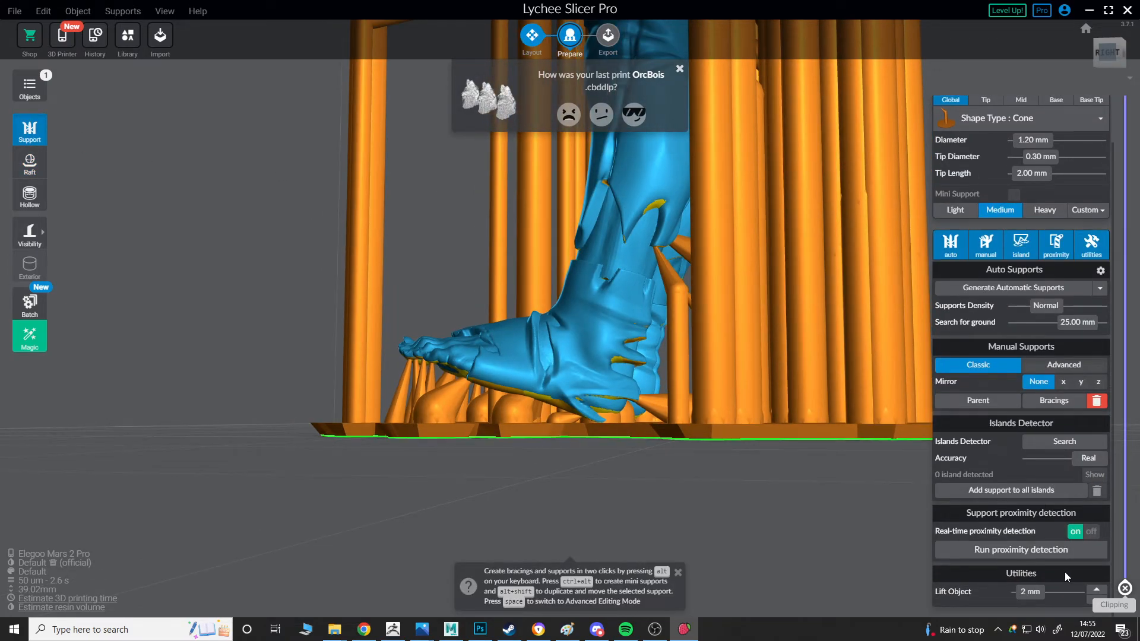
pyautogui.click(1098, 592)
pyautogui.scroll(-2, 607, 348)
pyautogui.moveTo(607, 348); pyautogui.dragTo(760, 352, button='right')
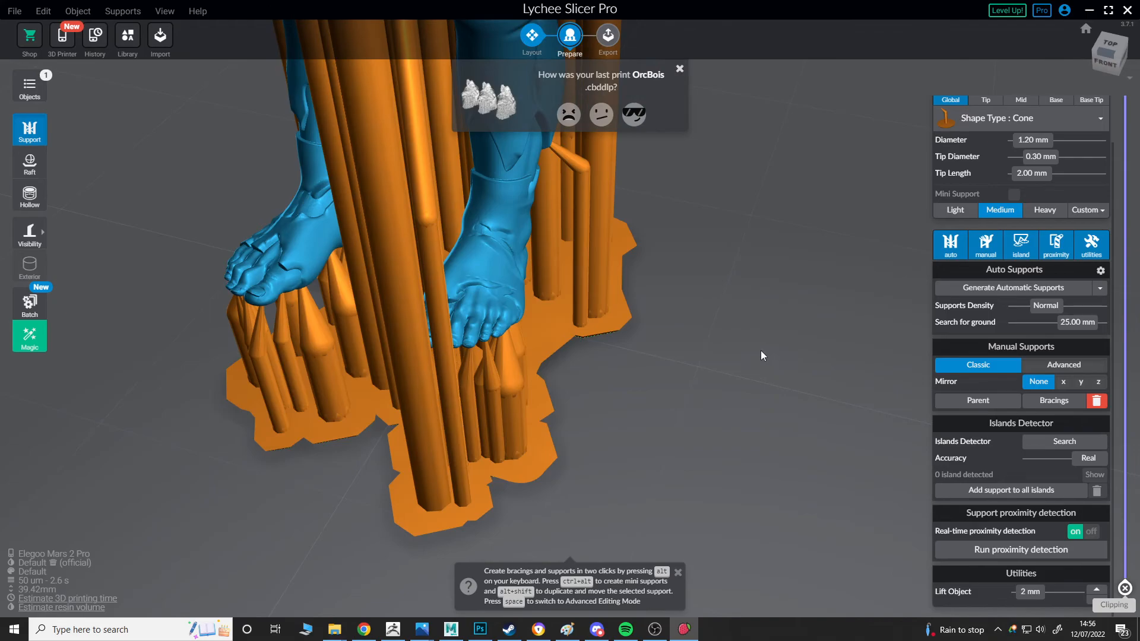
# Step: Examine the lifted prisoner with its supports from several sides and review the raft settings
pyautogui.scroll(-2, 754, 350)
pyautogui.moveTo(701, 238); pyautogui.dragTo(721, 388, button='middle')
pyautogui.scroll(-2, 676, 338)
pyautogui.moveTo(676, 338); pyautogui.dragTo(758, 428, button='right')
pyautogui.click(757, 429)
pyautogui.moveTo(629, 333); pyautogui.dragTo(752, 344, button='right')
pyautogui.click(619, 297)
pyautogui.moveTo(619, 297); pyautogui.dragTo(740, 222, button='right')
pyautogui.click(28, 165)
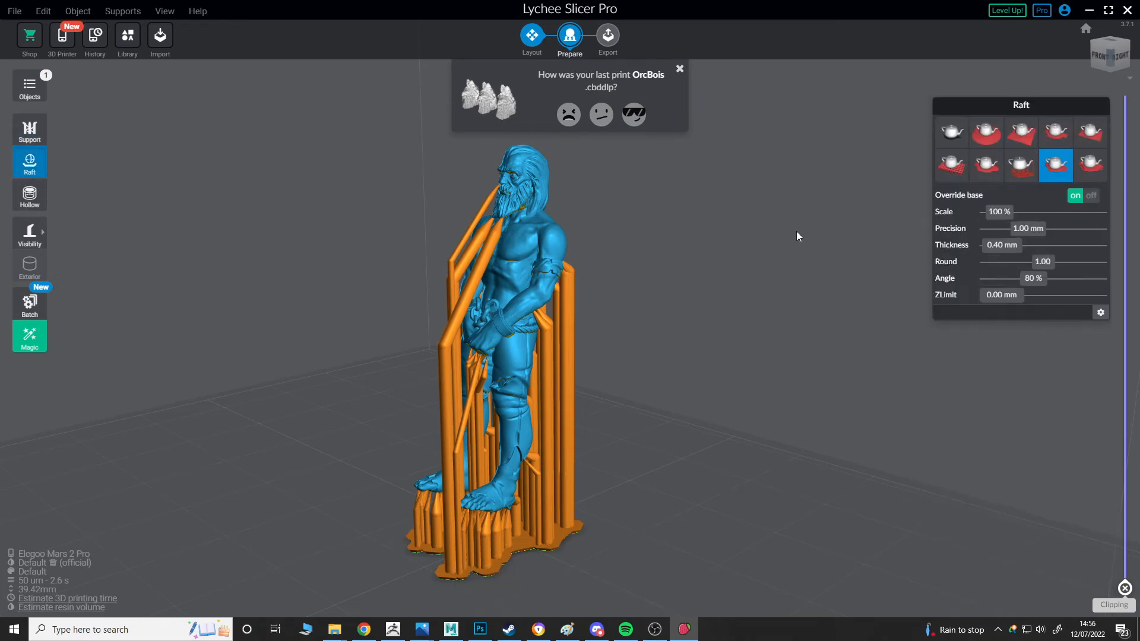
# Step: Export the supported prisoner as an STL file into the TTM_GGG_SG_StoodPrisoner01 folder
pyautogui.click(607, 36)
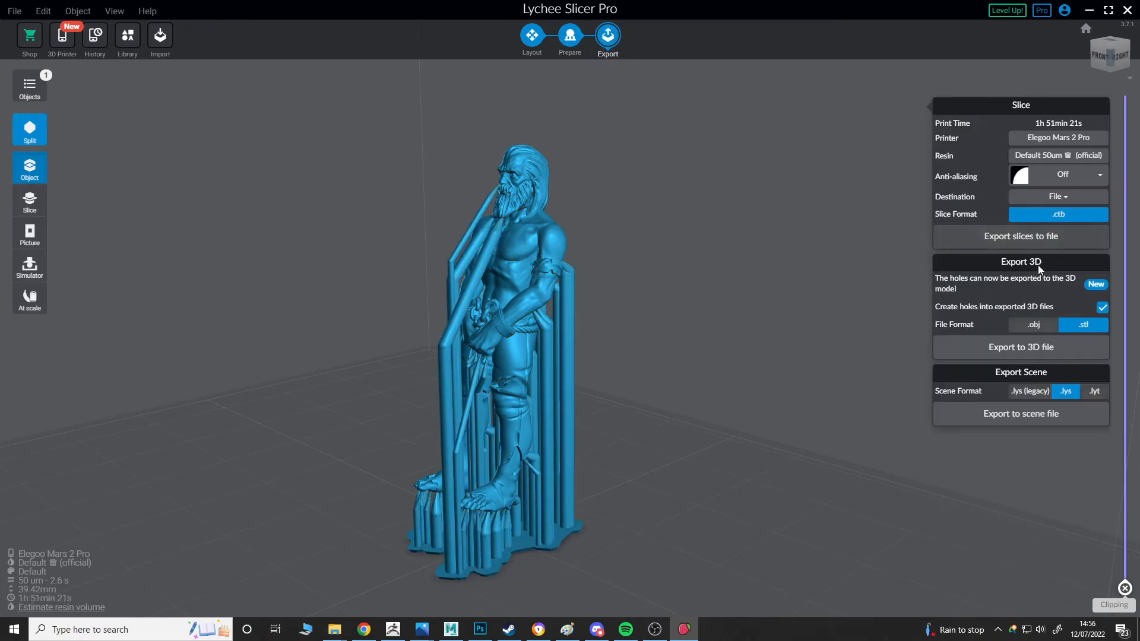
pyautogui.click(1053, 358)
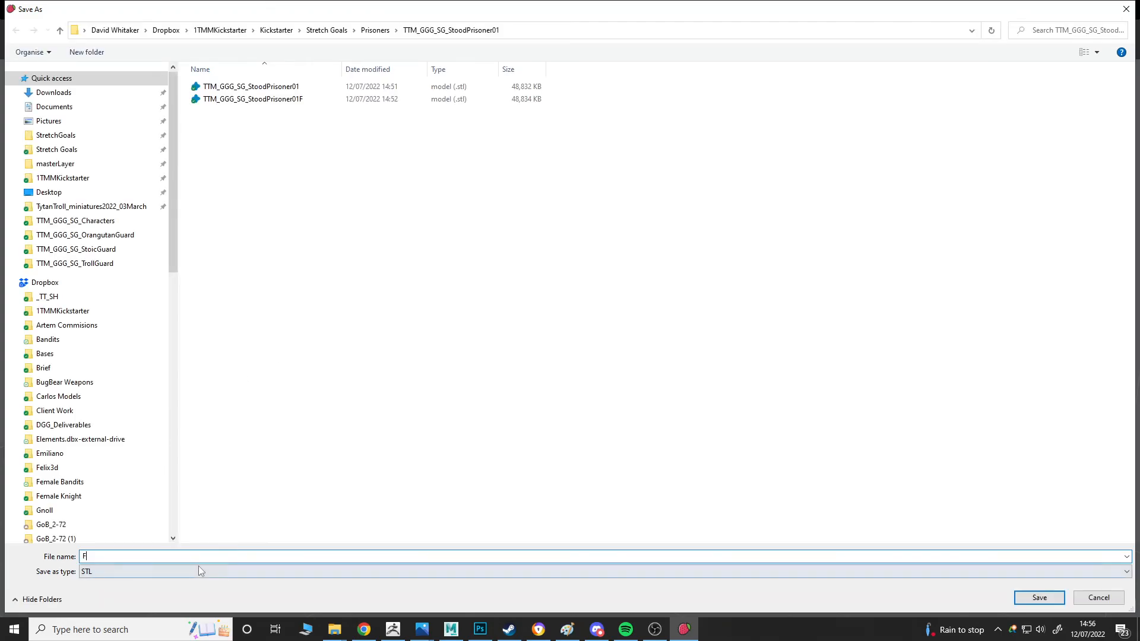
pyautogui.click(238, 549)
pyautogui.click(1051, 600)
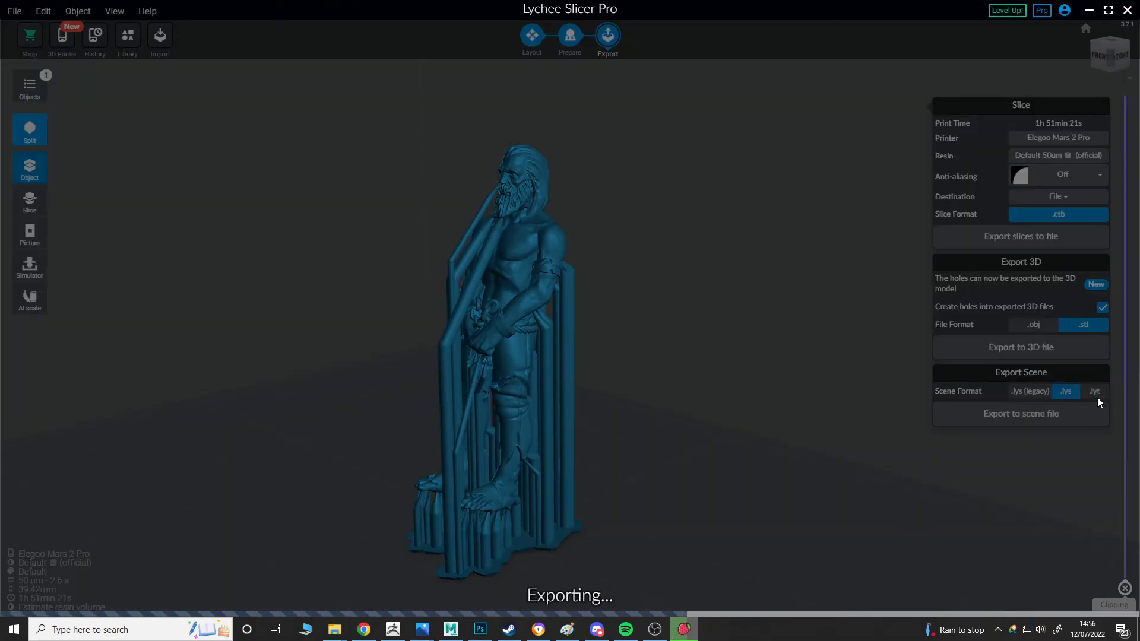
# Step: Export the scene in .lyt format under the file name TTM_GGG_SG_StoodPrisoner01FS
pyautogui.click(1099, 391)
pyautogui.click(1083, 412)
pyautogui.write('TTM_GGG_SG_StoodPrisoner01FS')
pyautogui.click(1038, 598)
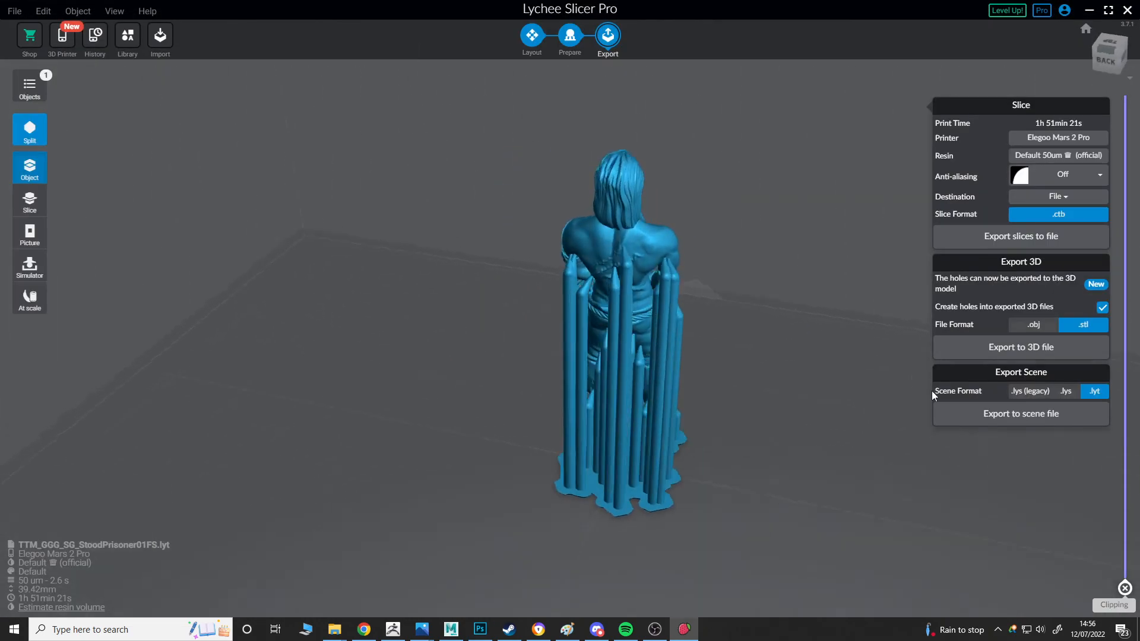
pyautogui.moveTo(932, 396); pyautogui.dragTo(908, 313, button='right')
pyautogui.moveTo(444, 325); pyautogui.dragTo(656, 342, button='middle')
pyautogui.moveTo(656, 341); pyautogui.dragTo(796, 359, button='right')
pyautogui.moveTo(796, 359); pyautogui.dragTo(646, 380, button='middle')
pyautogui.moveTo(646, 380); pyautogui.dragTo(258, 336, button='right')
pyautogui.click(362, 316)
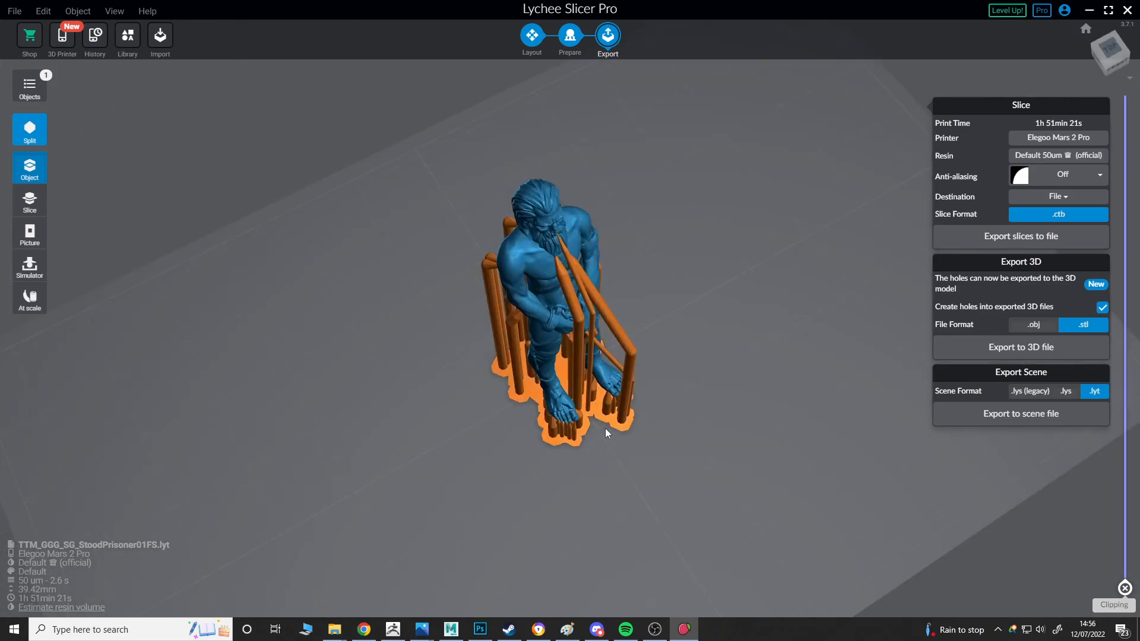
pyautogui.click(606, 433)
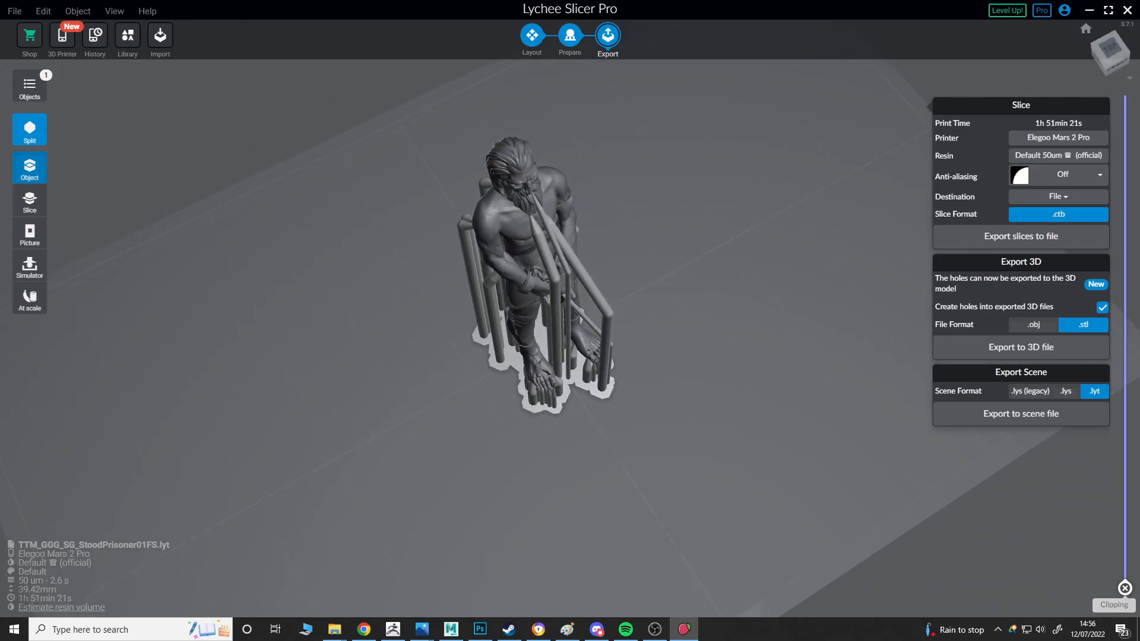